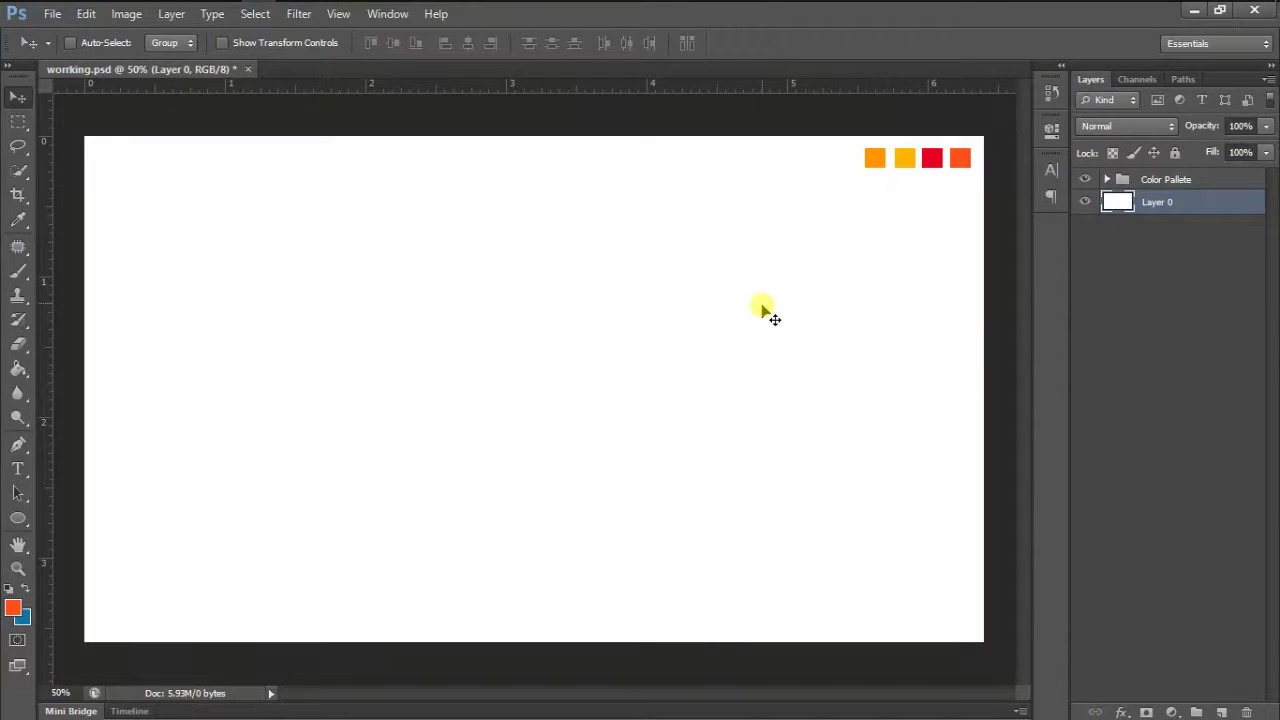
Step: Start a new document, try editing its width and height values, then cancel it
left_click(53, 16)
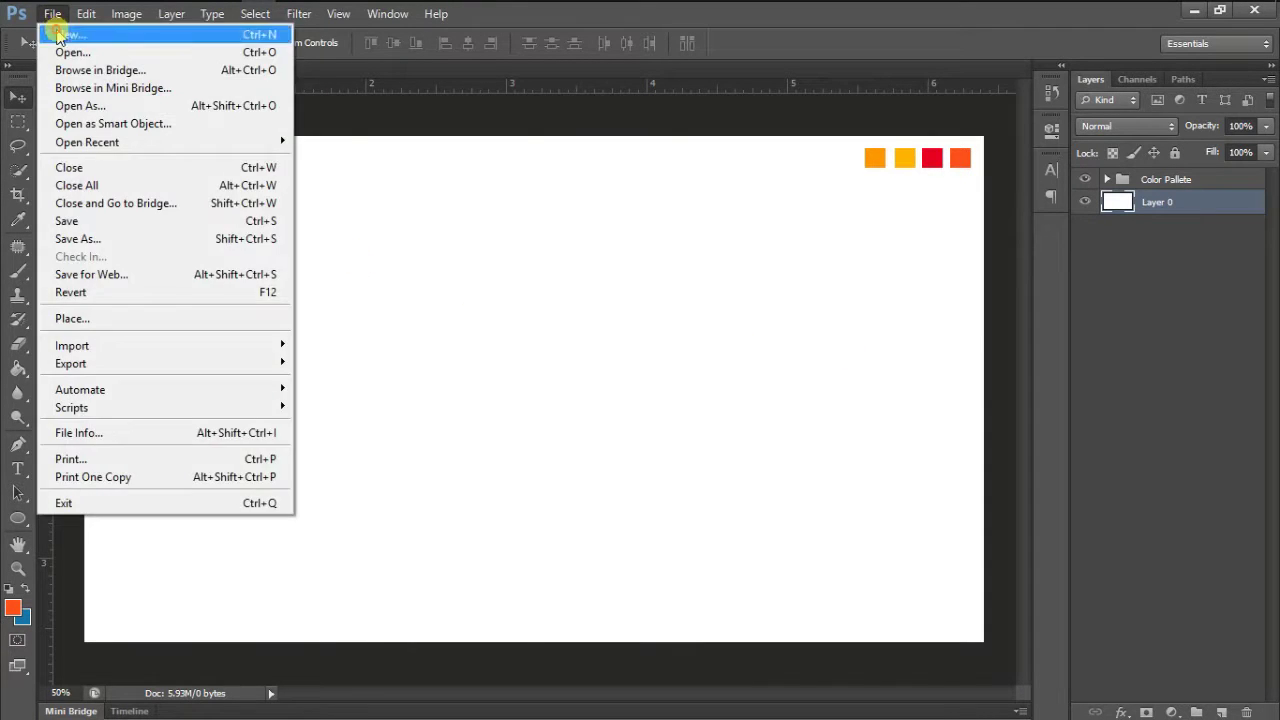
left_click(518, 132)
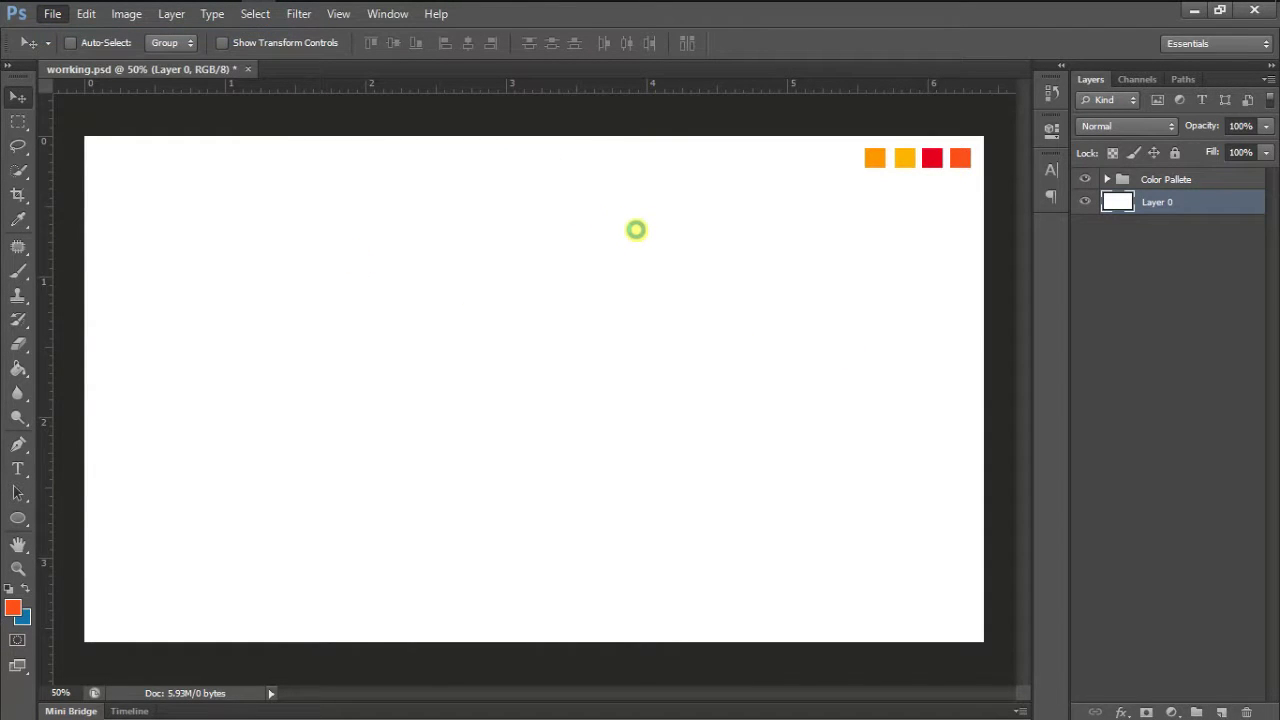
key("ctrl+n")
double_click(808, 296)
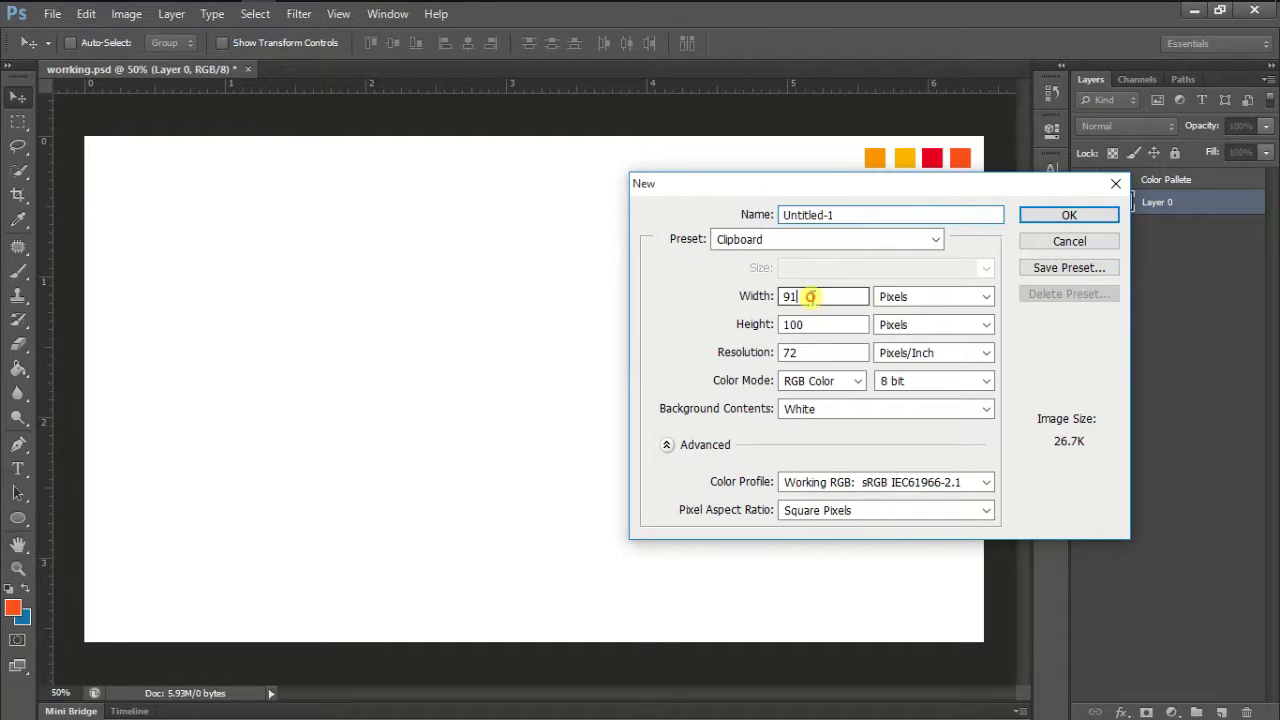
type("1")
type("0")
key("Tab")
type("1")
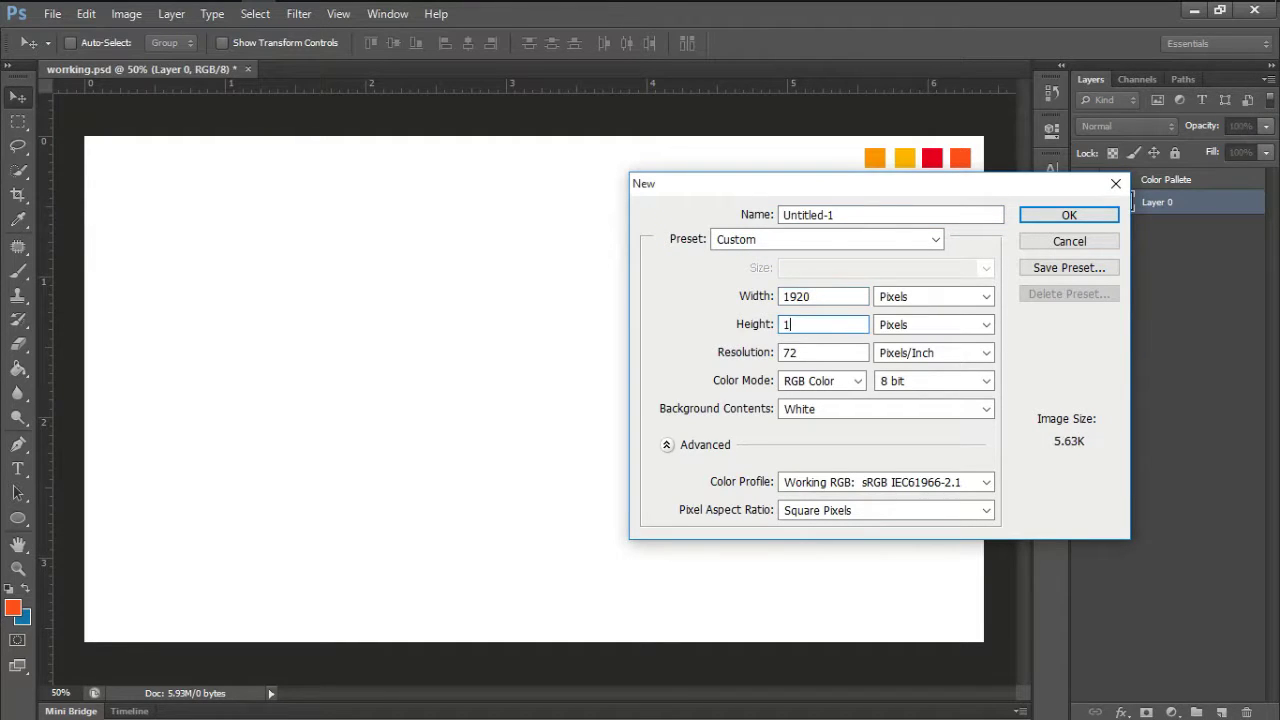
key("Tab")
key("Tab")
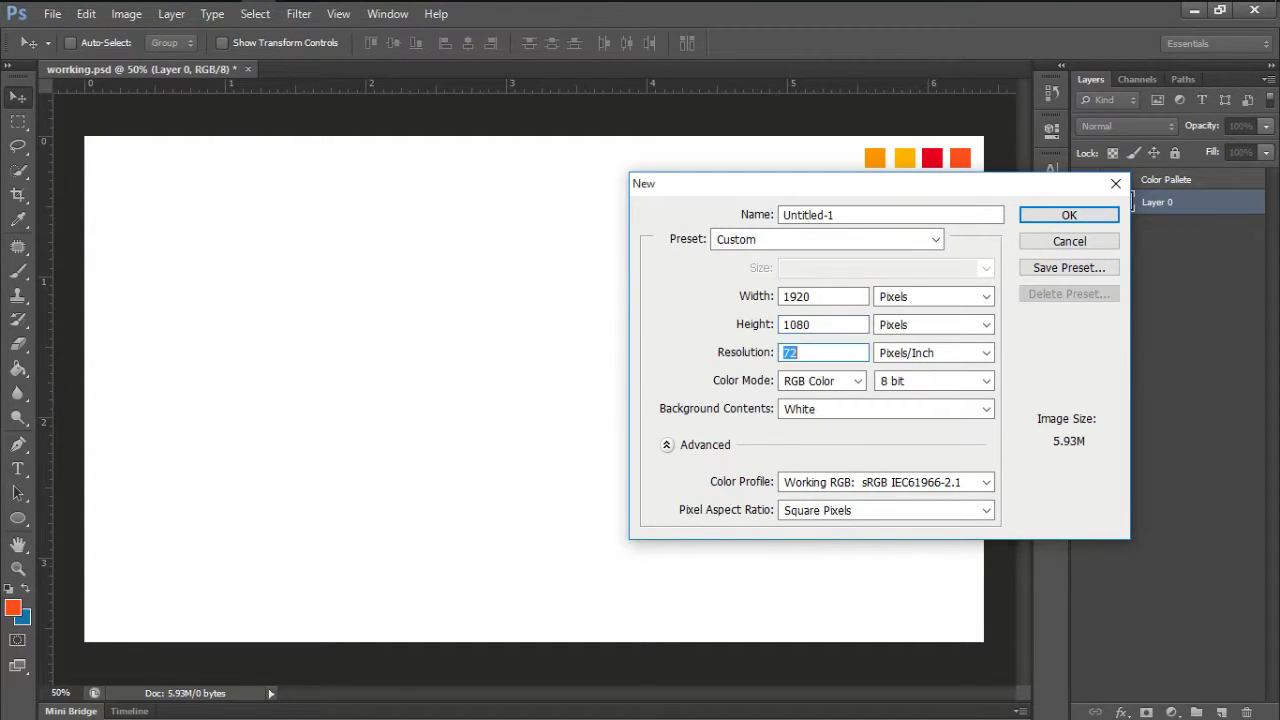
type("300")
double_click(788, 297)
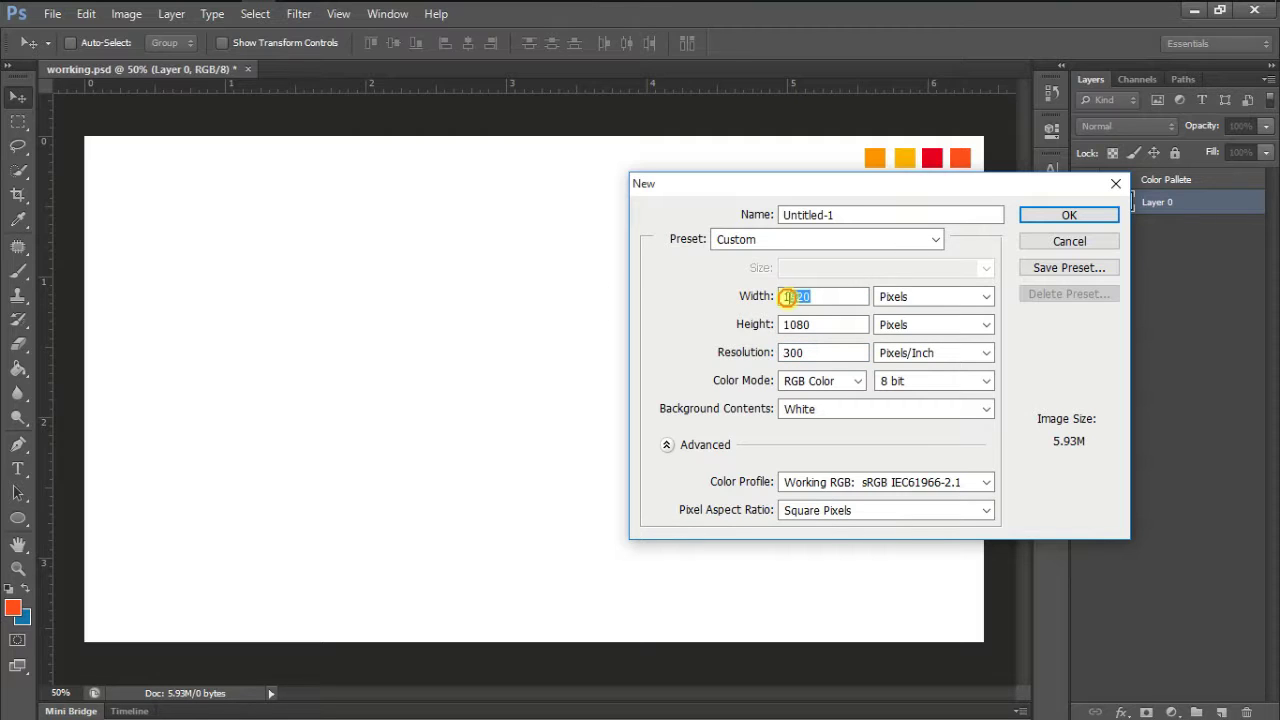
left_click_drag(818, 322, 818, 342)
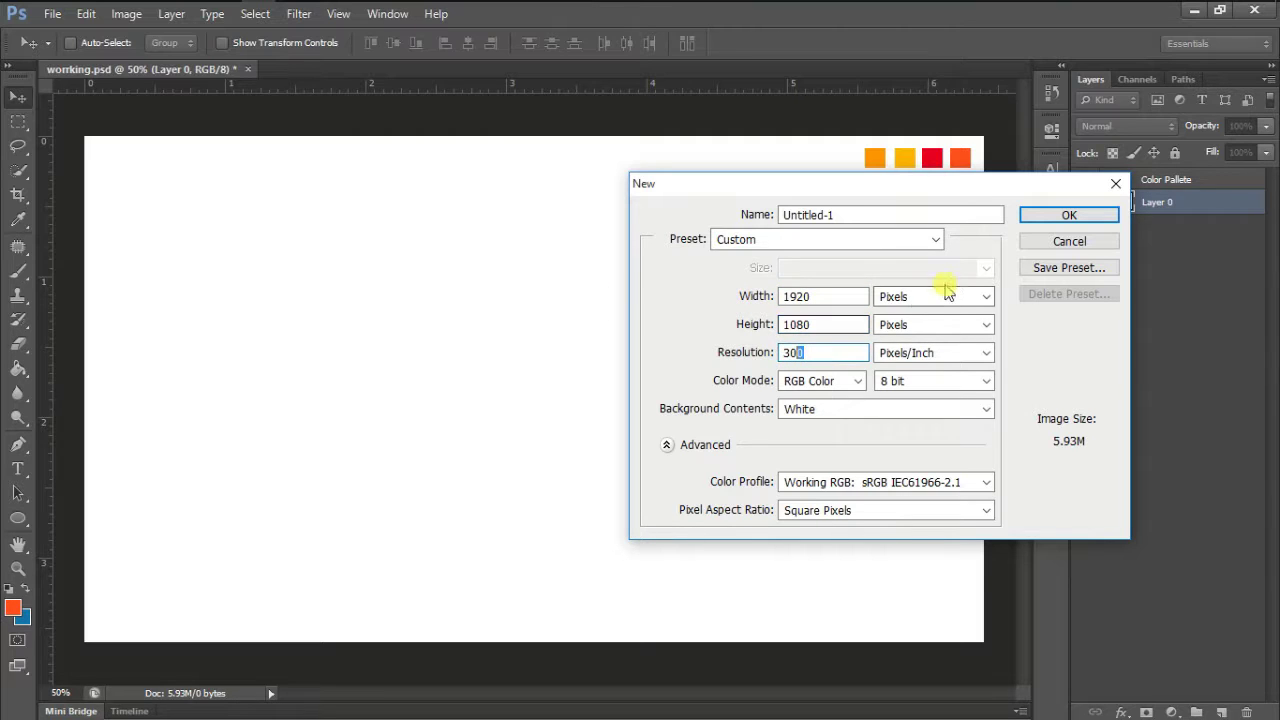
left_click(1033, 242)
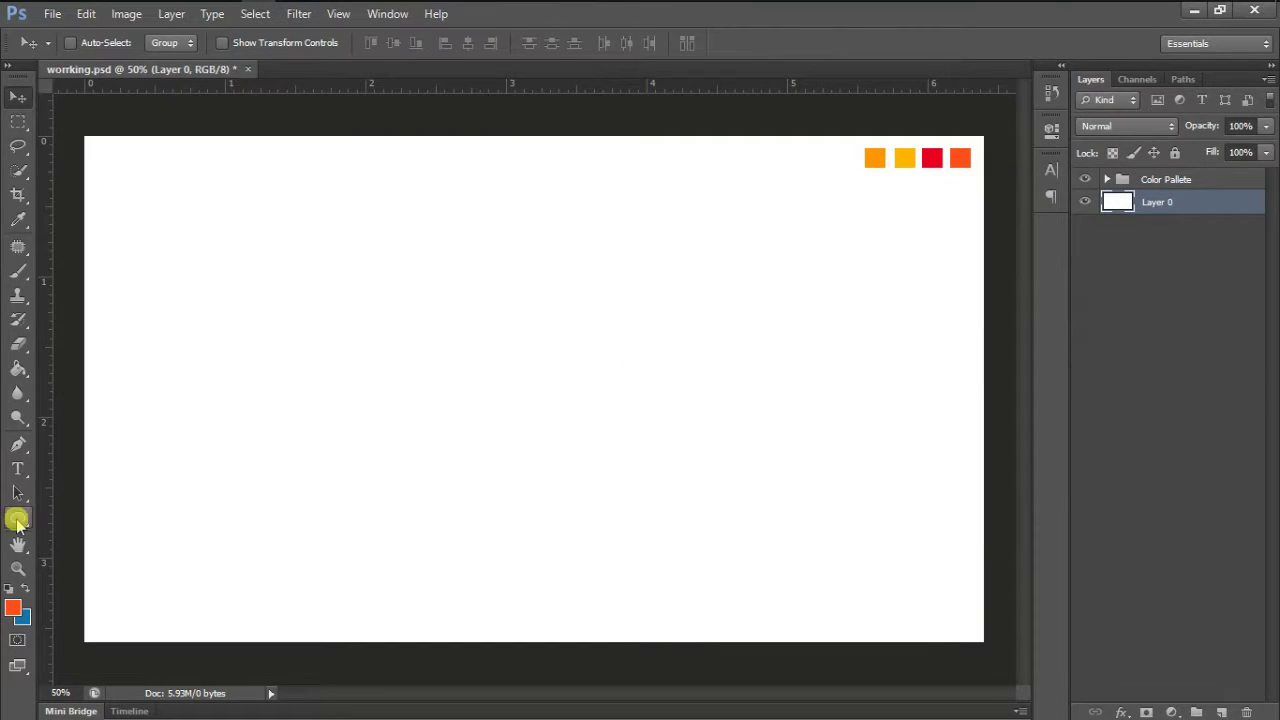
Step: Draw a large scalloped flower custom shape and move it up and right toward the centre
left_click_drag(18, 517, 148, 593)
left_click(148, 604)
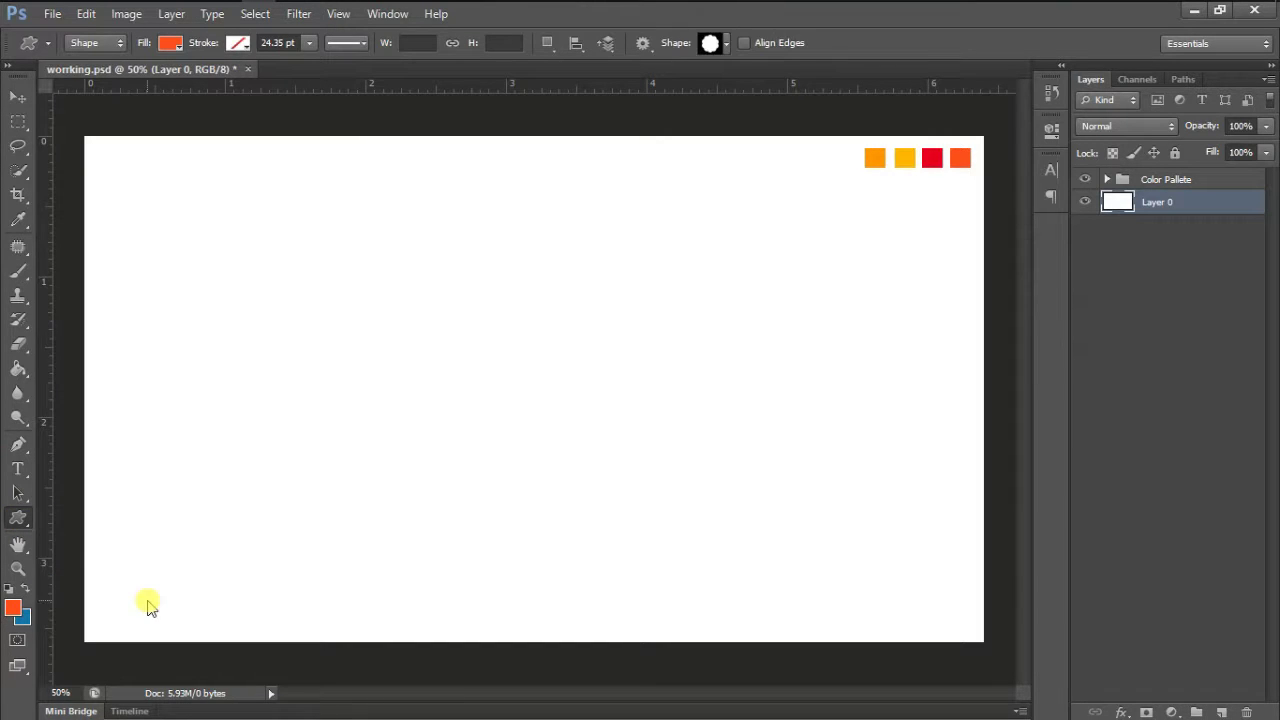
left_click(712, 42)
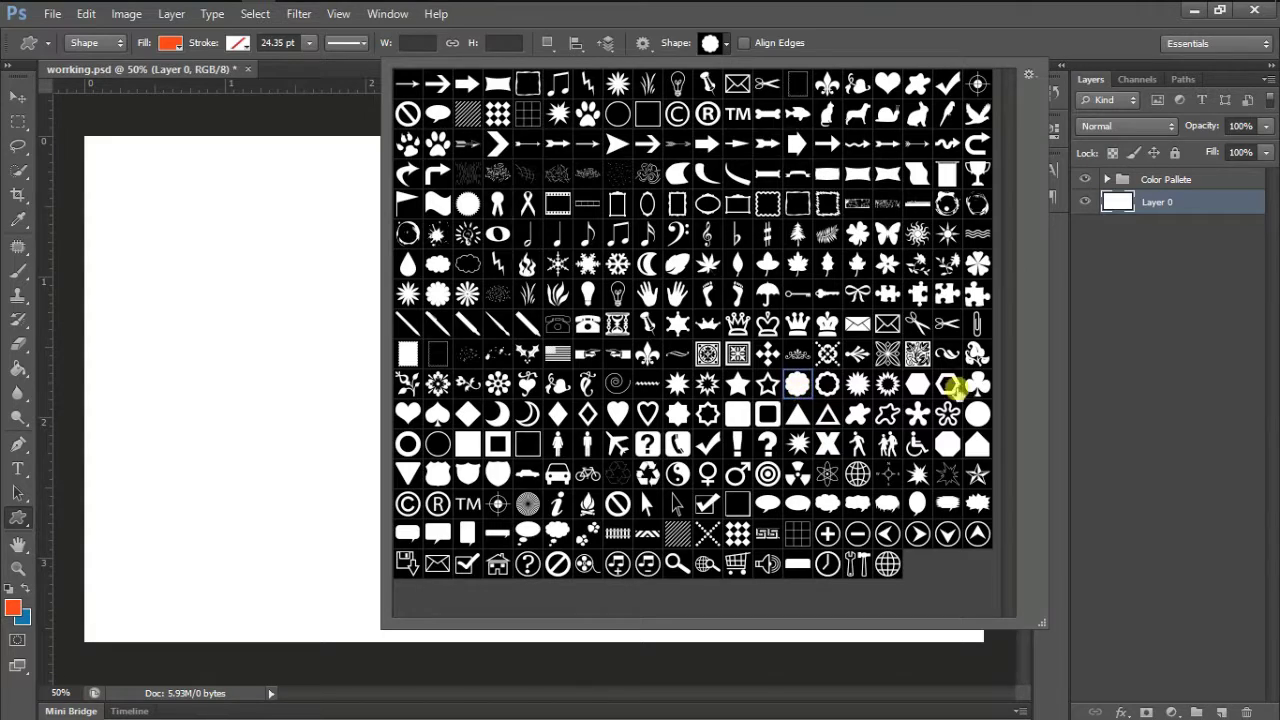
left_click(1100, 393)
left_click_drag(471, 382, 661, 535)
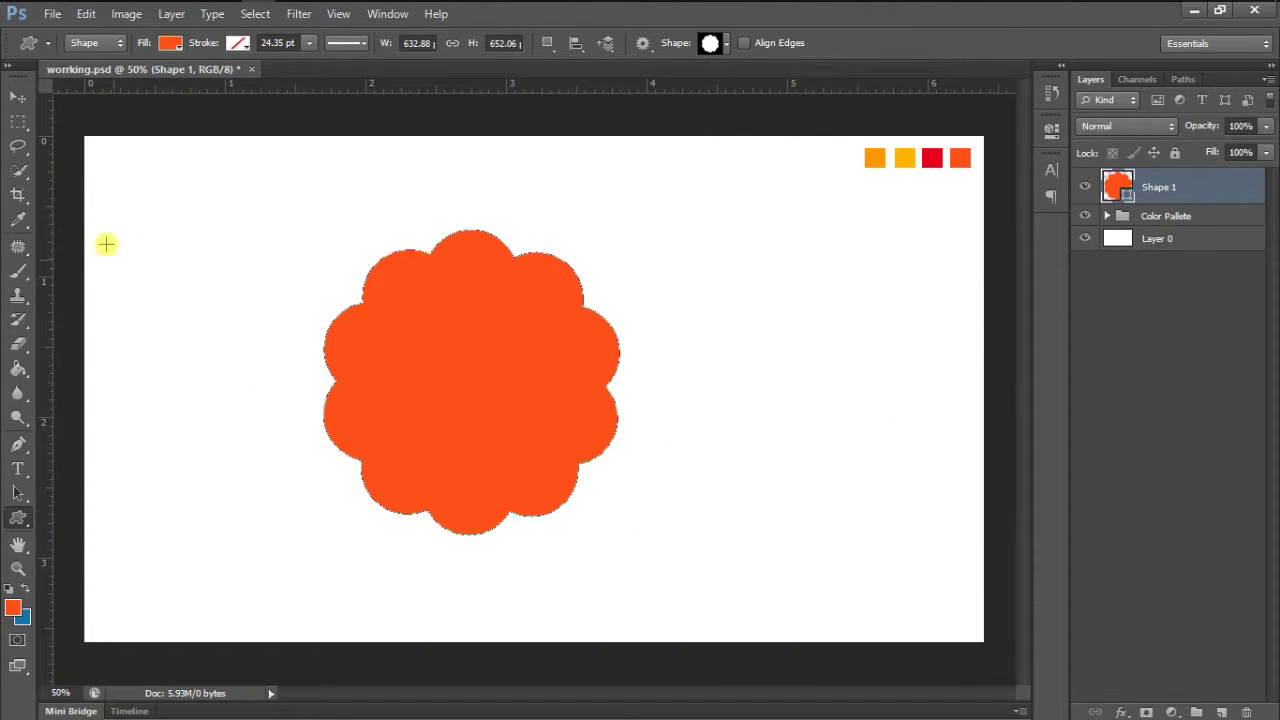
left_click(18, 97)
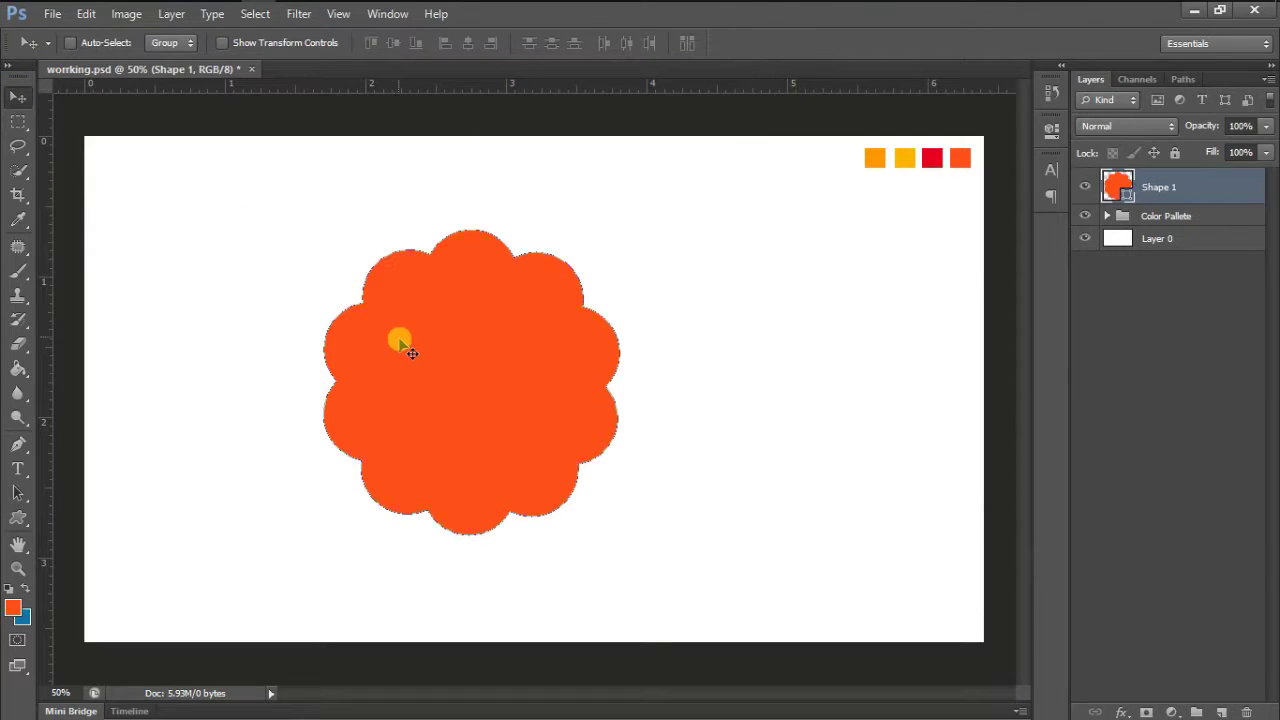
left_click_drag(400, 342, 467, 312)
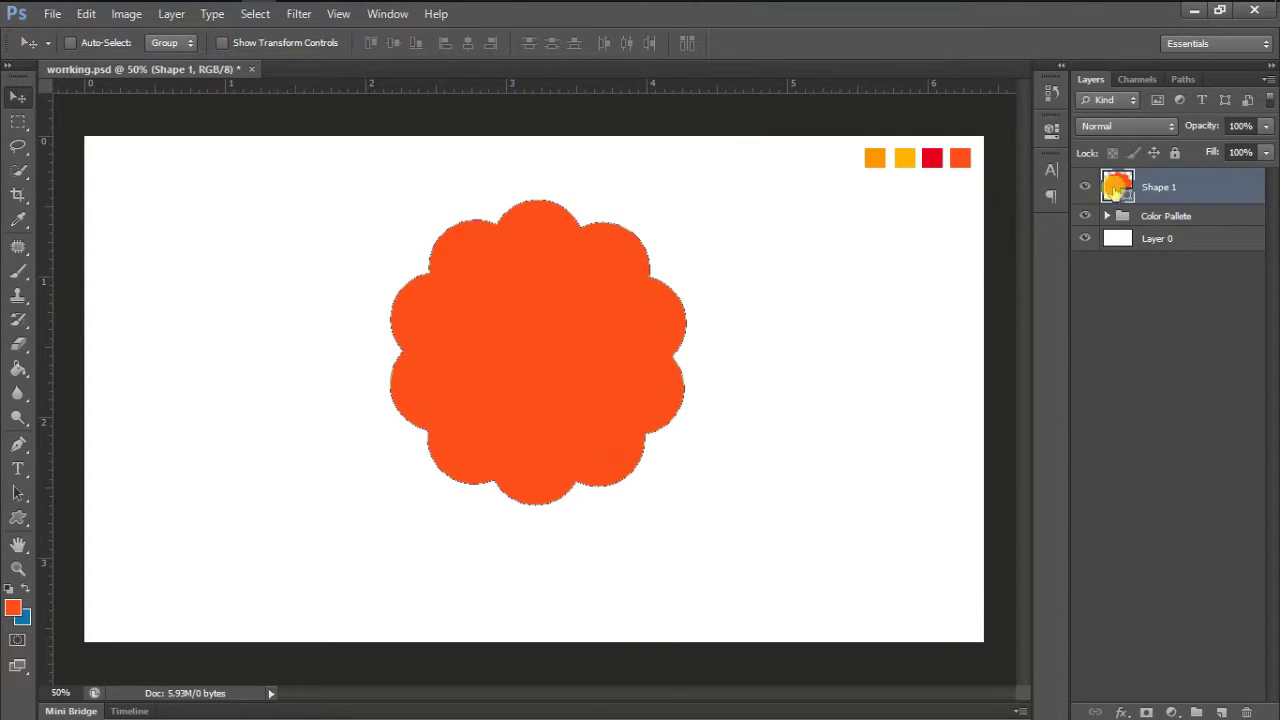
Step: Fill the Shape 1 flower with the orange palette swatch
double_click(1115, 188)
left_click(878, 158)
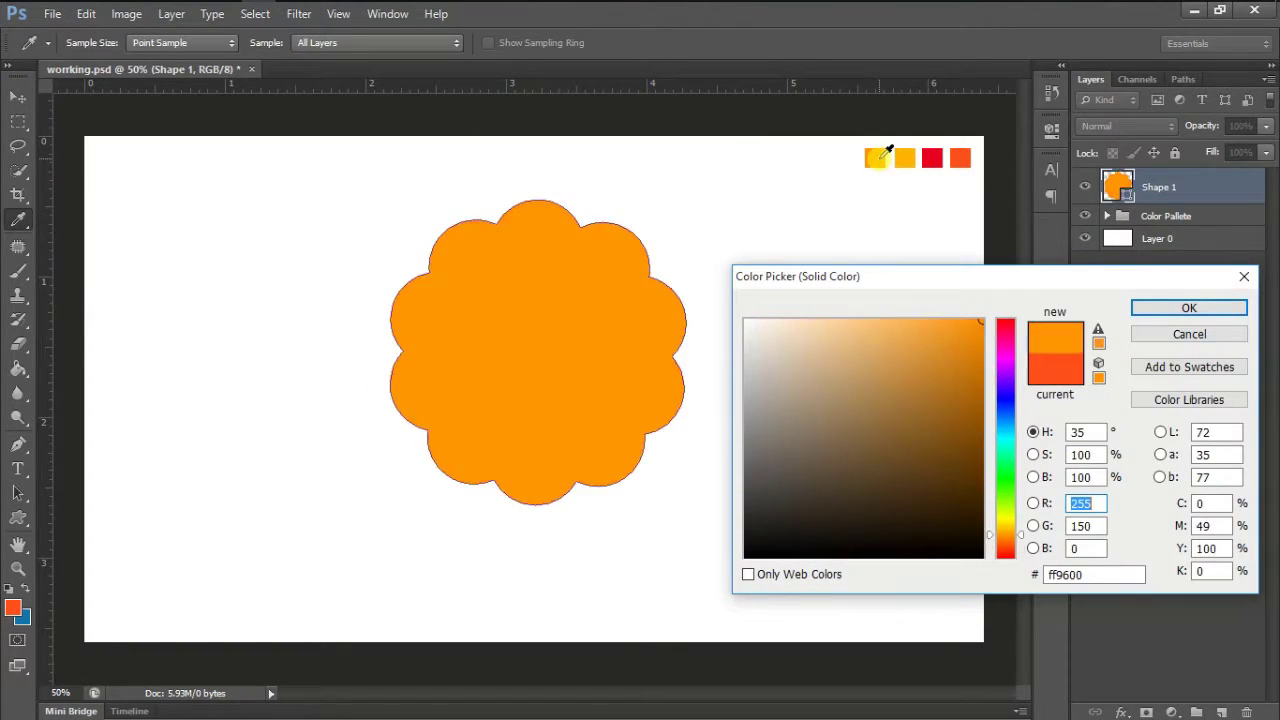
left_click(1188, 308)
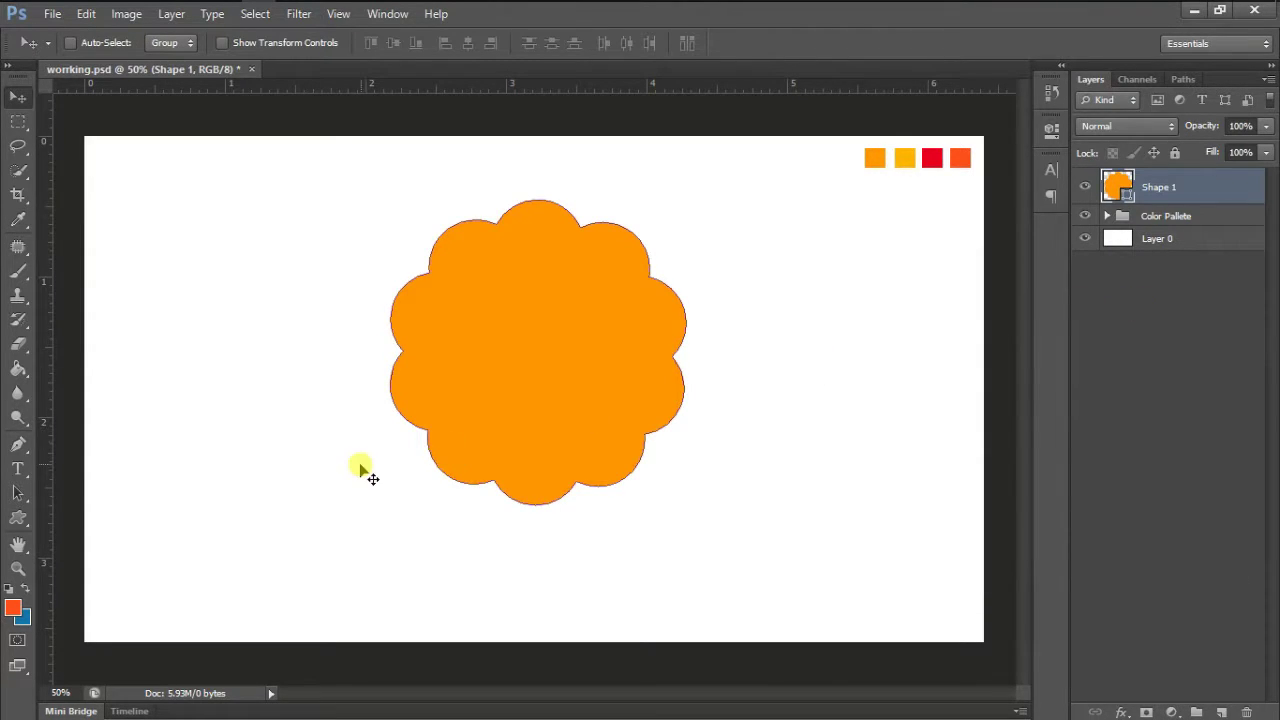
Step: Duplicate Shape 1 as Shape 1 copy and recolour the copy yellow-orange ffb400
right_click(1192, 192)
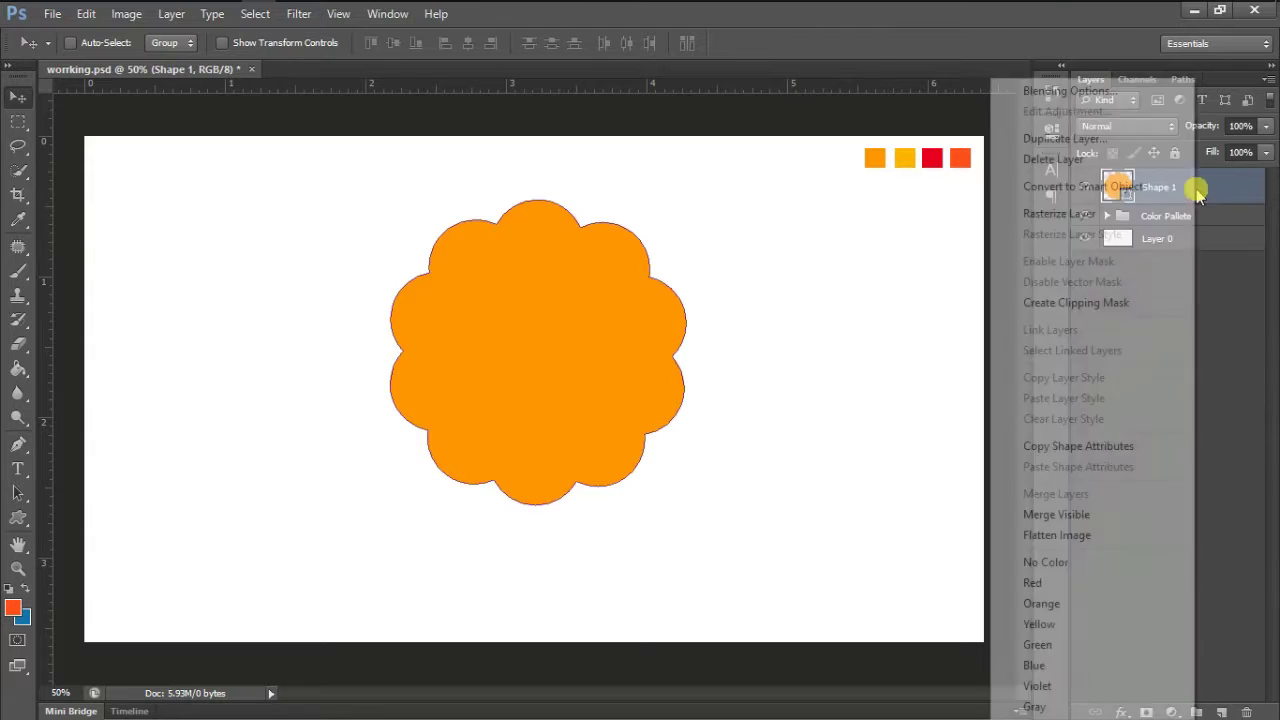
left_click(1092, 139)
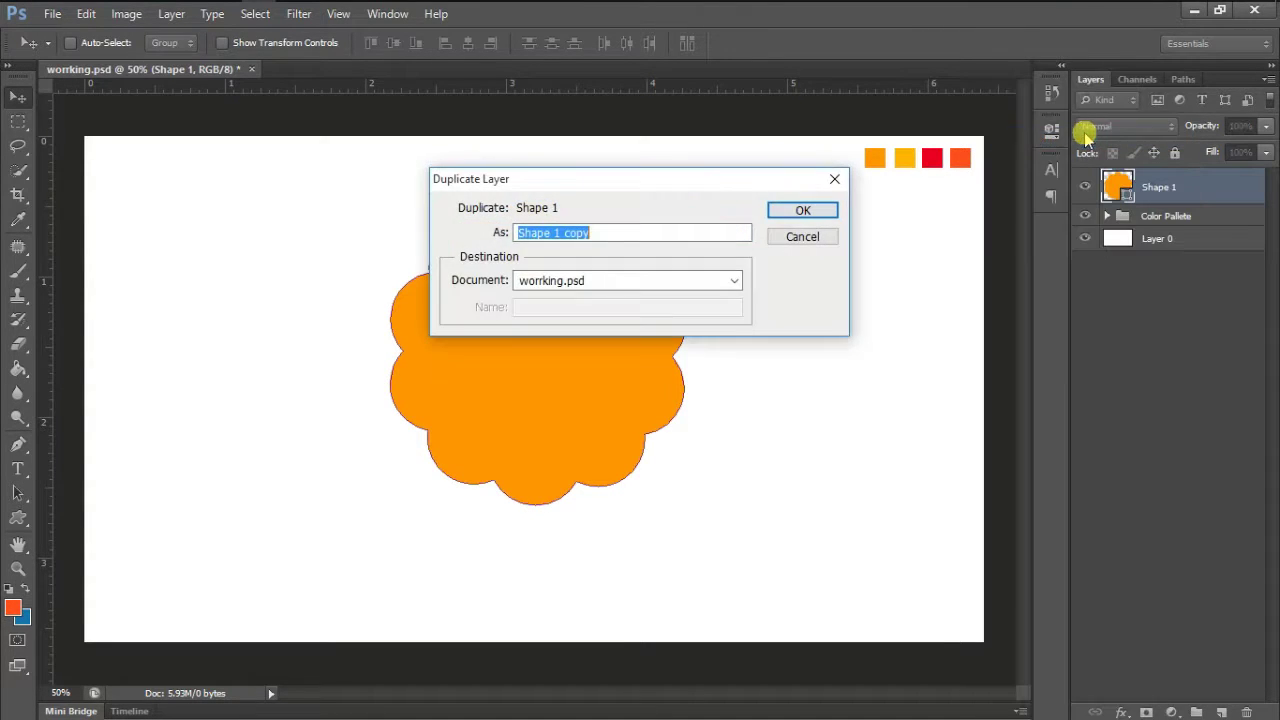
left_click(828, 208)
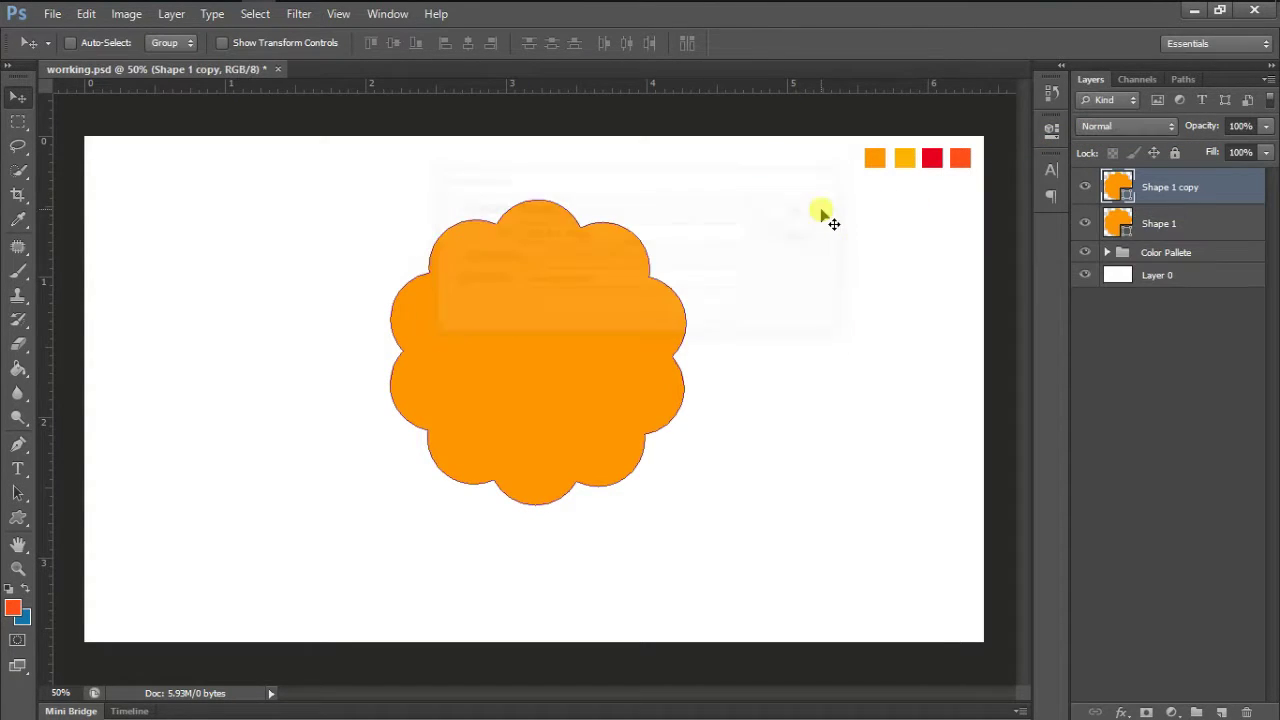
double_click(1113, 187)
left_click(910, 158)
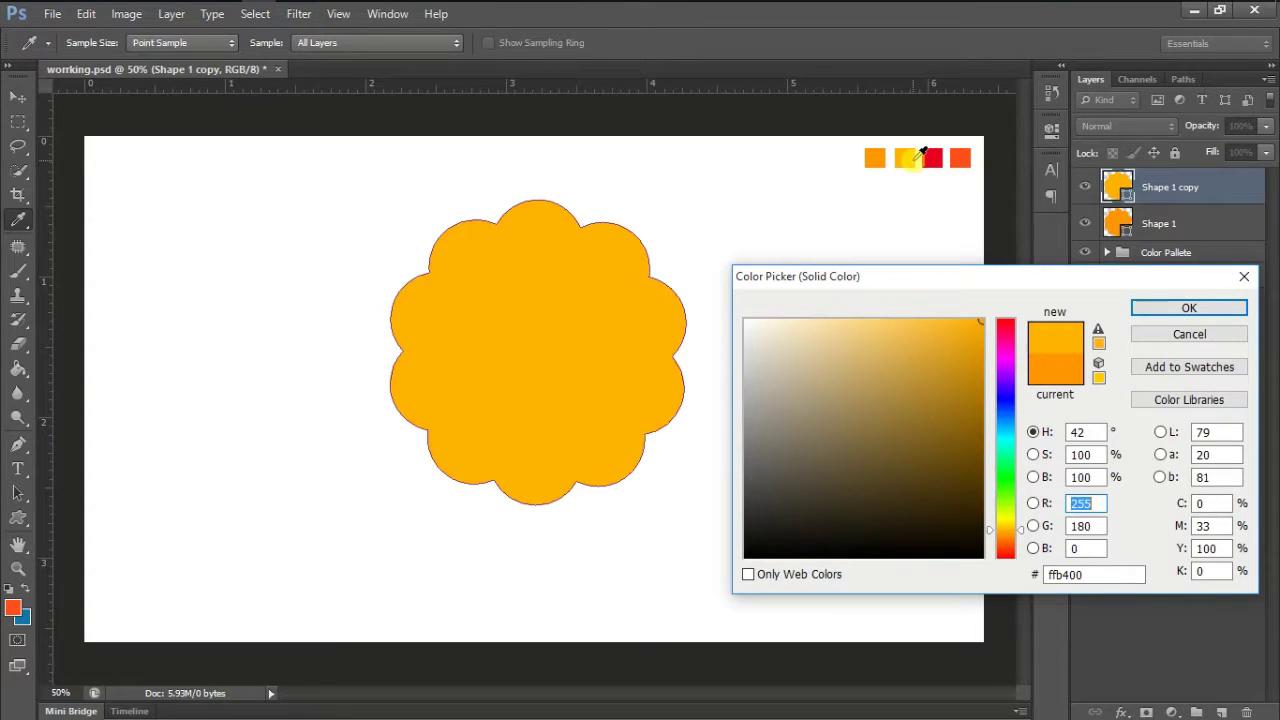
left_click(1157, 310)
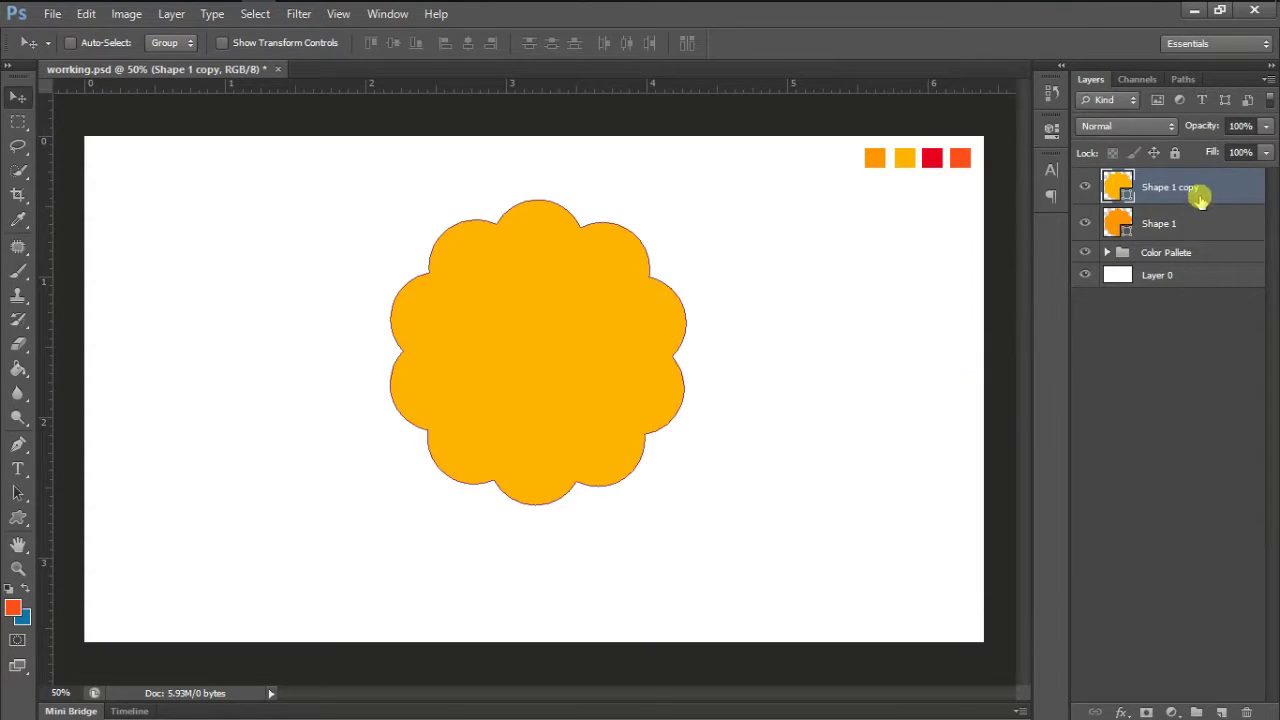
Step: Rasterize Shape 1 copy and draw a diagonal Pen path around its lower-left half
right_click(1200, 192)
left_click(1143, 208)
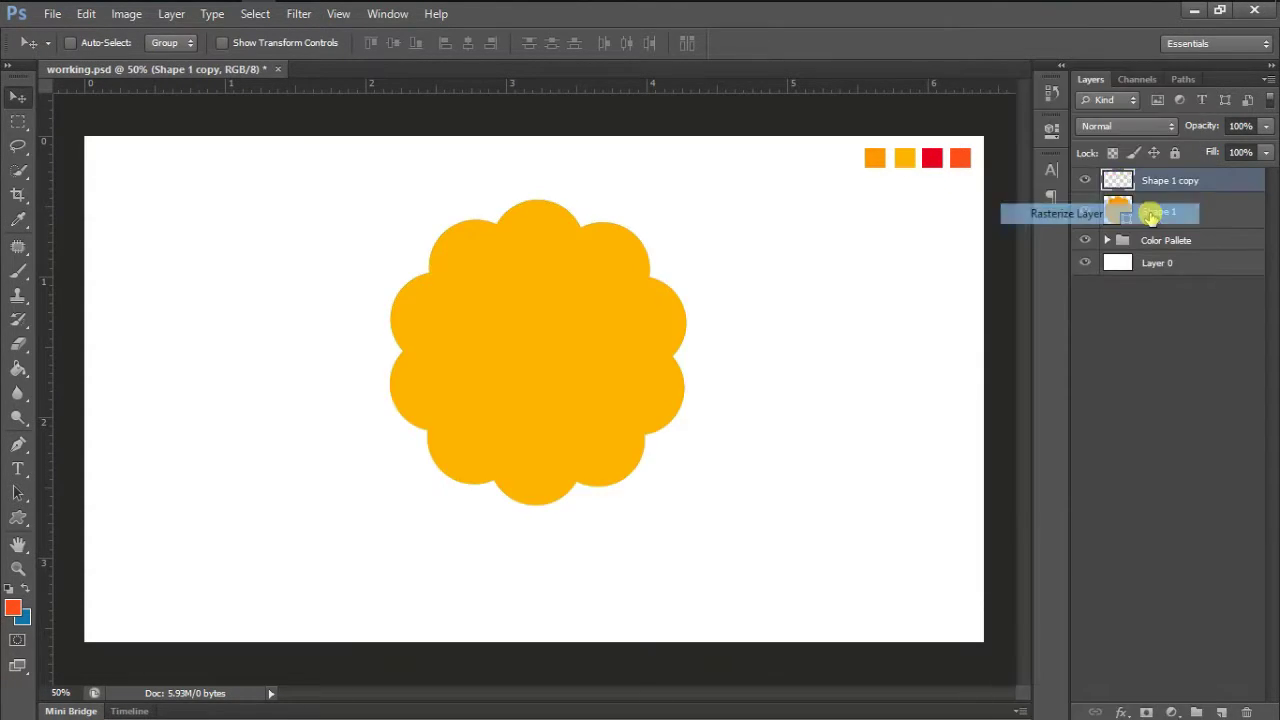
left_click(18, 444)
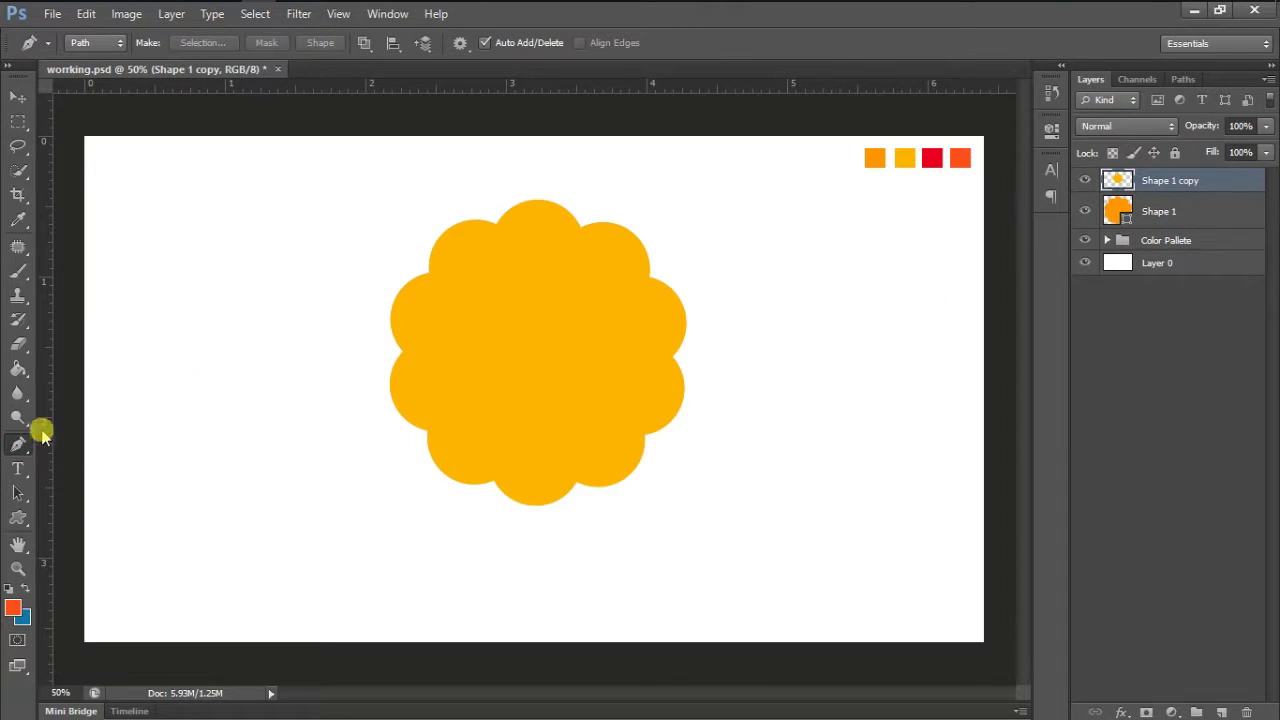
left_click(399, 195)
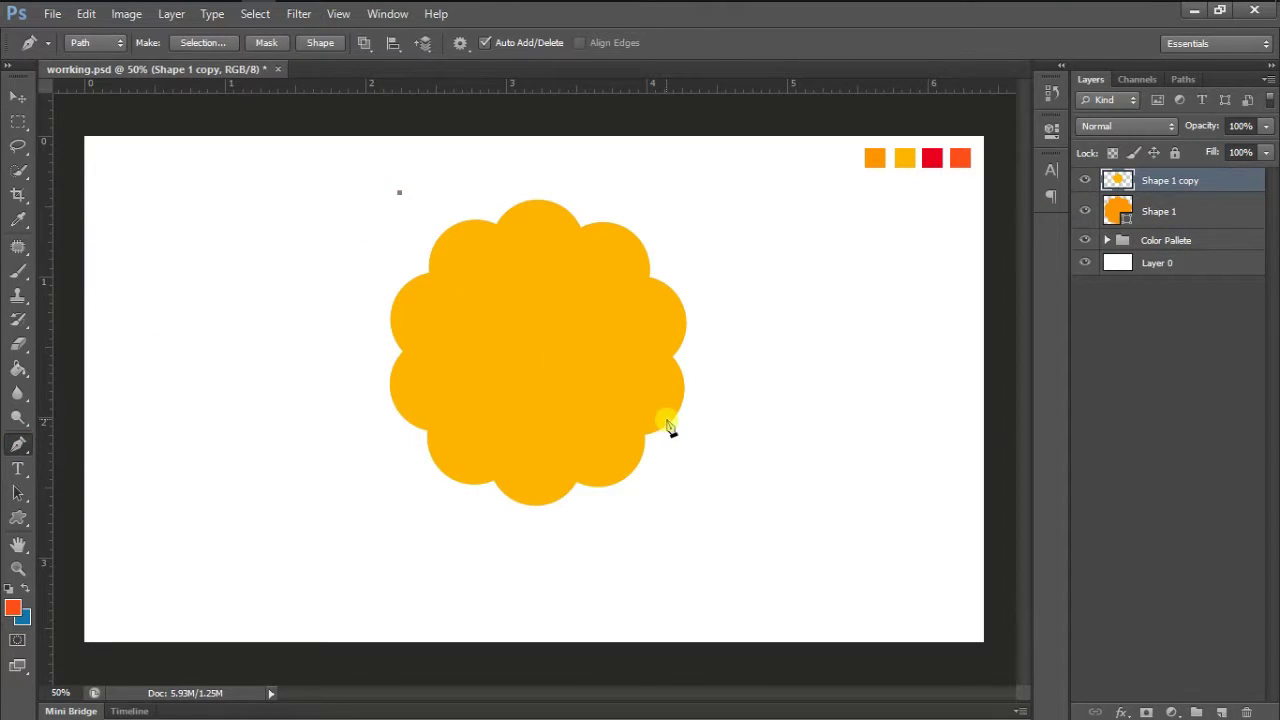
left_click_drag(716, 471, 898, 578)
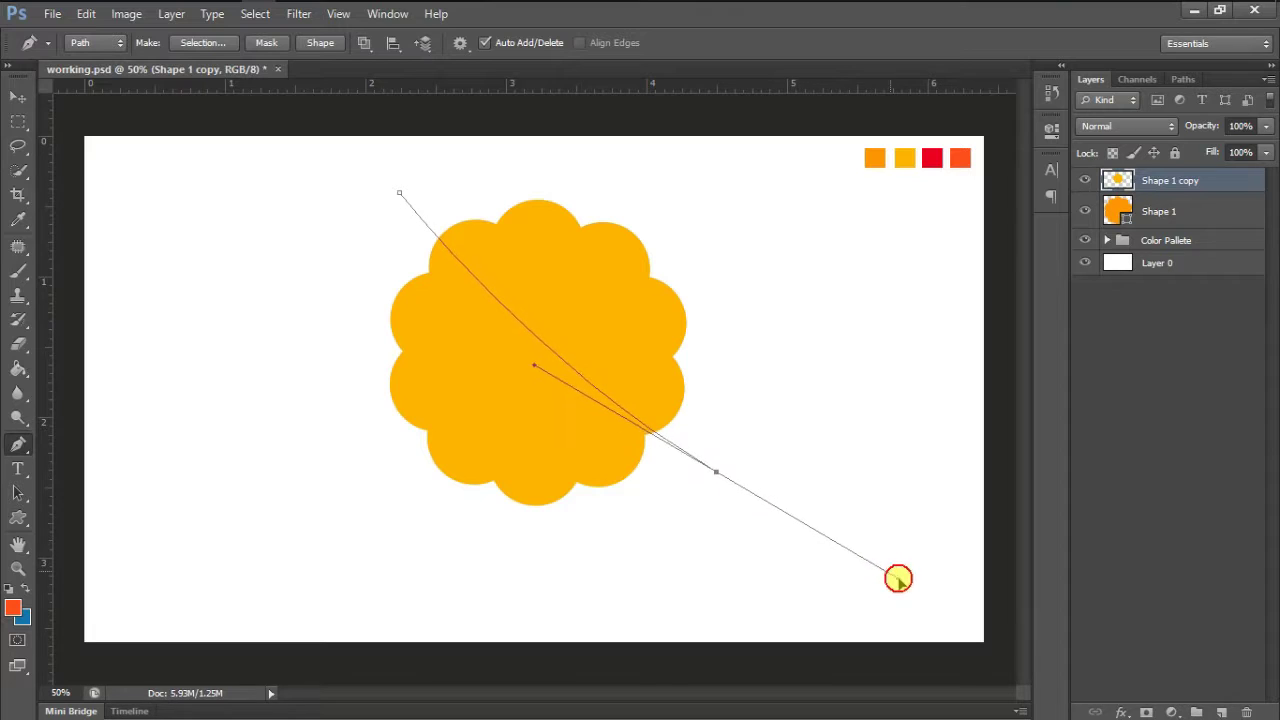
left_click(635, 518)
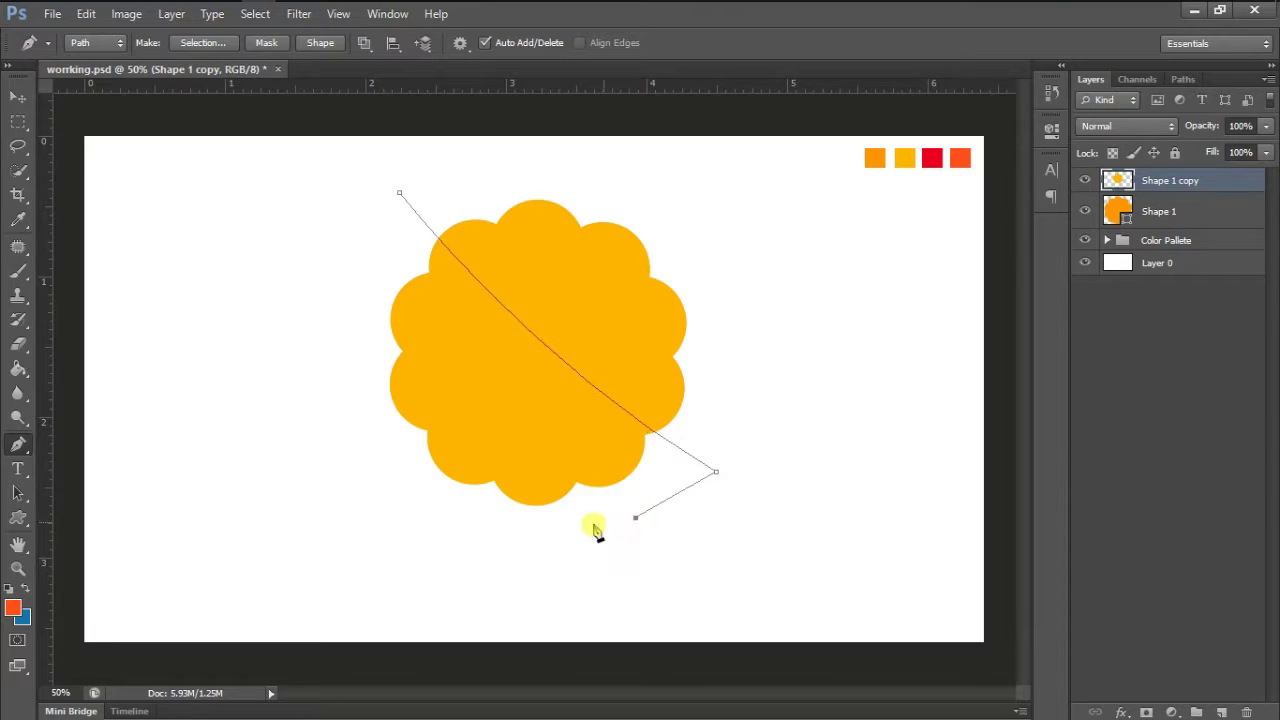
left_click(533, 530)
left_click(453, 520)
left_click(410, 484)
left_click(373, 441)
left_click_drag(351, 297, 366, 282)
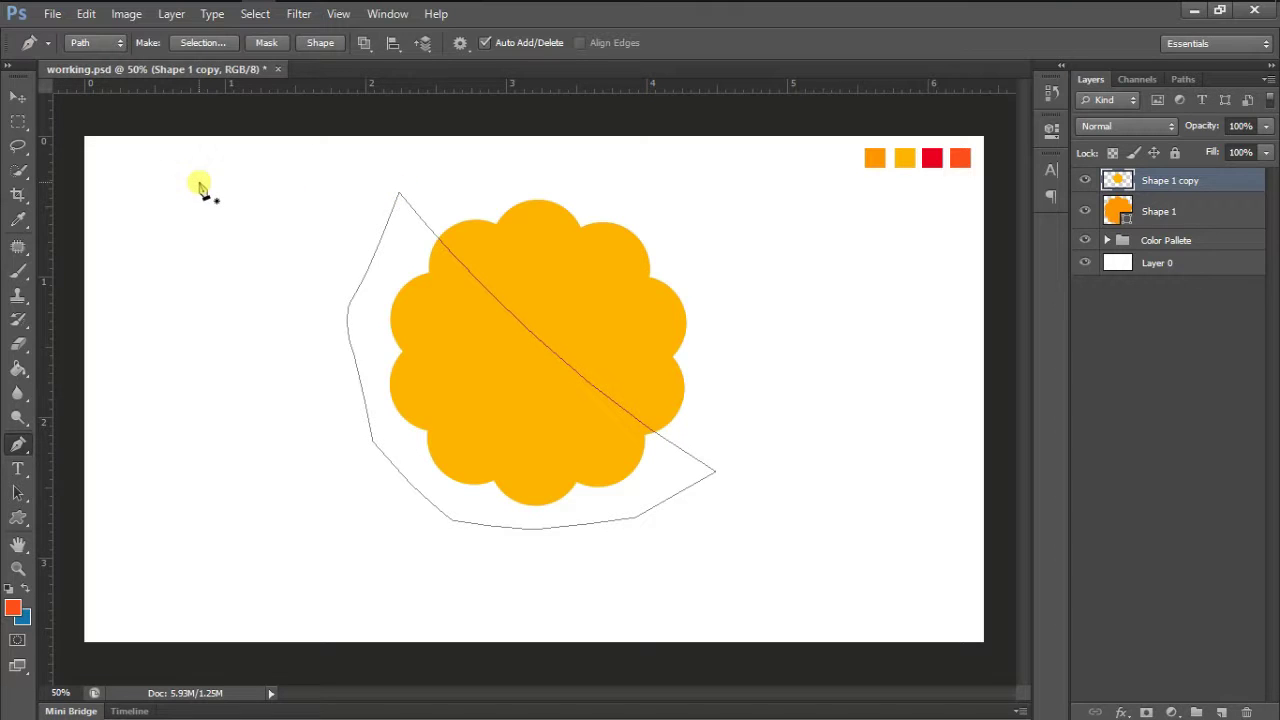
Step: Turn the path into an unfeathered selection and delete the copy's lower-left half
left_click(210, 45)
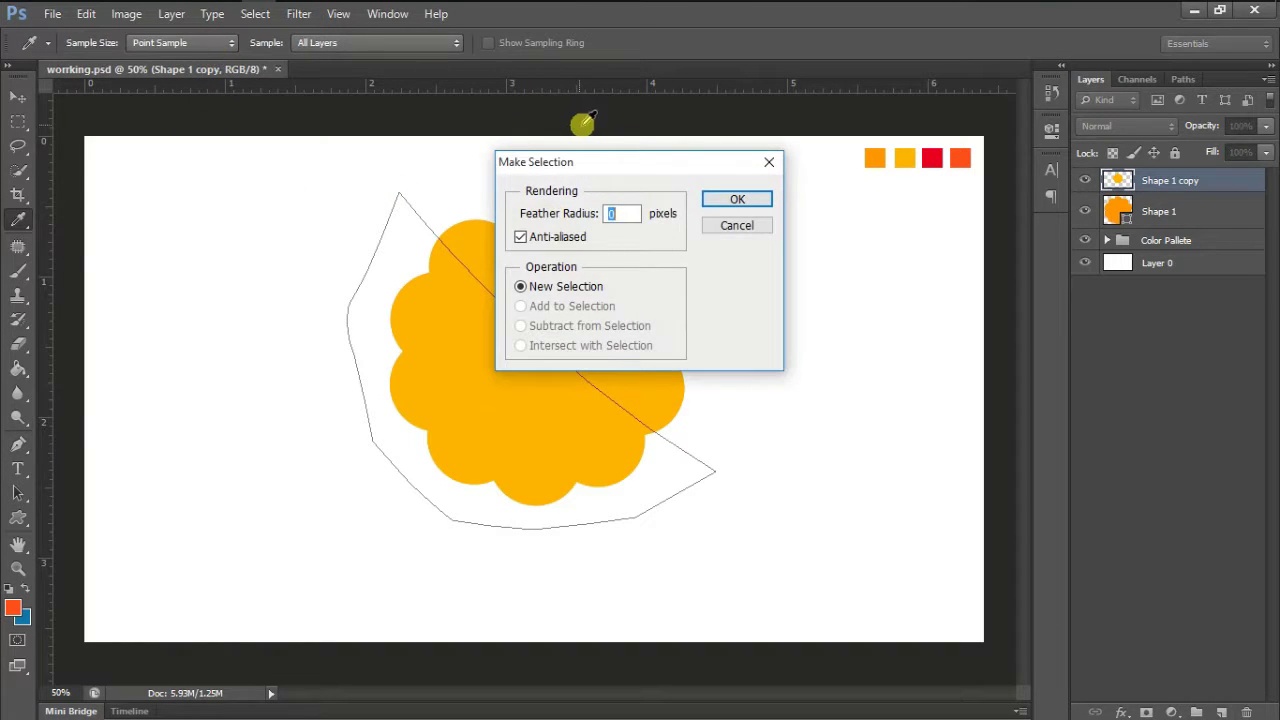
left_click(724, 202)
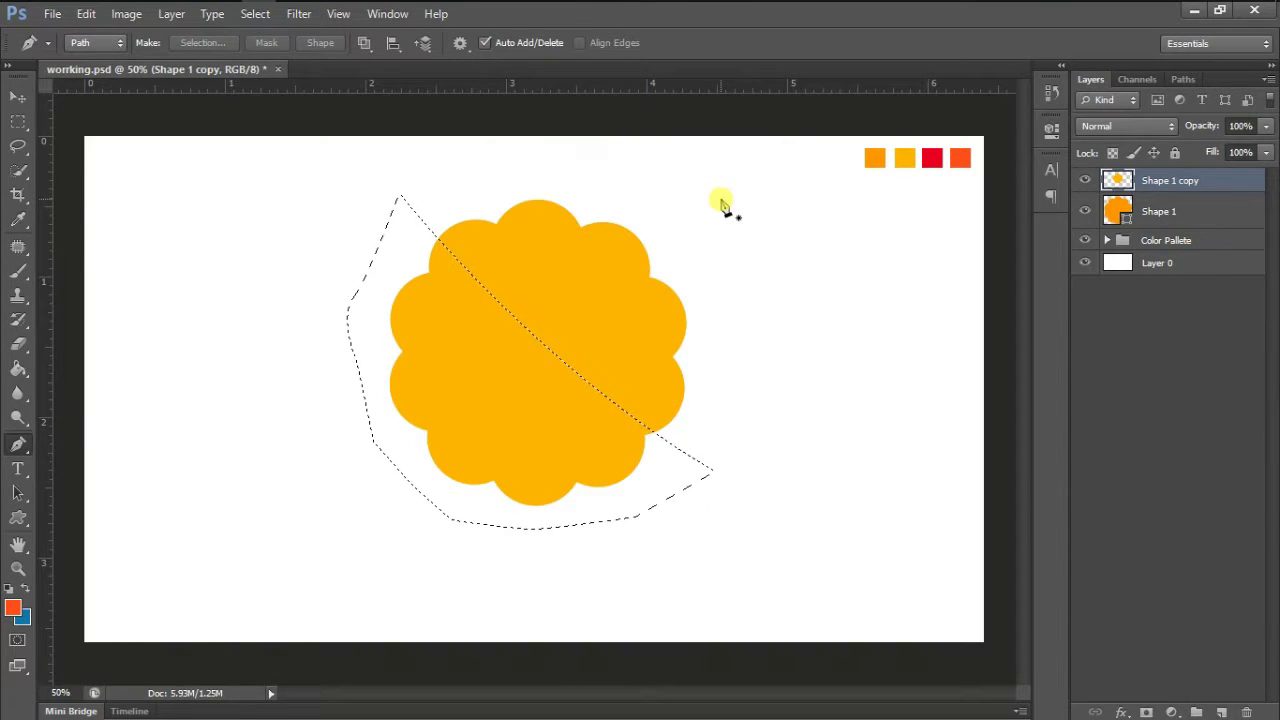
key("Delete")
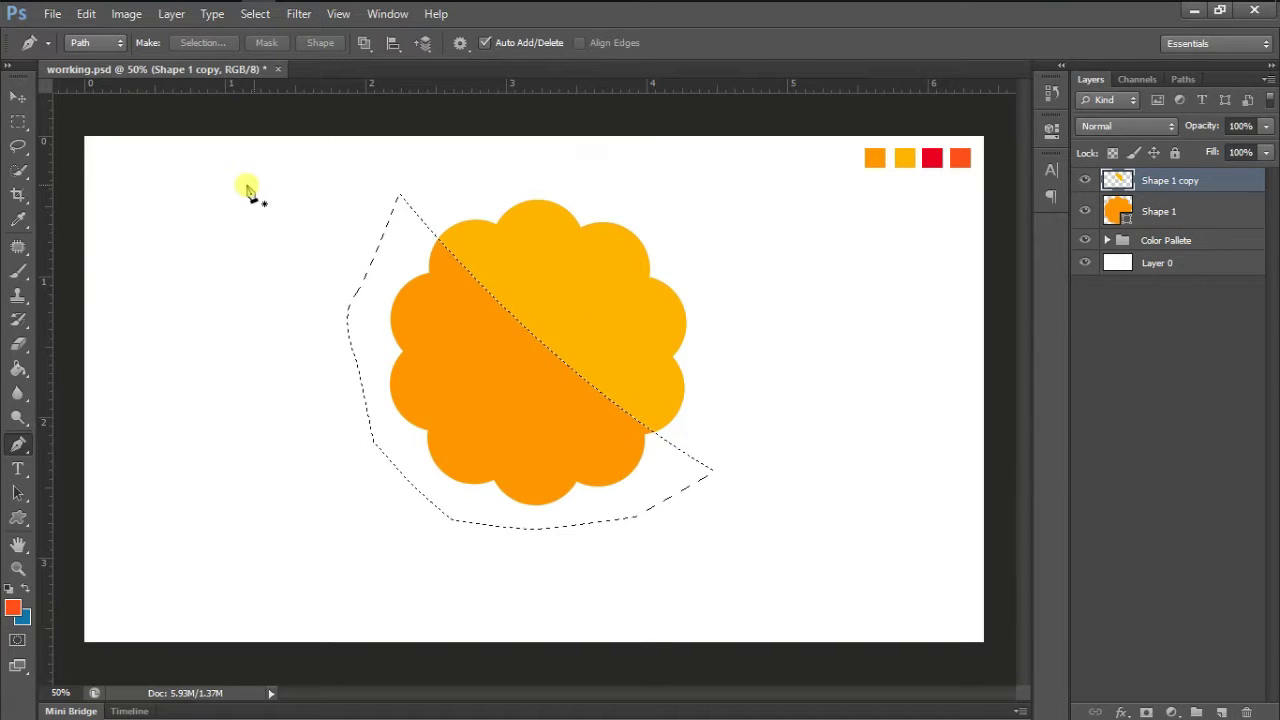
Step: Deselect the leftover selection over the flower and select the Shape 1 layer
left_click(18, 97)
right_click(440, 281)
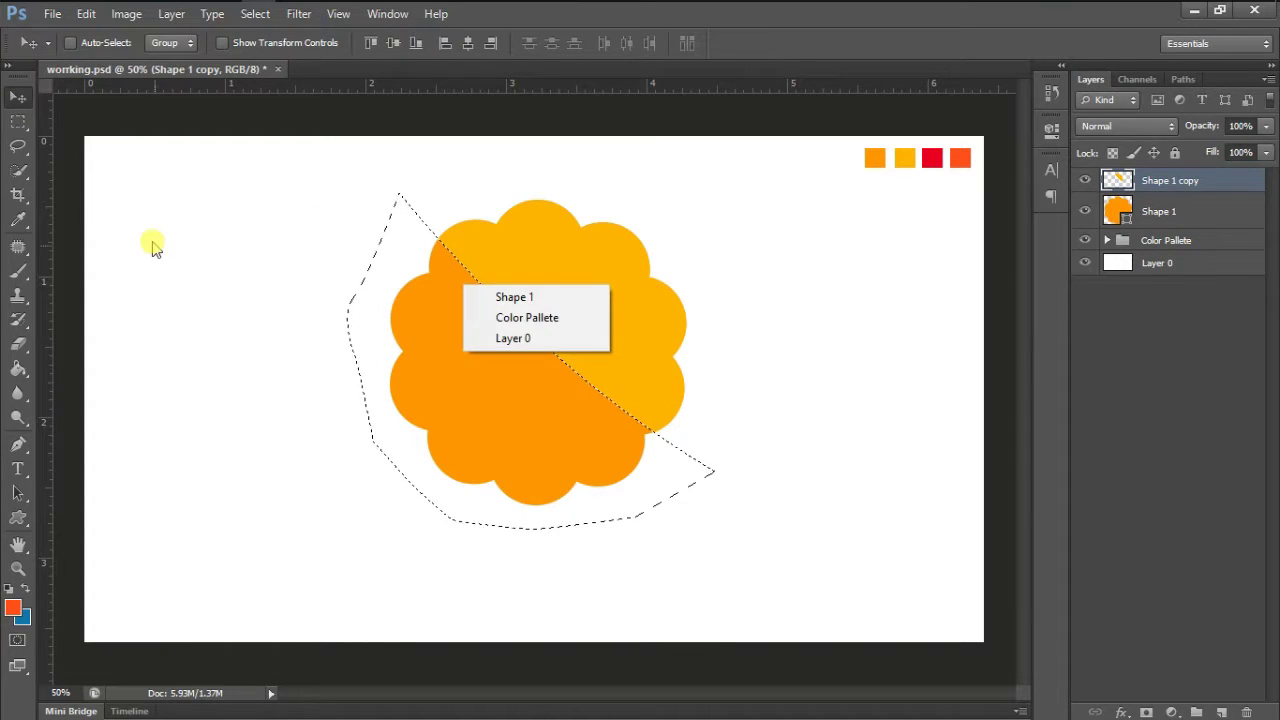
left_click(158, 162)
right_click(451, 289)
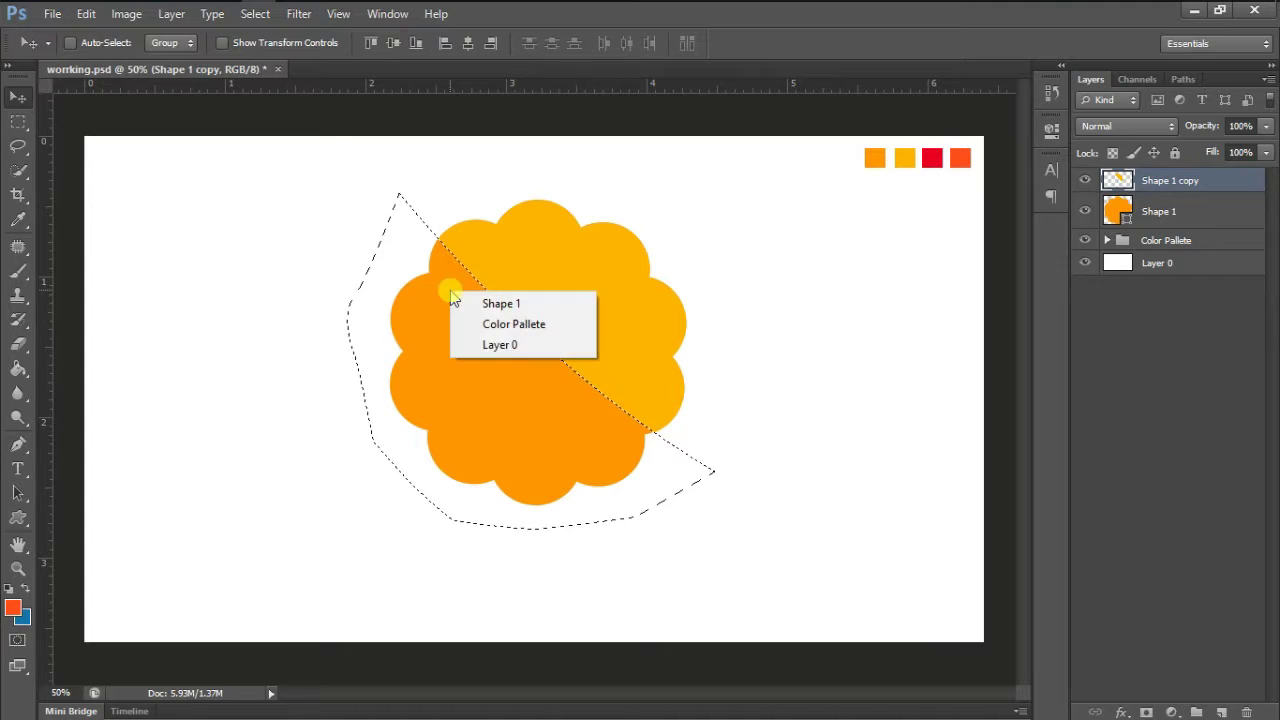
left_click(17, 121)
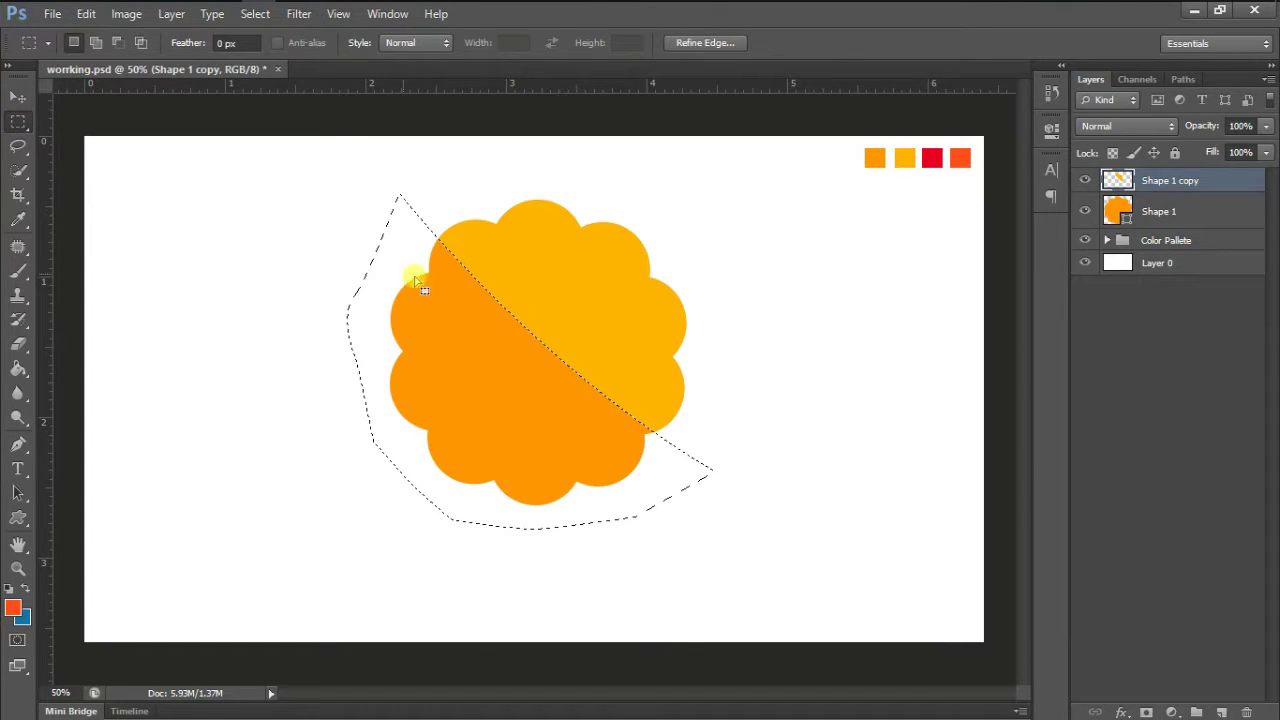
right_click(470, 280)
left_click(493, 303)
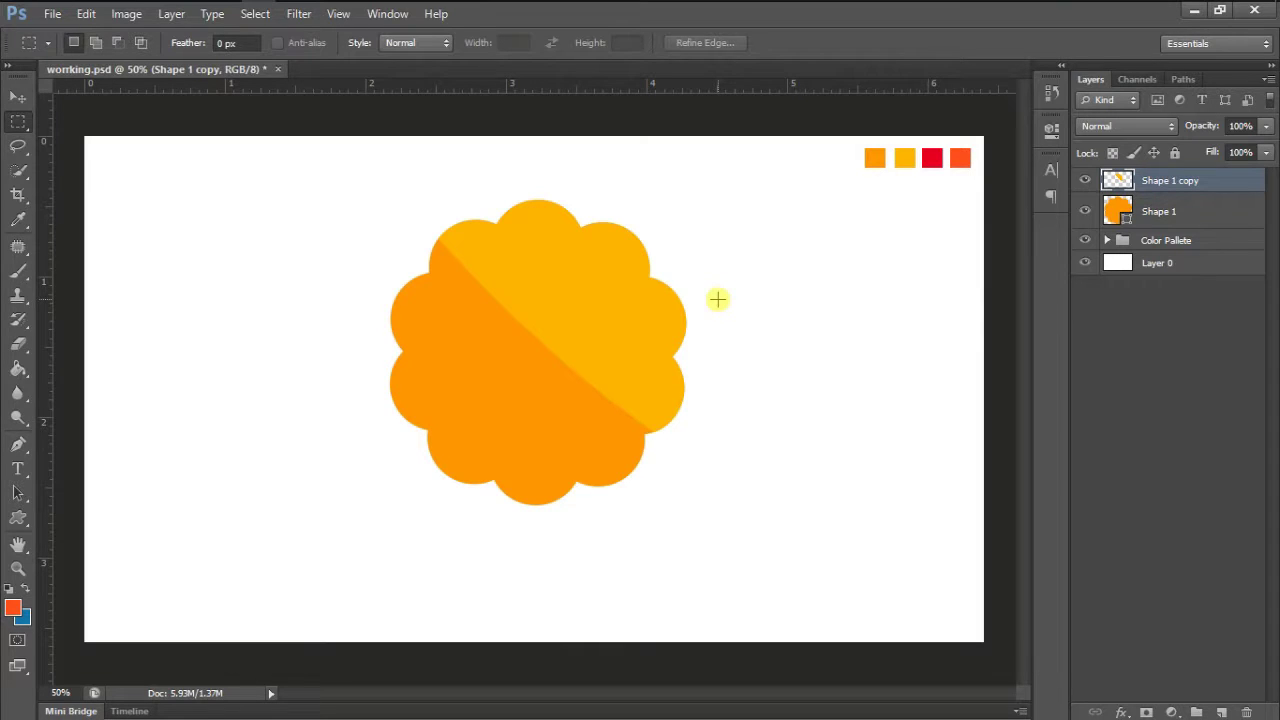
left_click(1187, 212)
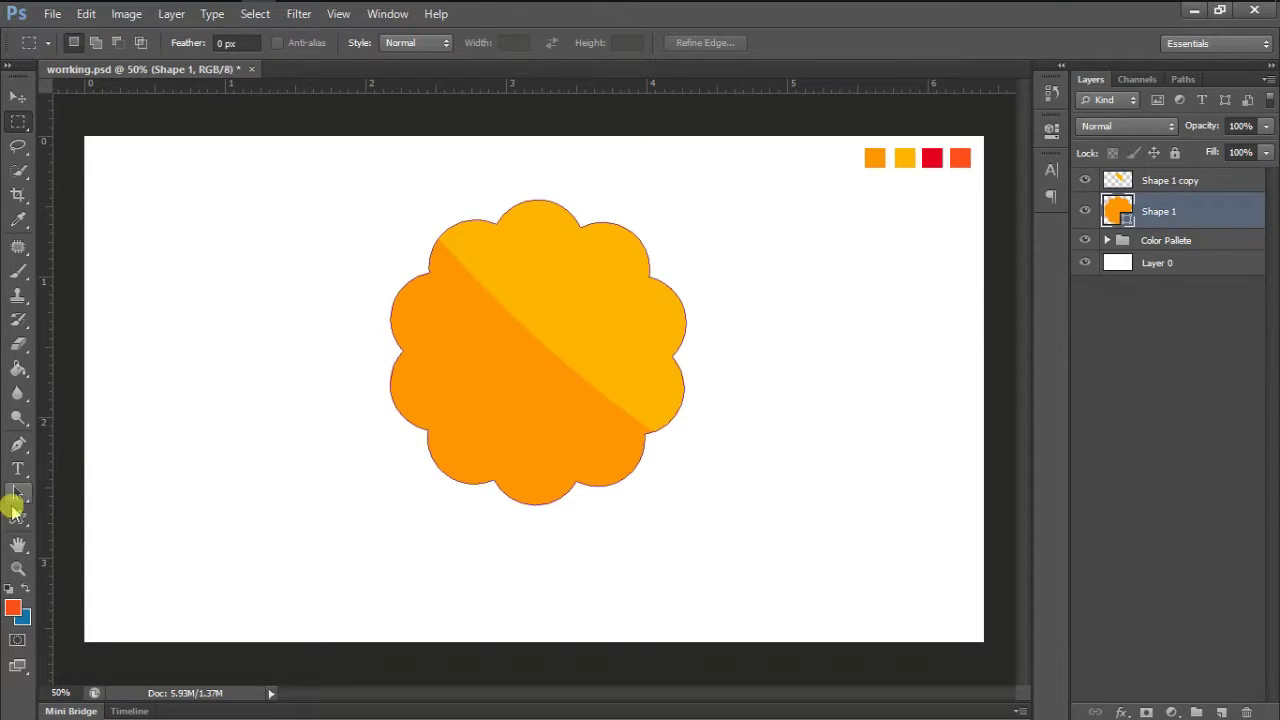
left_click(17, 517)
Step: Draw a 476 px Ellipse 1 circle from the flower's centre and nudge it right
left_click(70, 550)
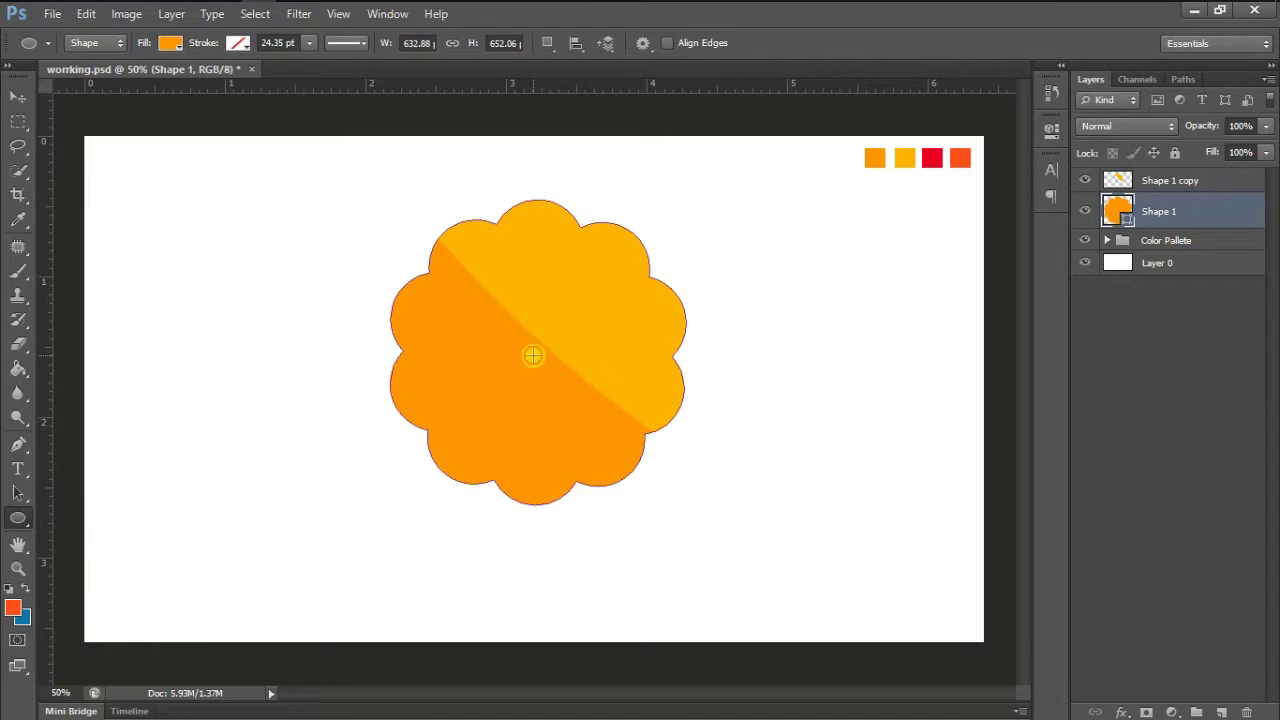
left_click_drag(533, 355, 626, 493)
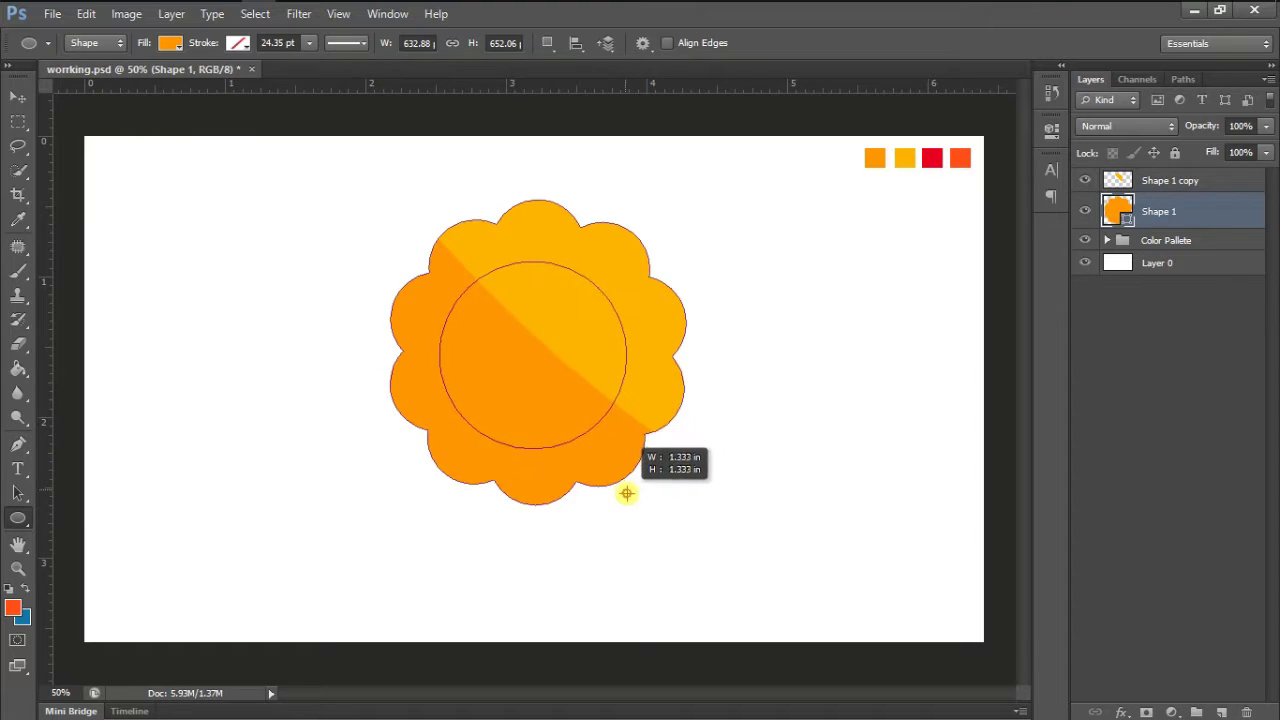
left_click_drag(626, 493, 643, 520)
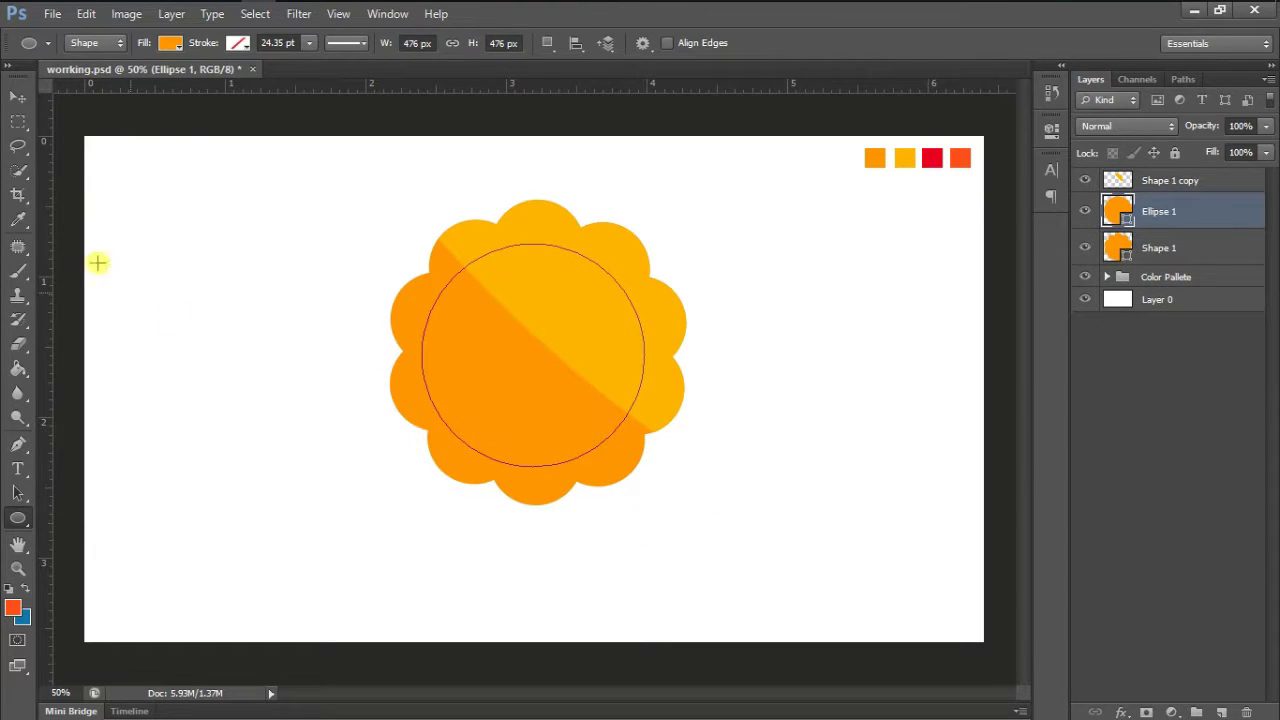
left_click(18, 96)
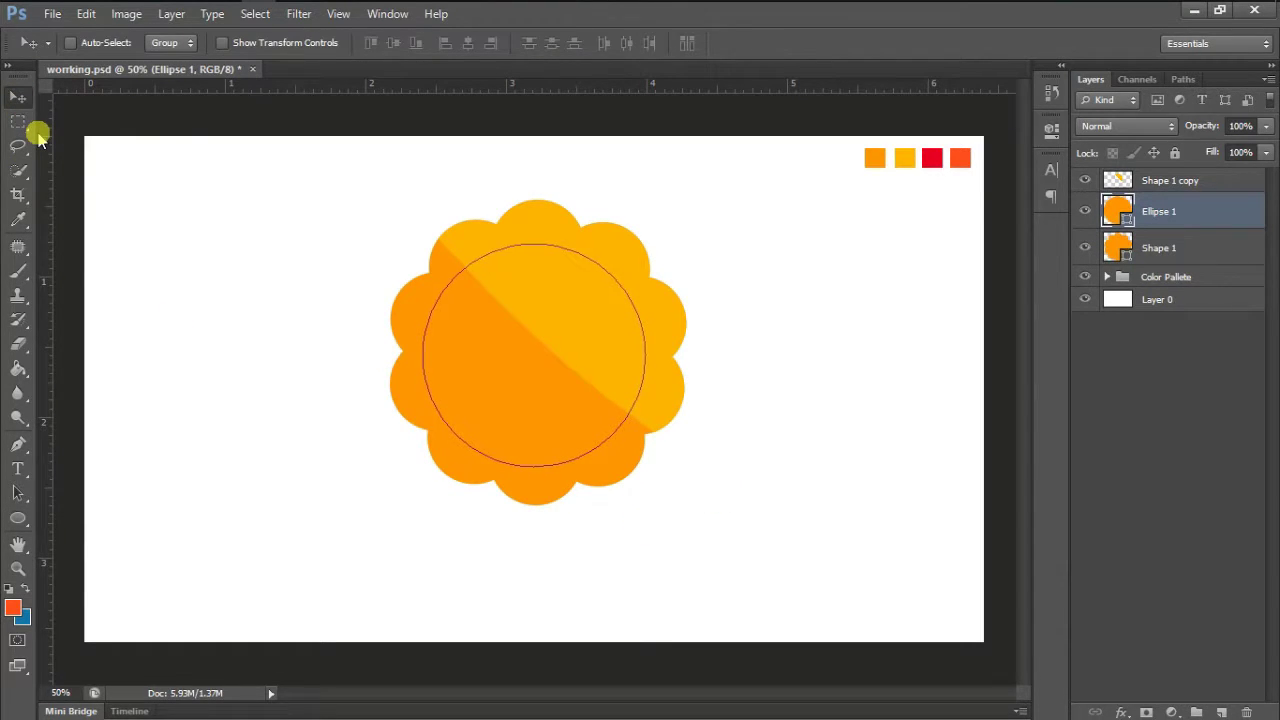
key("Right")
key("Right")
key("Right")
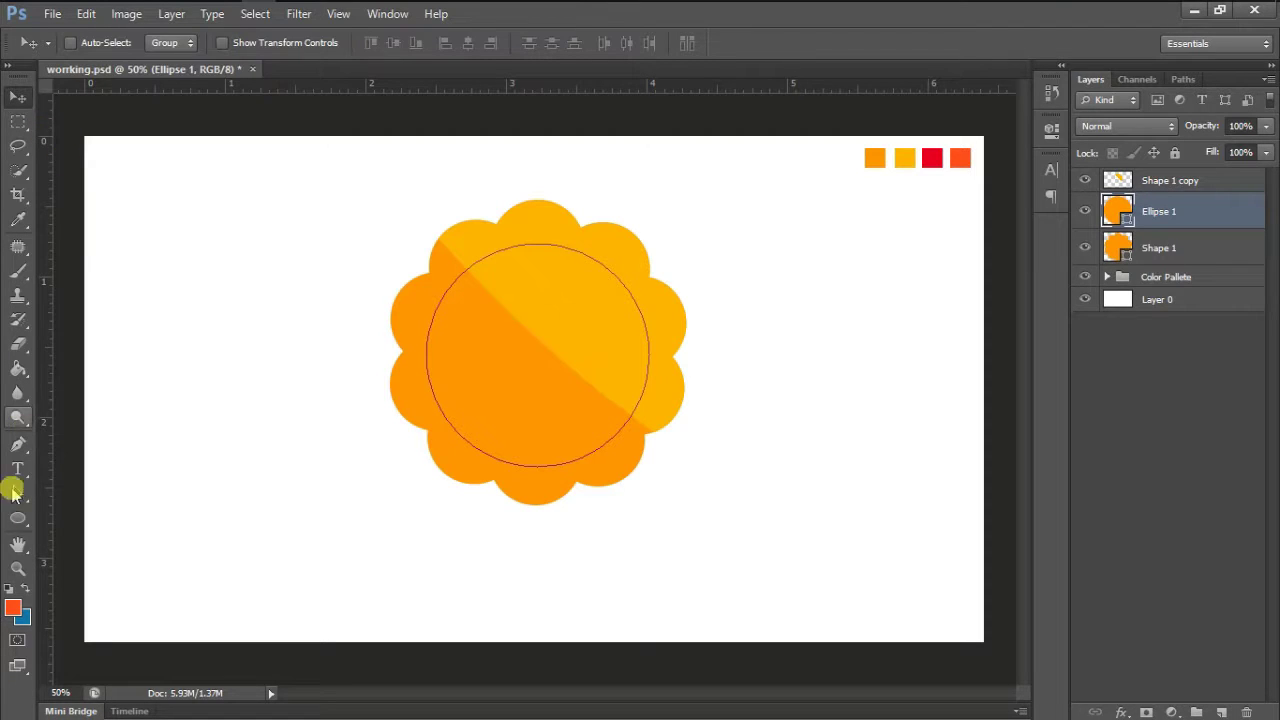
Step: Give Ellipse 1 no fill and a white stroke thinned from 24.35 pt to 6.64 pt
left_click(18, 517)
left_click(172, 43)
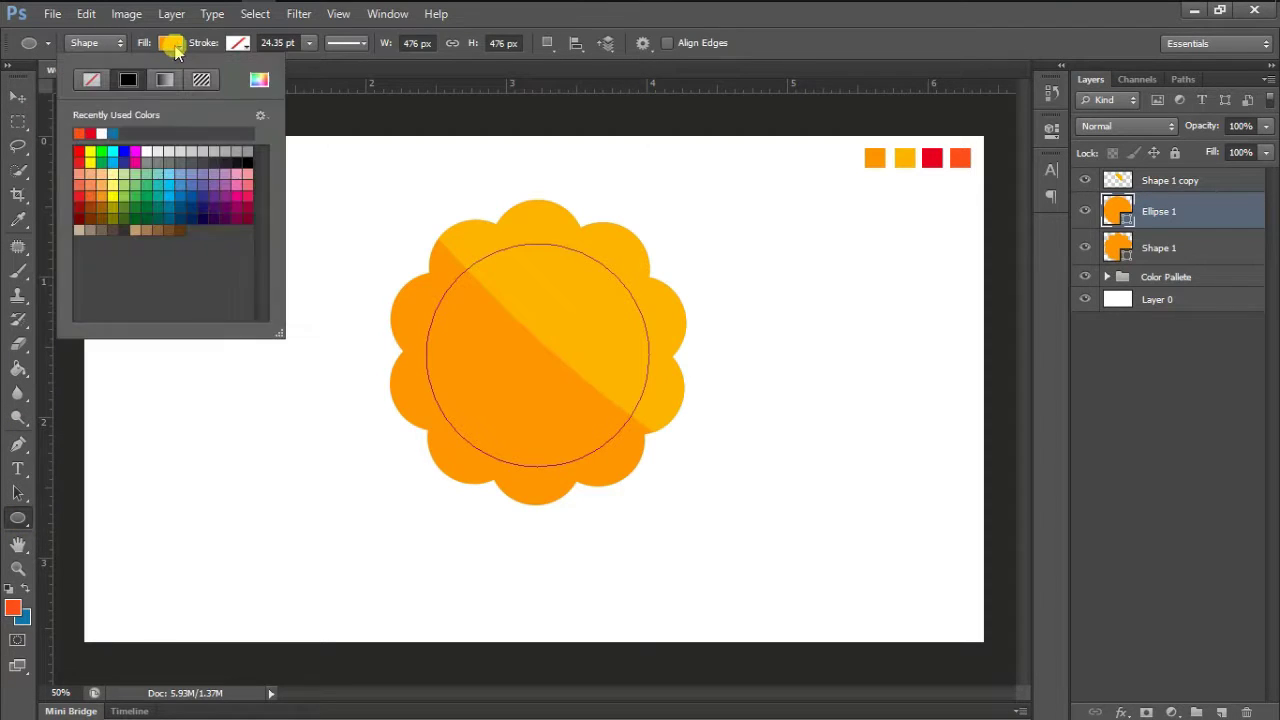
left_click(92, 80)
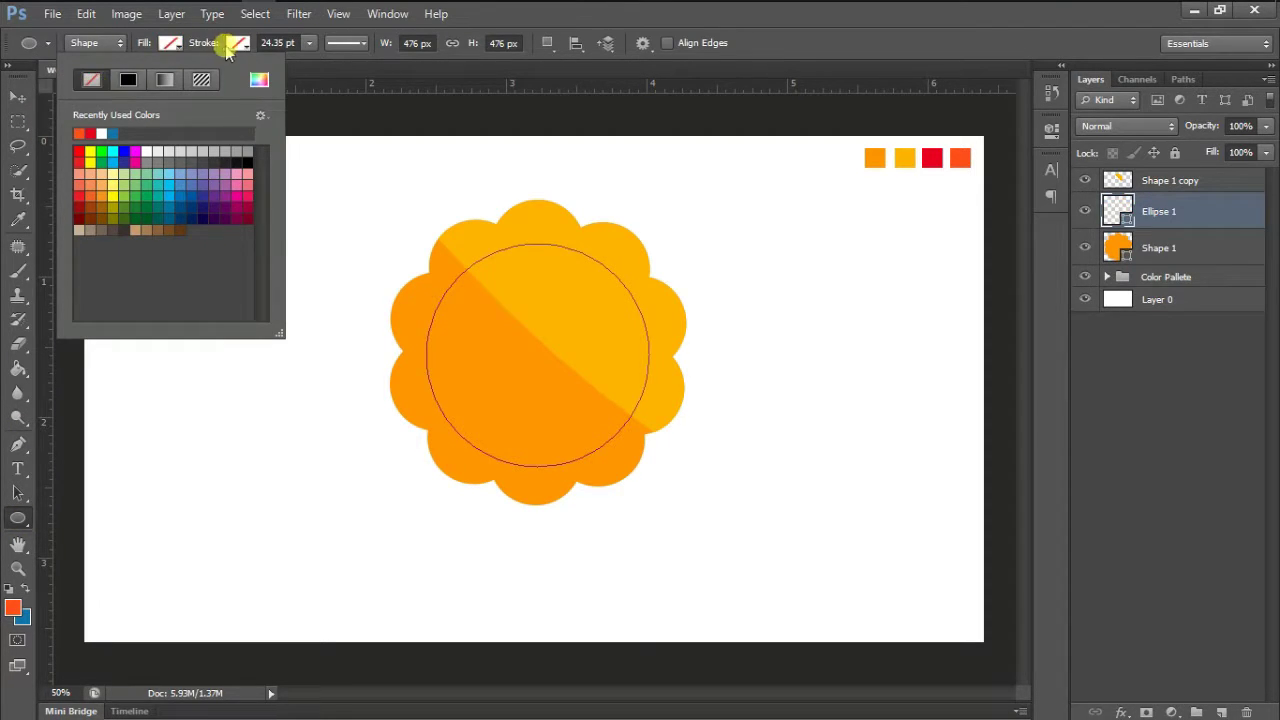
left_click(237, 43)
left_click(172, 131)
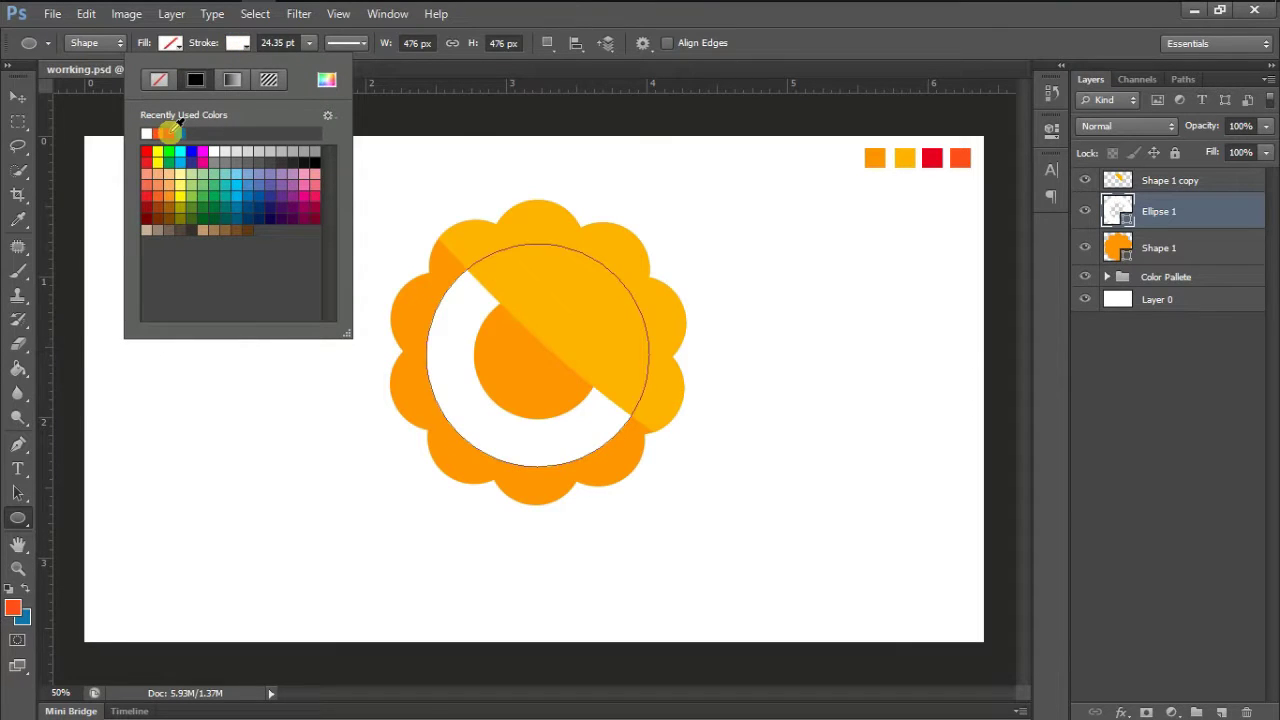
left_click(300, 46)
left_click(309, 43)
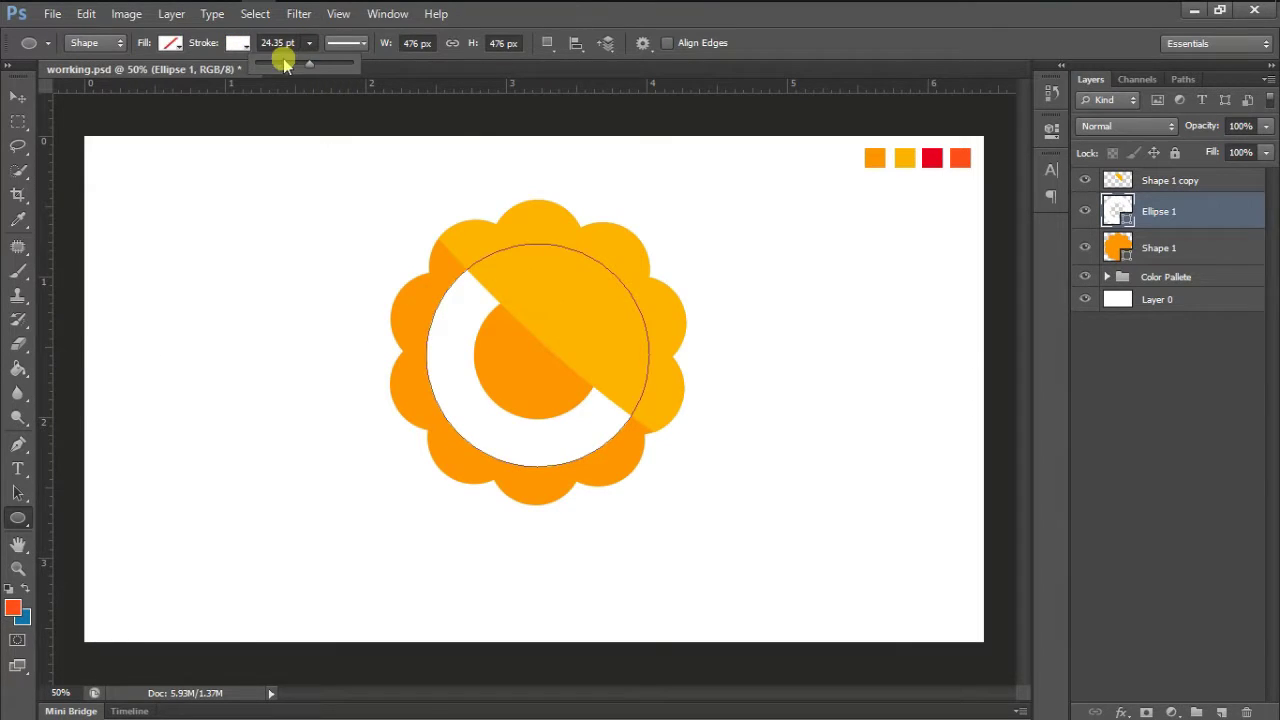
left_click_drag(284, 63, 281, 66)
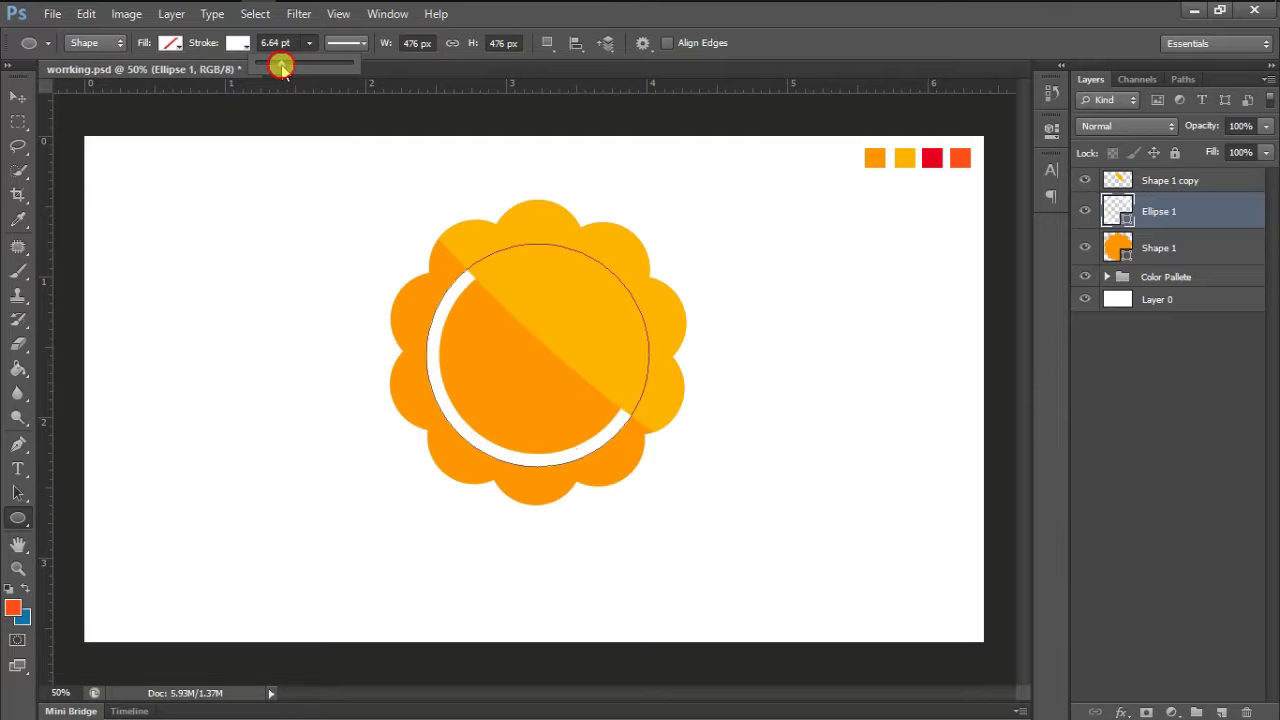
left_click(1108, 376)
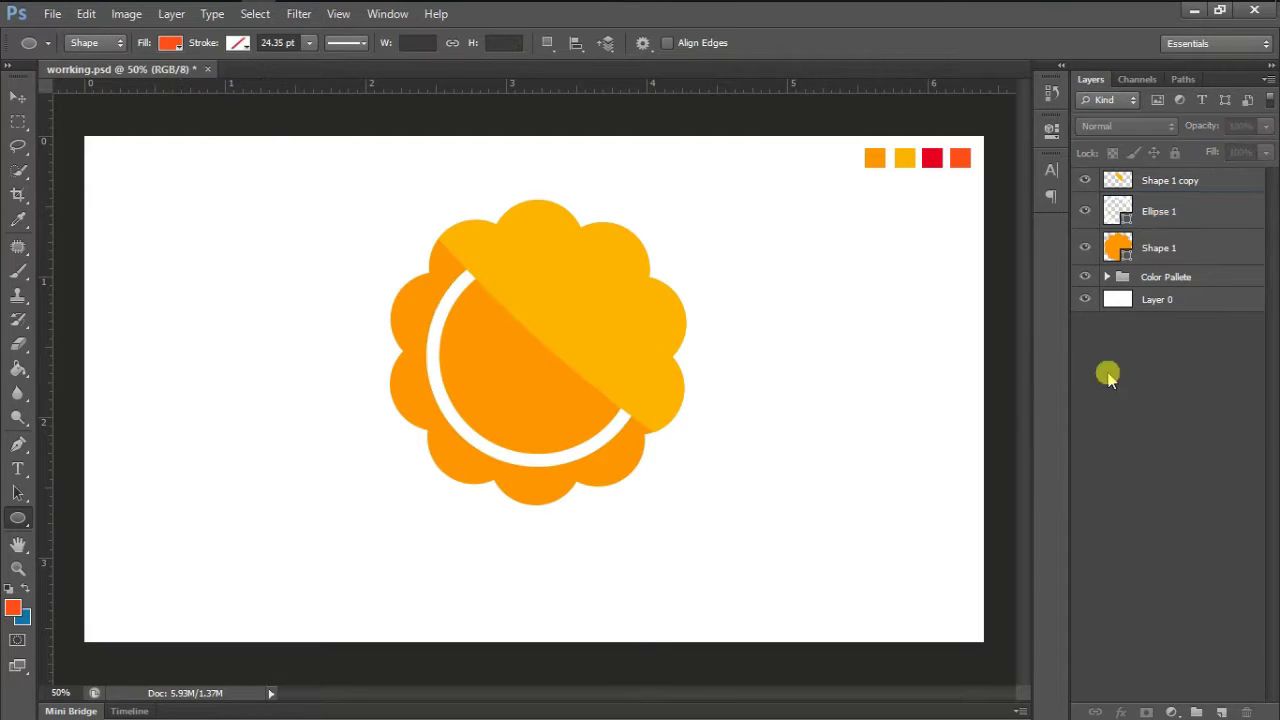
Step: Set the Shape 1 copy layer to Overlay blending with 70% opacity
left_click(1159, 182)
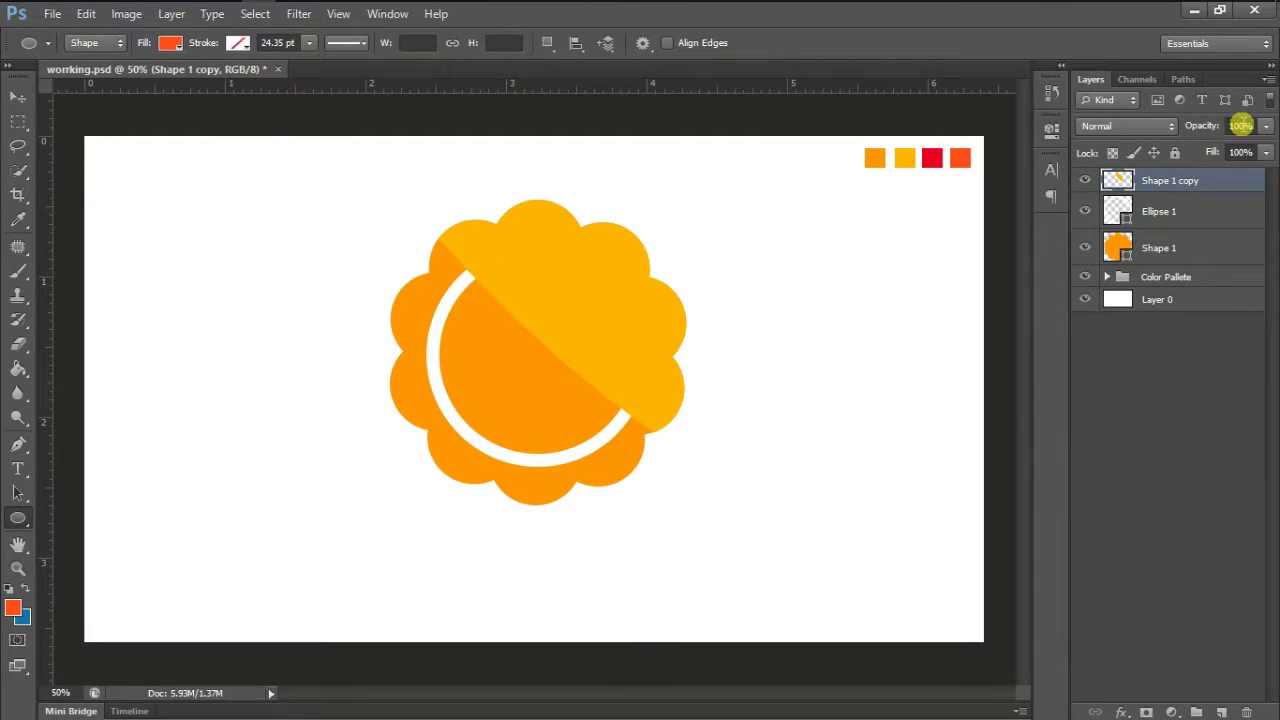
left_click(1165, 126)
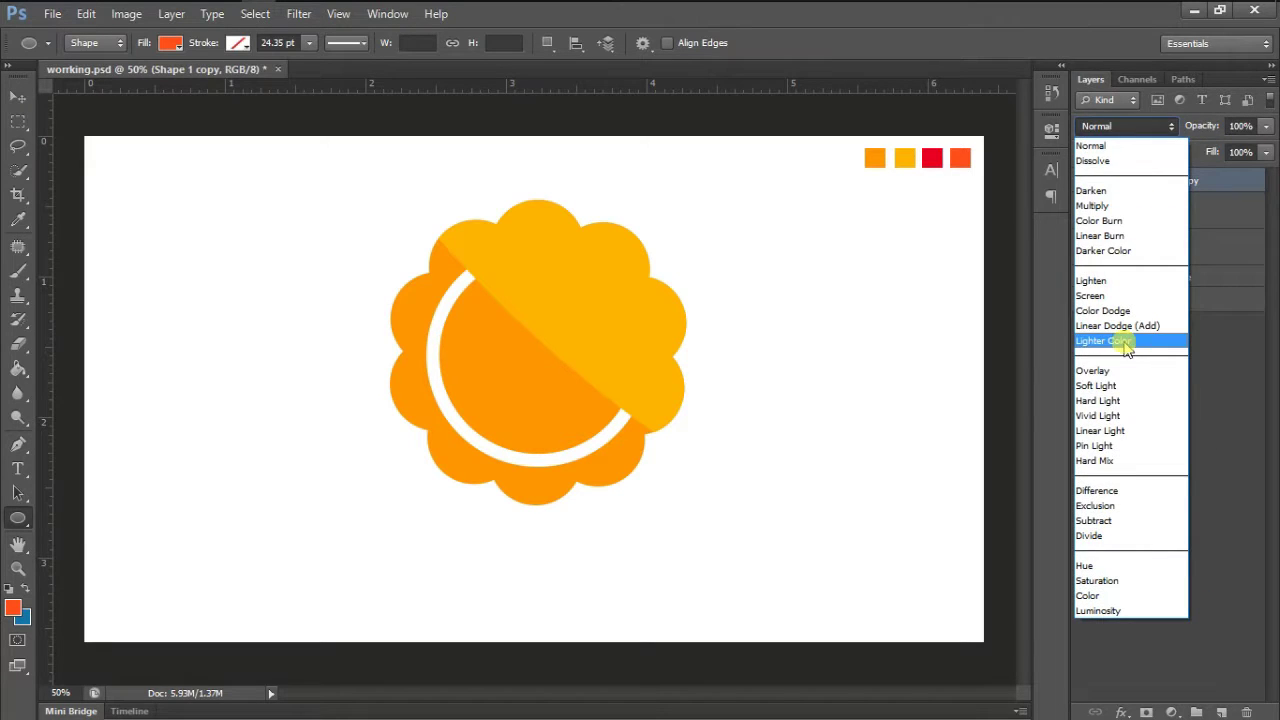
left_click(1126, 375)
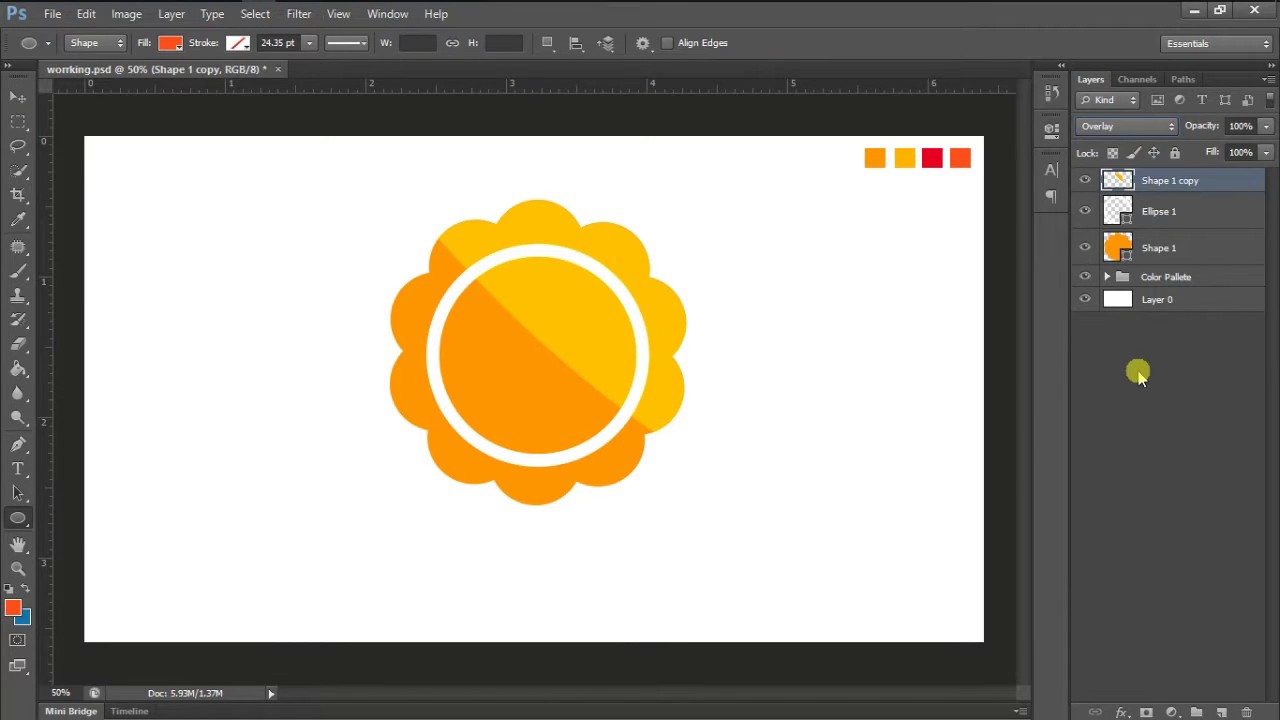
left_click(1138, 374)
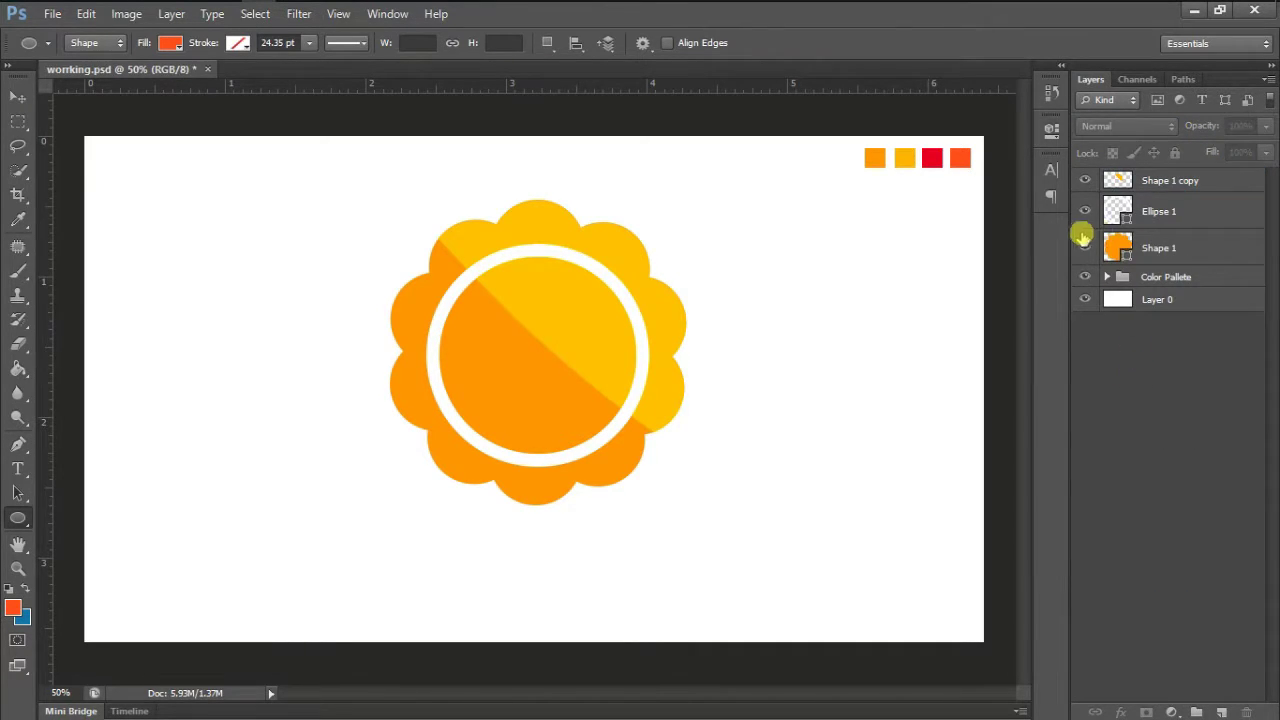
left_click(1178, 182)
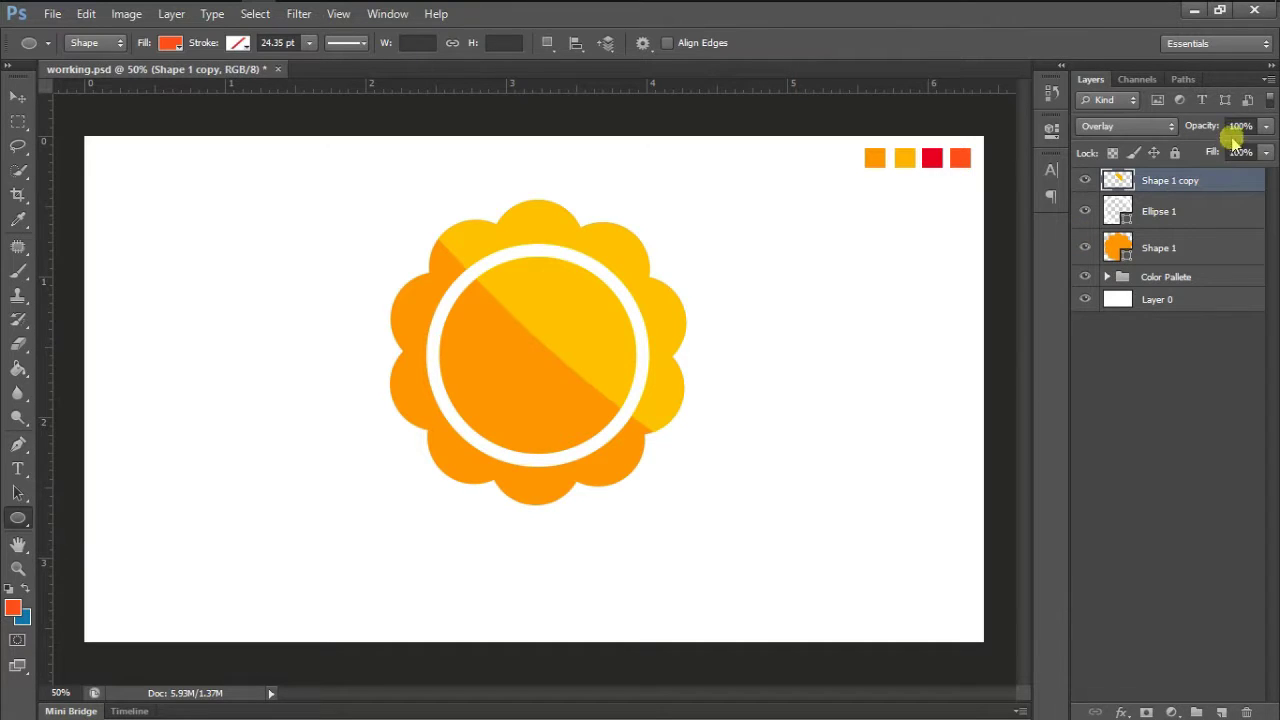
type("30")
key("Return")
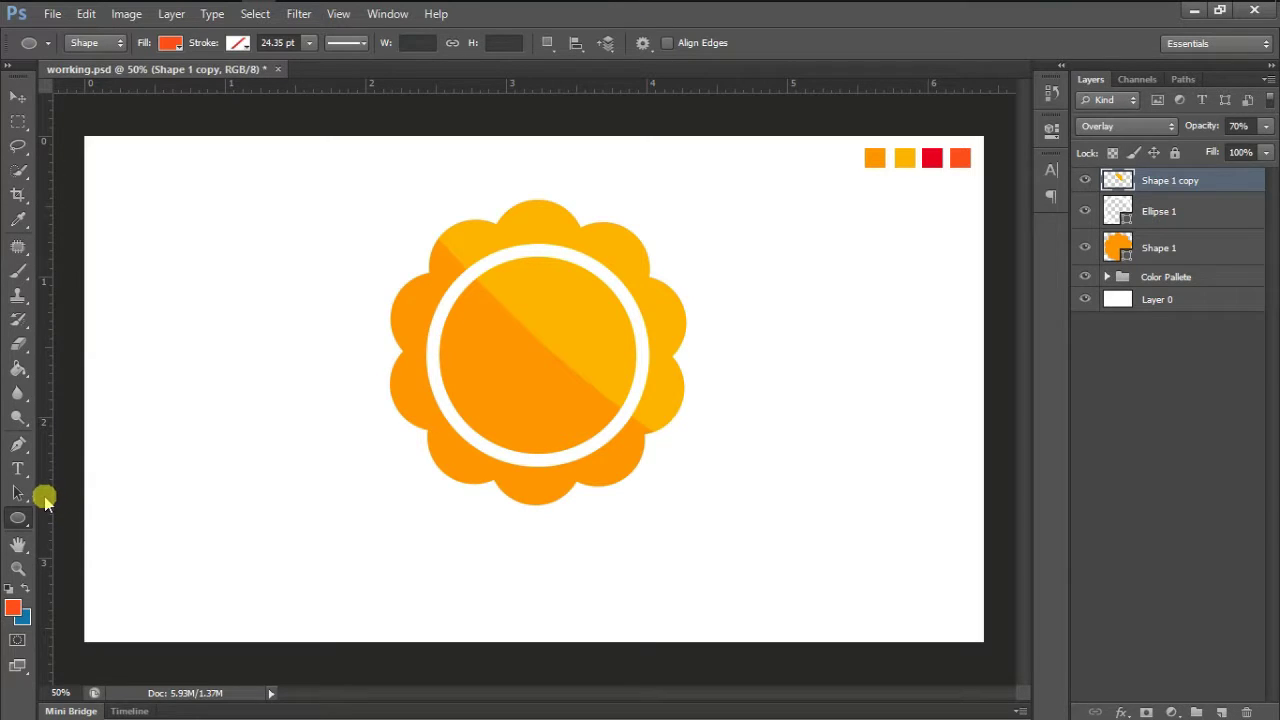
Step: Add three vertical guides left of the flower and start the ribbon's Pen path
left_click_drag(42, 497, 170, 506)
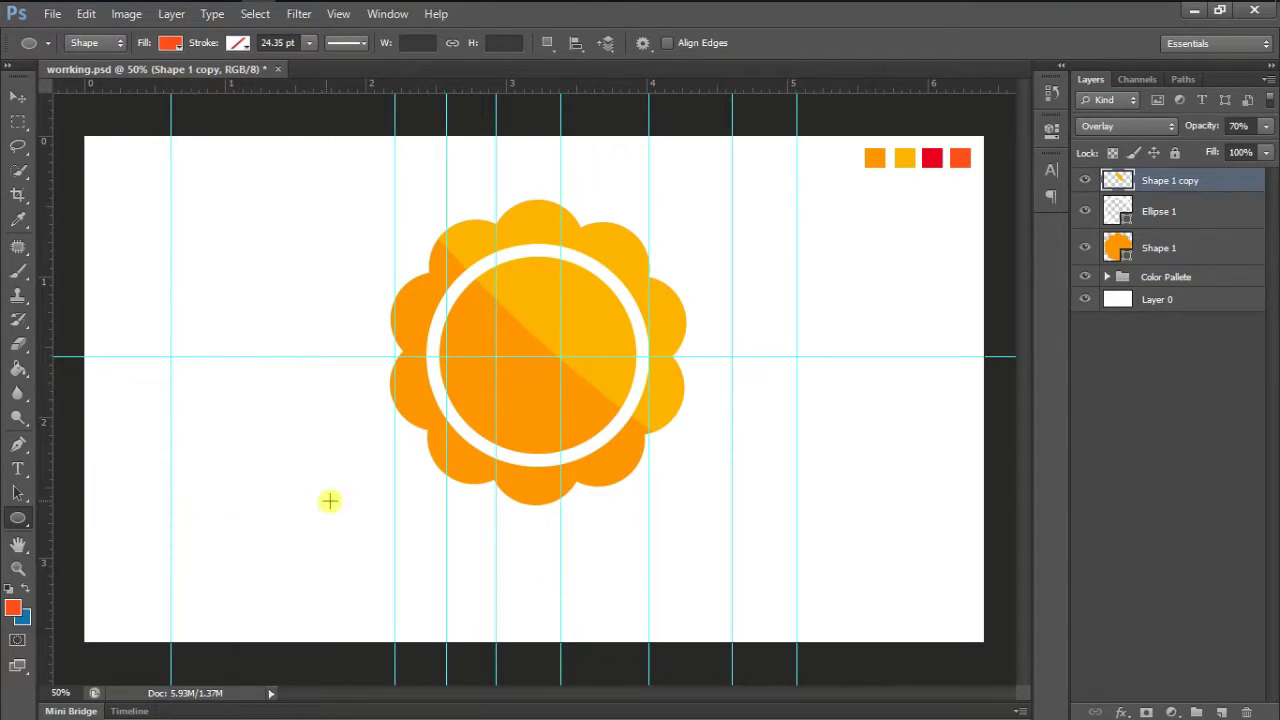
left_click_drag(42, 508, 286, 481)
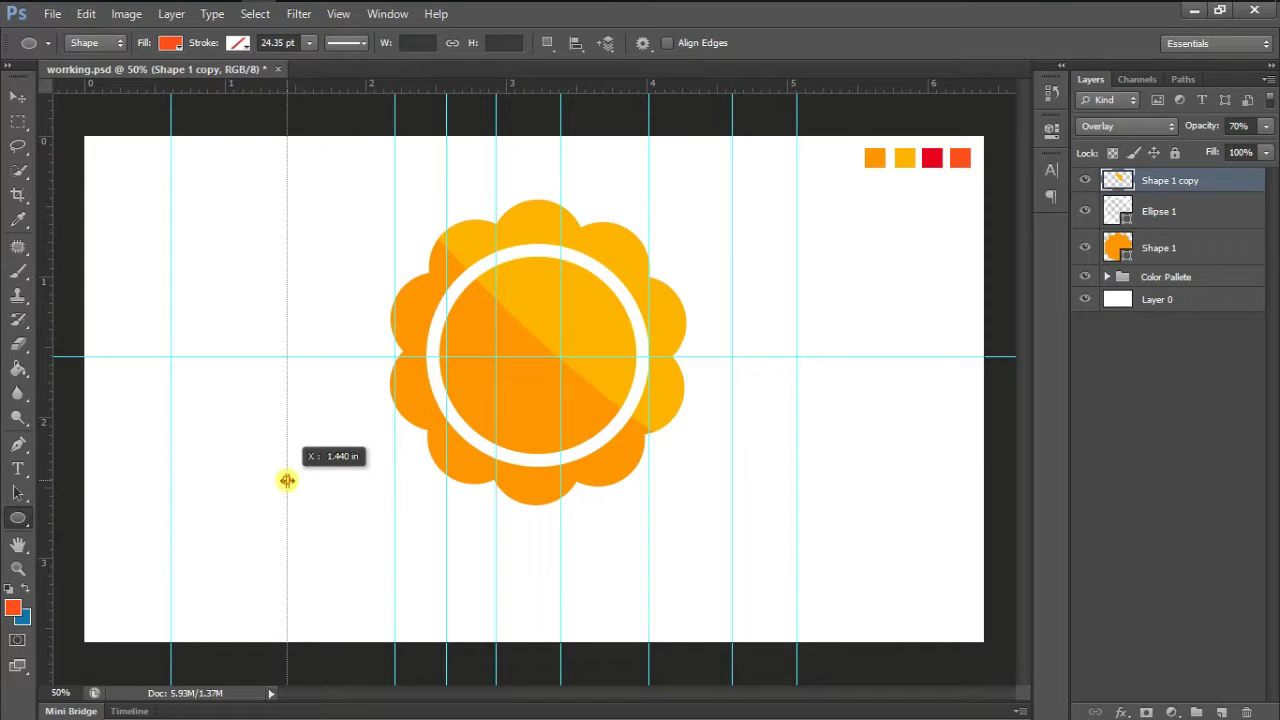
left_click_drag(50, 527, 229, 521)
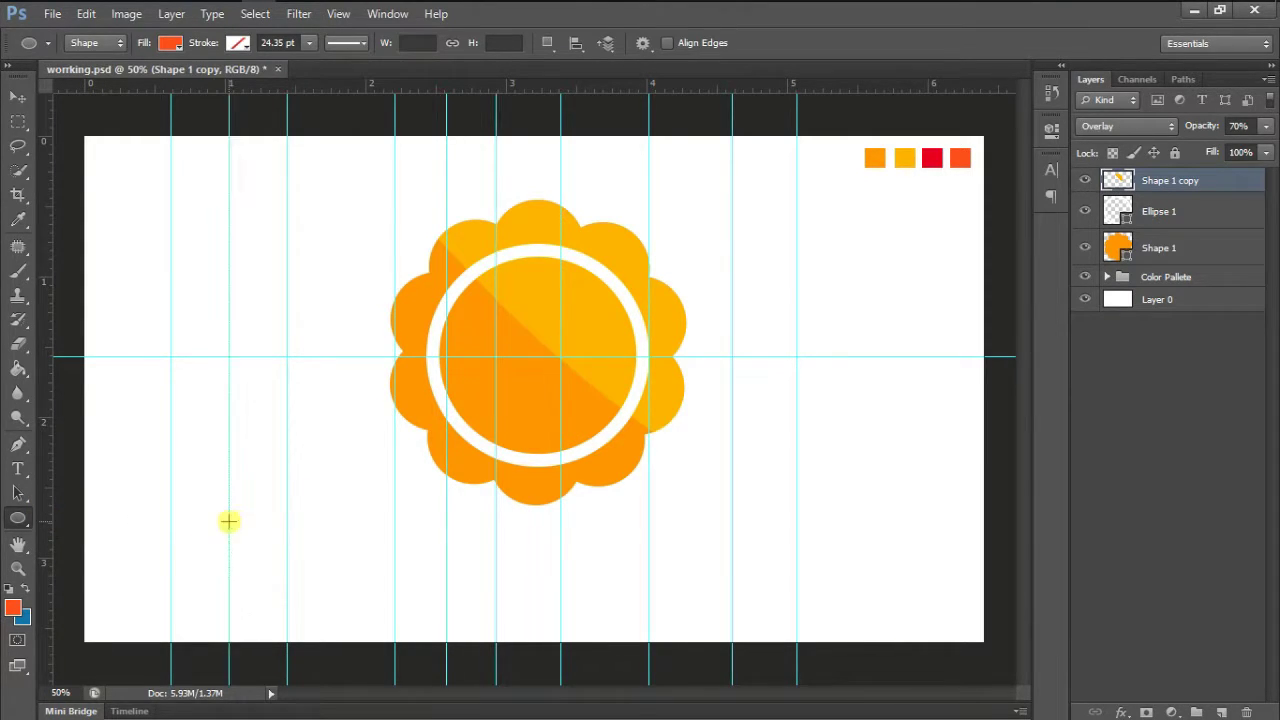
key("p")
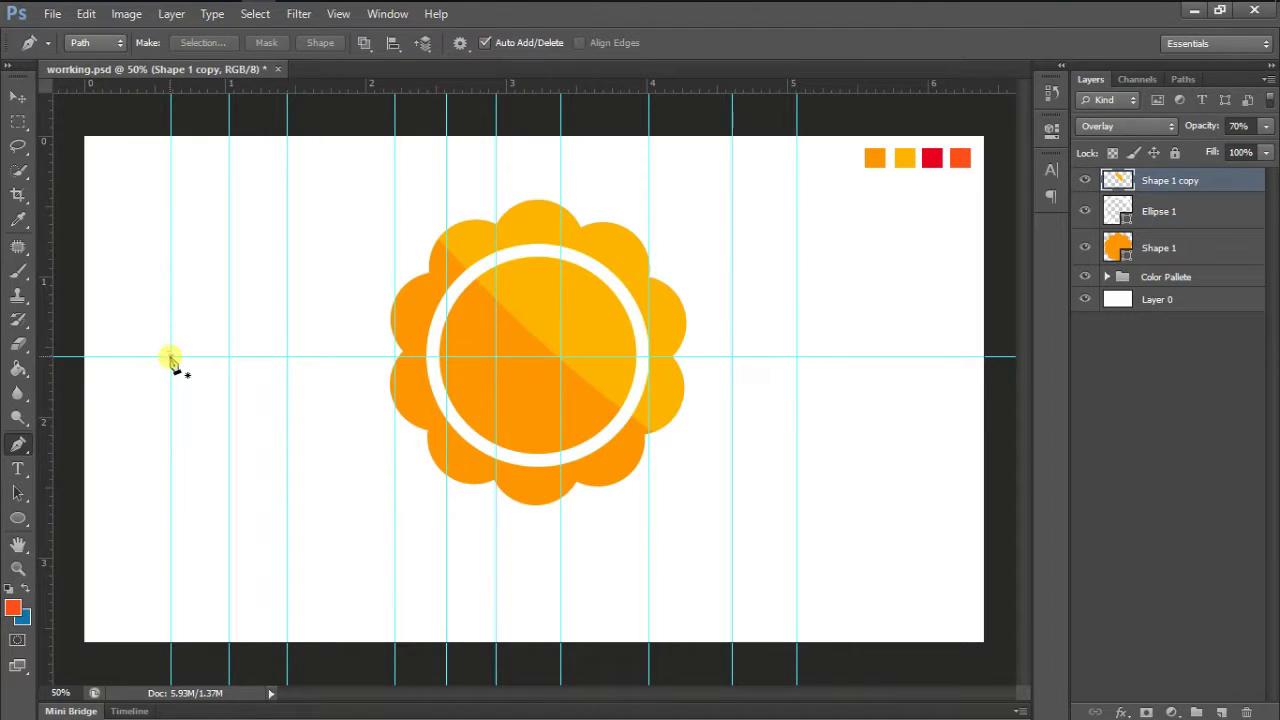
left_click(170, 357)
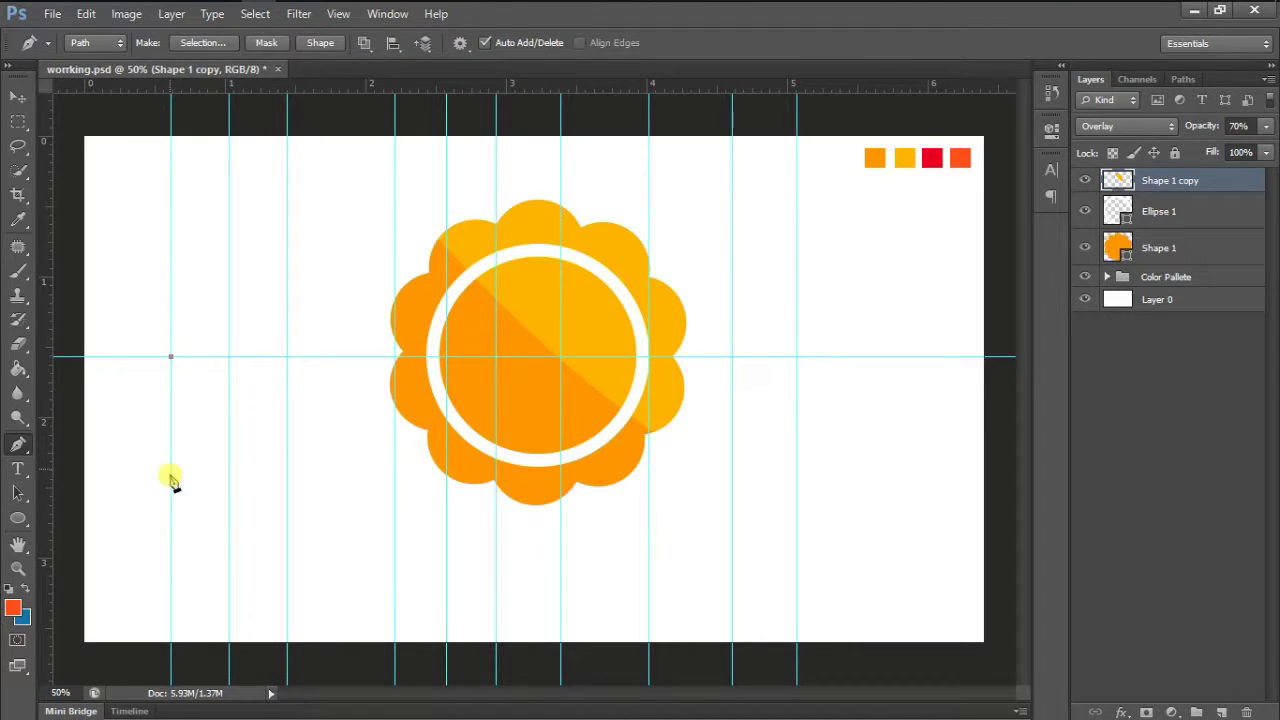
left_click(171, 526)
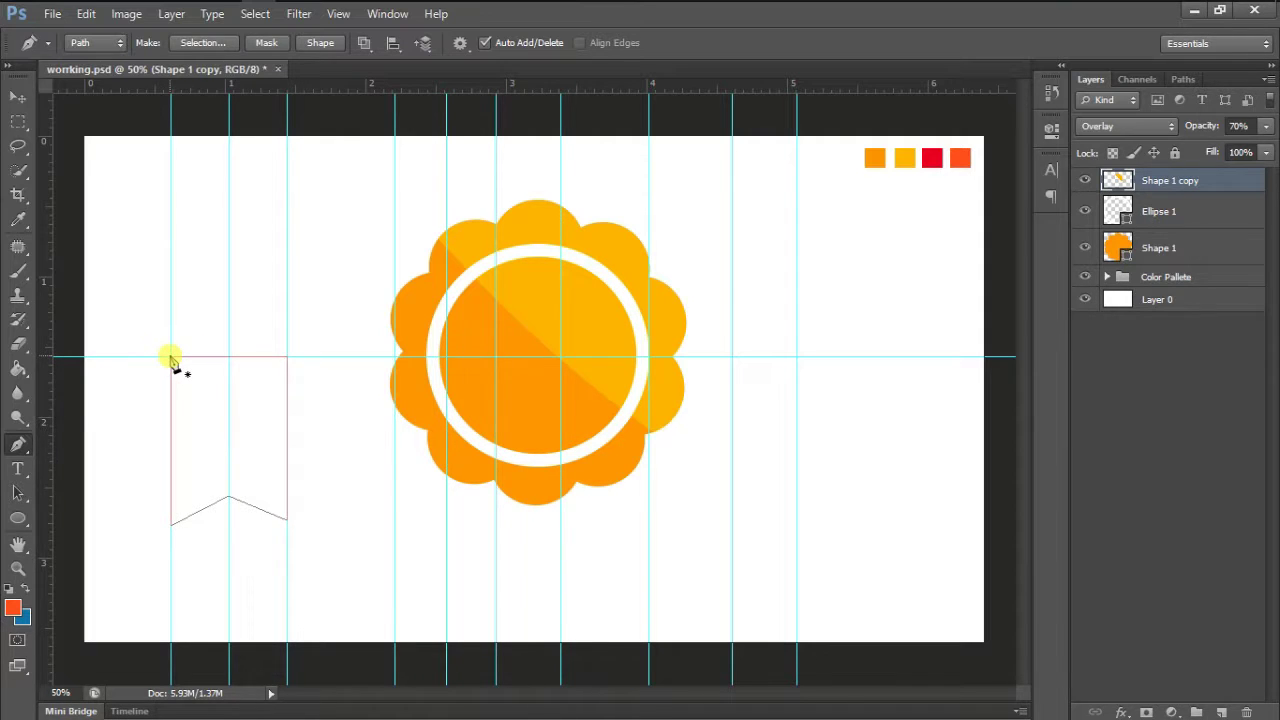
Step: Convert the ribbon path into a selection and add a new empty Layer 1
left_click(203, 42)
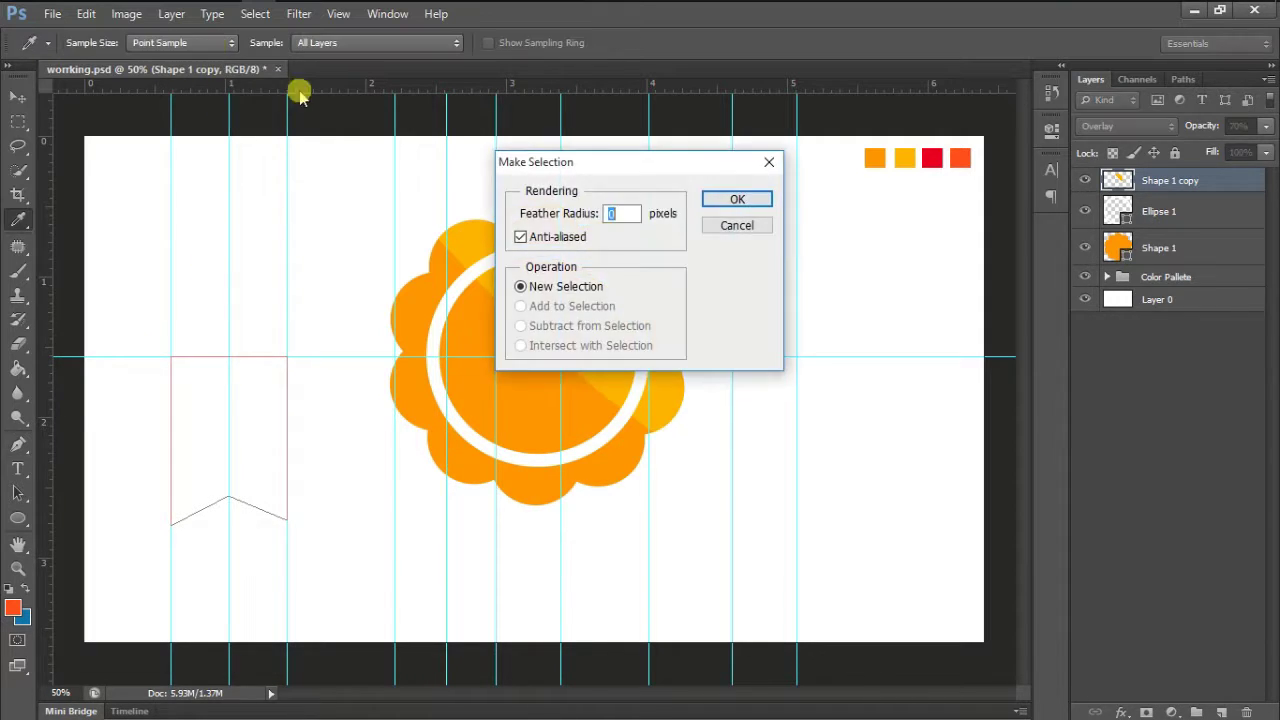
left_click(735, 200)
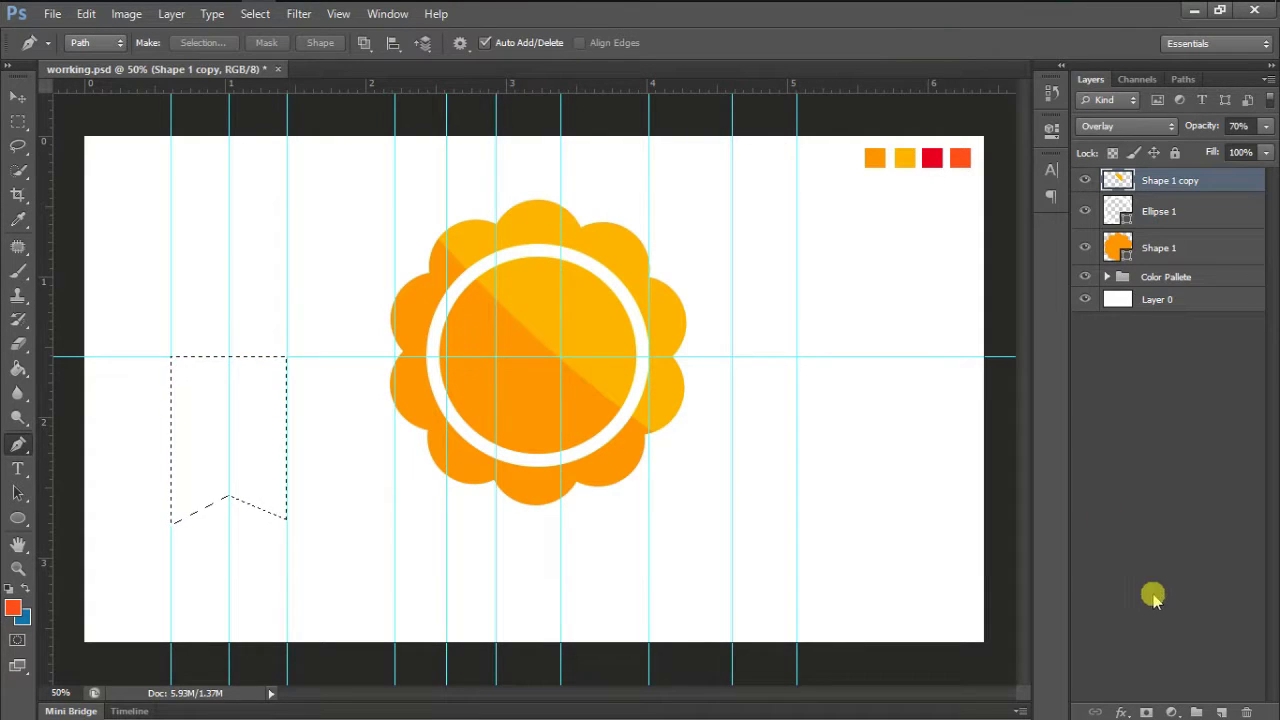
left_click(1224, 710)
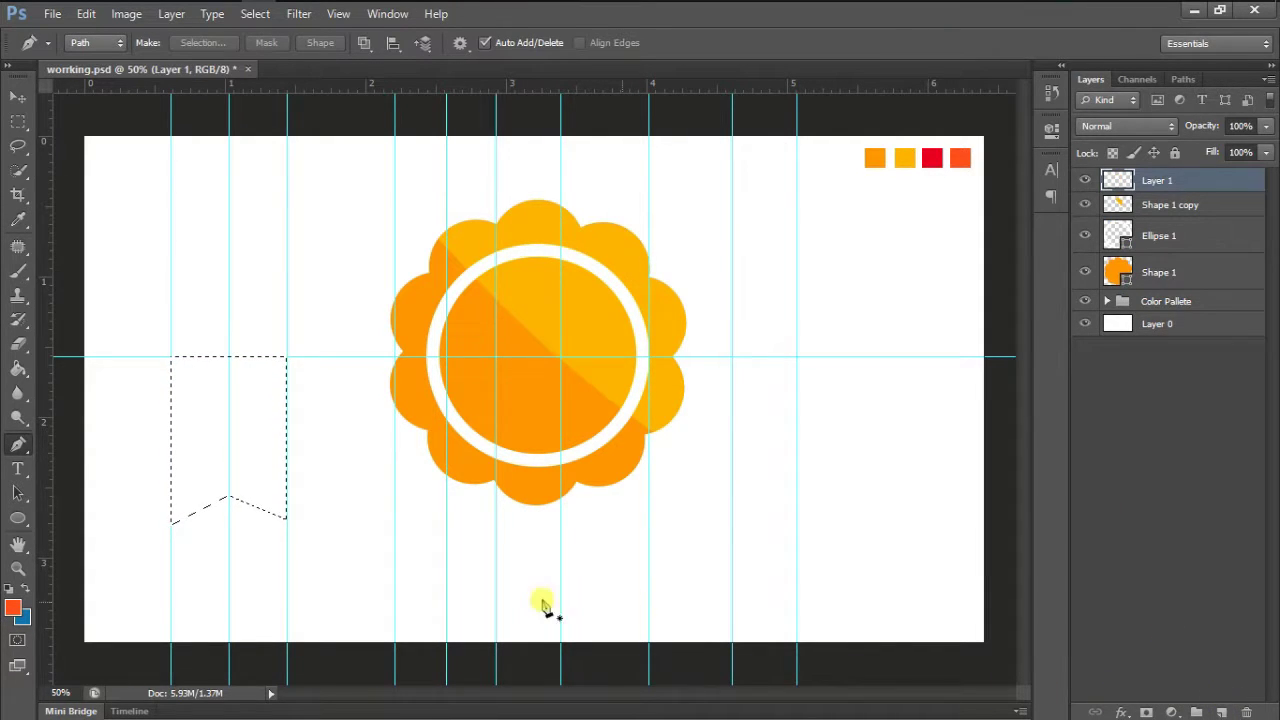
Step: Fill the ribbon selection with the palette red e9001e using the Paint Bucket
left_click(19, 368)
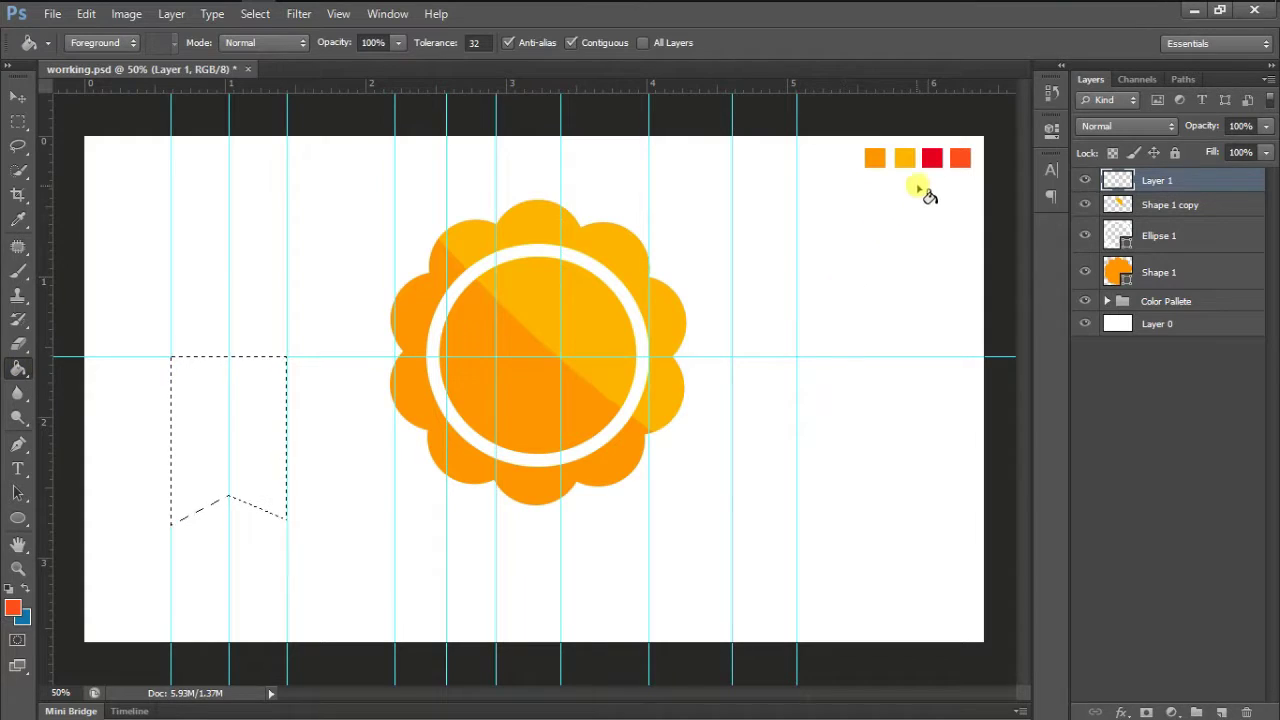
left_click(12, 607)
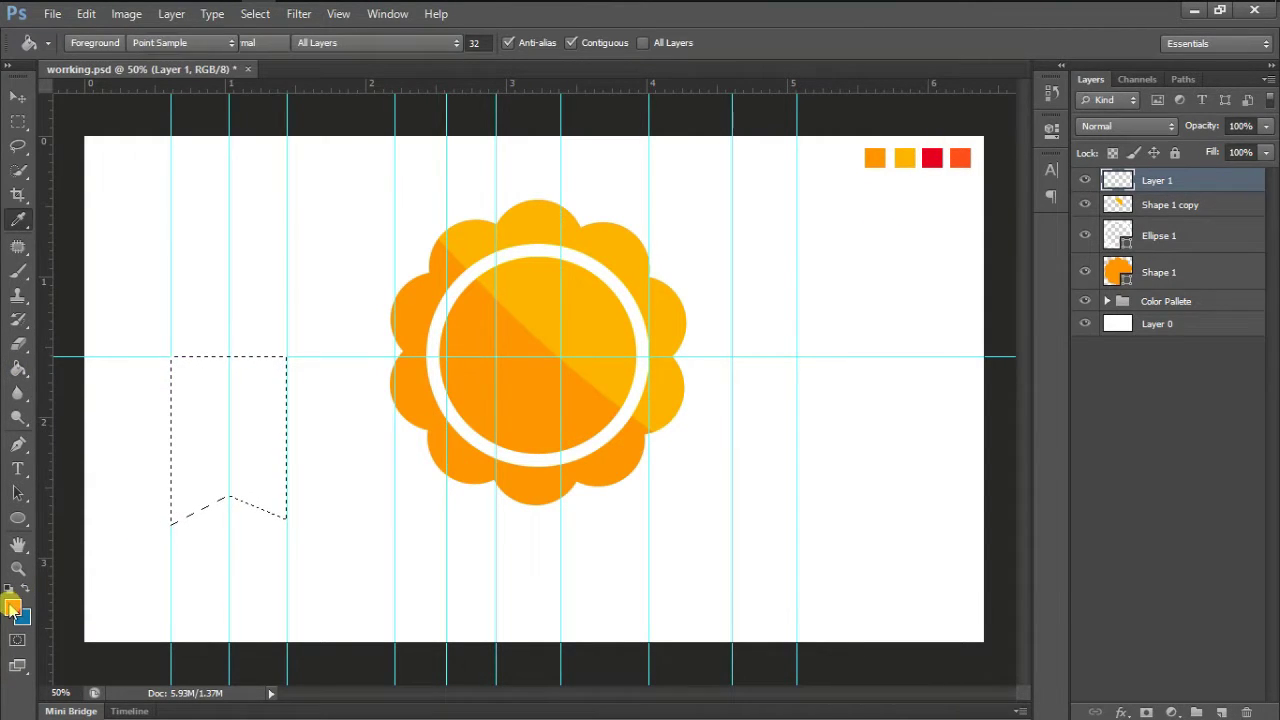
left_click(932, 157)
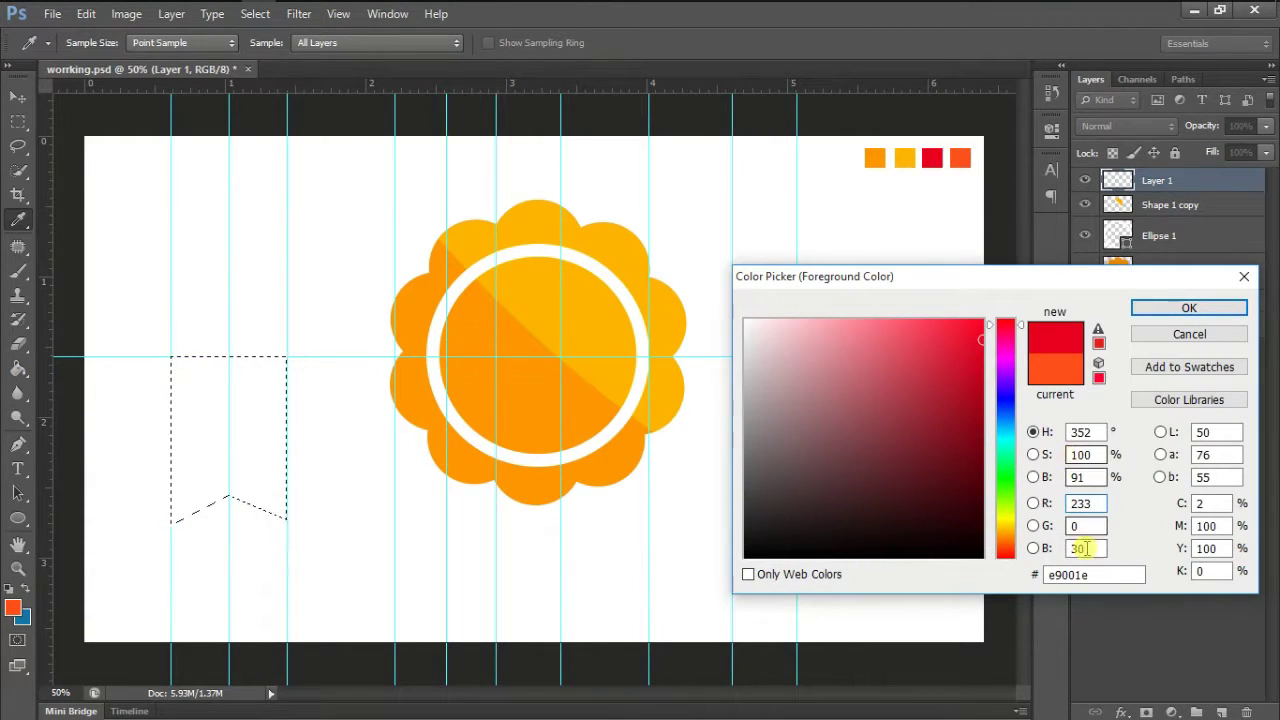
left_click(1150, 307)
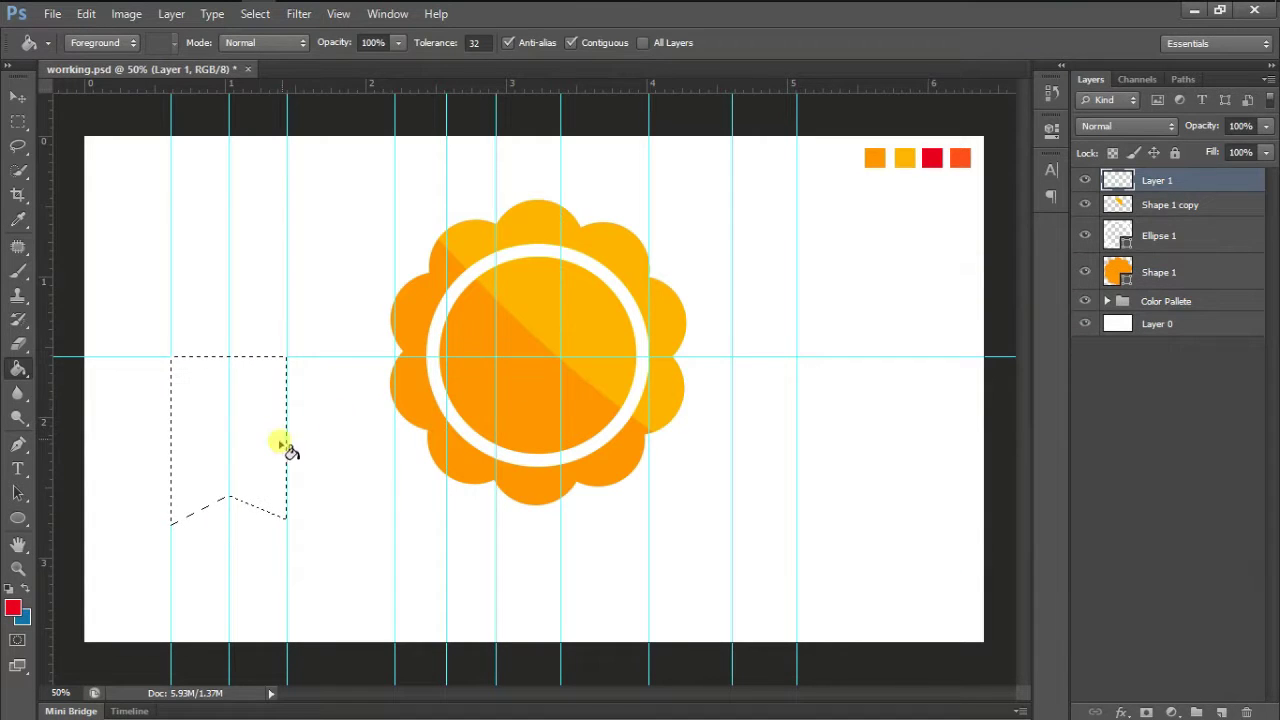
left_click(250, 450)
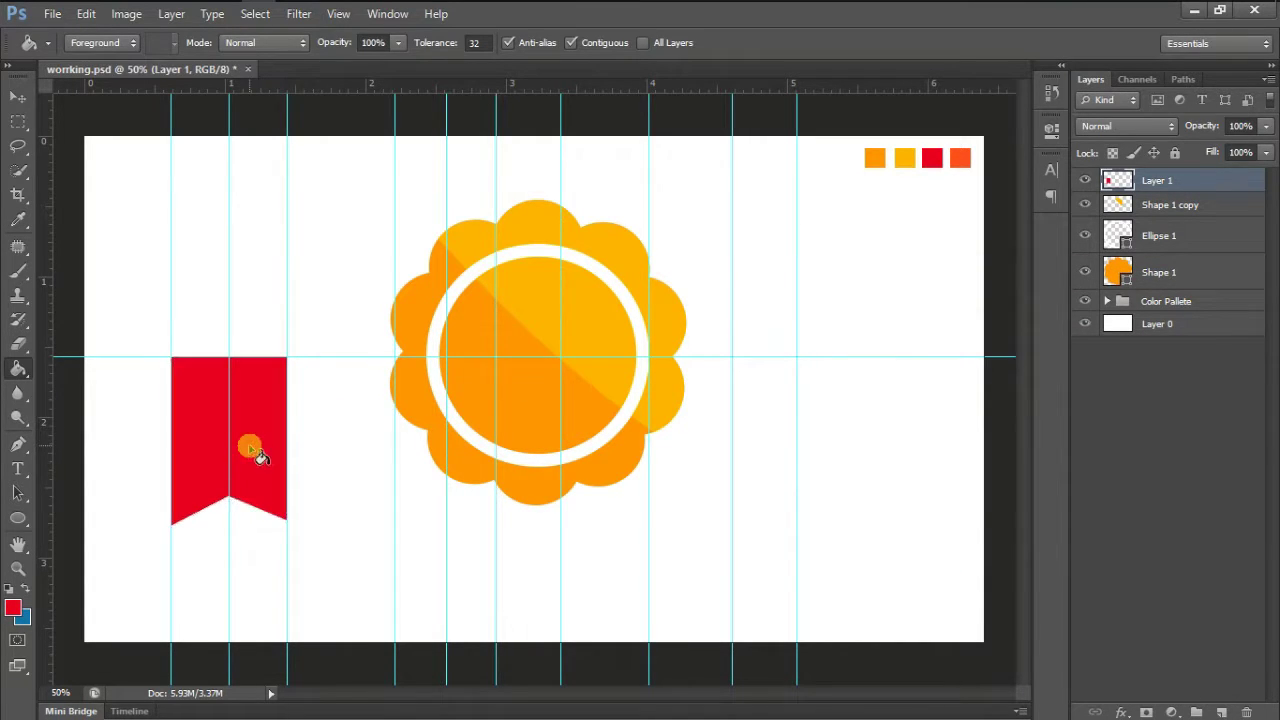
Step: Duplicate Layer 1 as Layer 1 copy and load the ribbon's pixels as a selection
right_click(1186, 180)
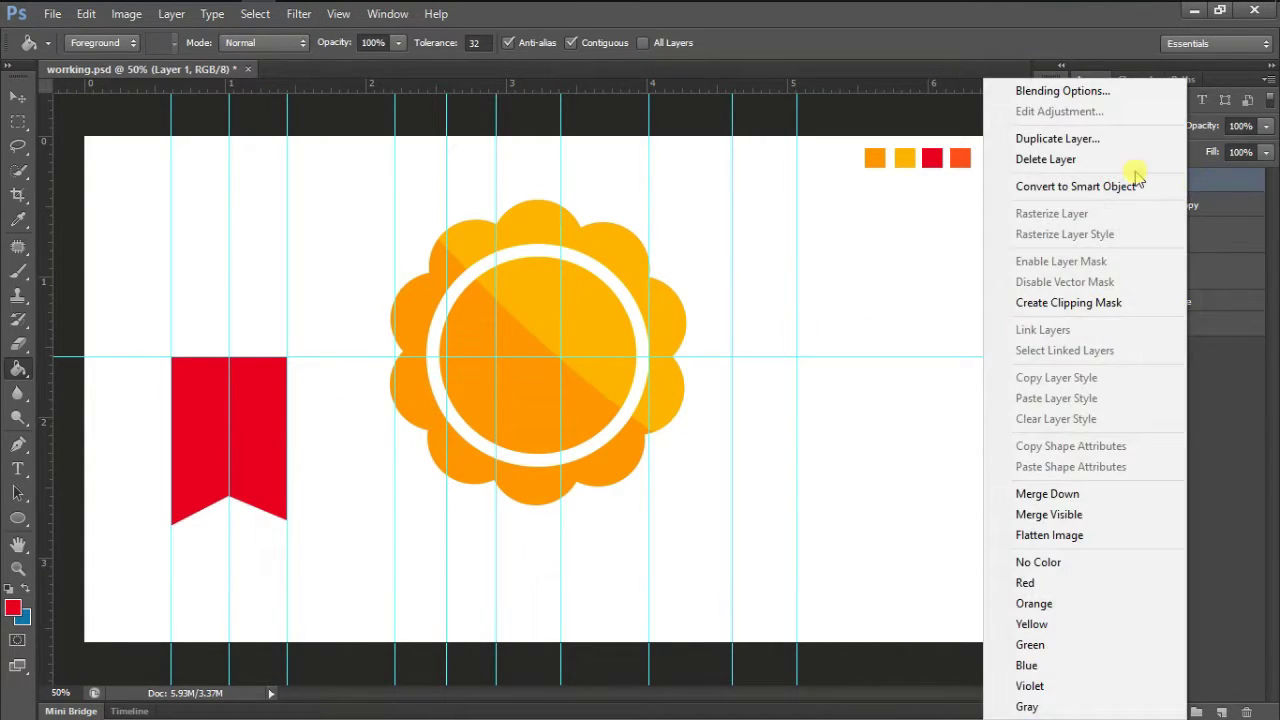
left_click(1096, 138)
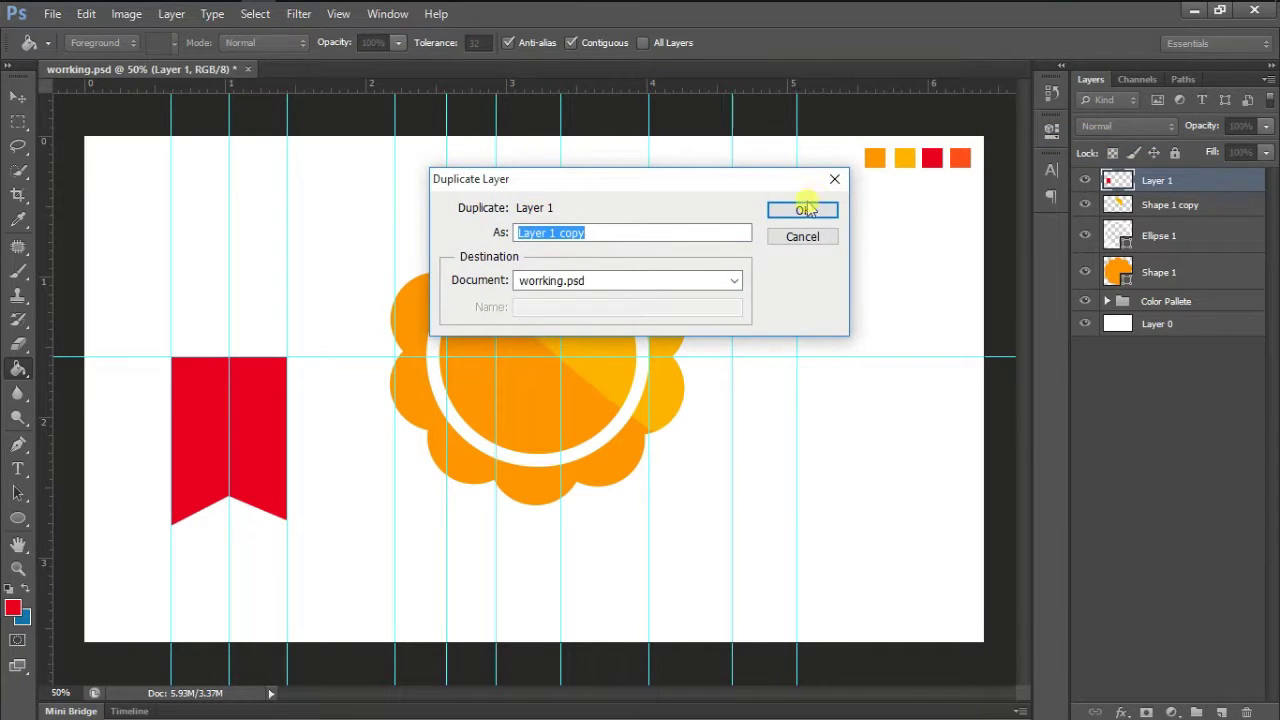
left_click(806, 210)
right_click(1118, 180)
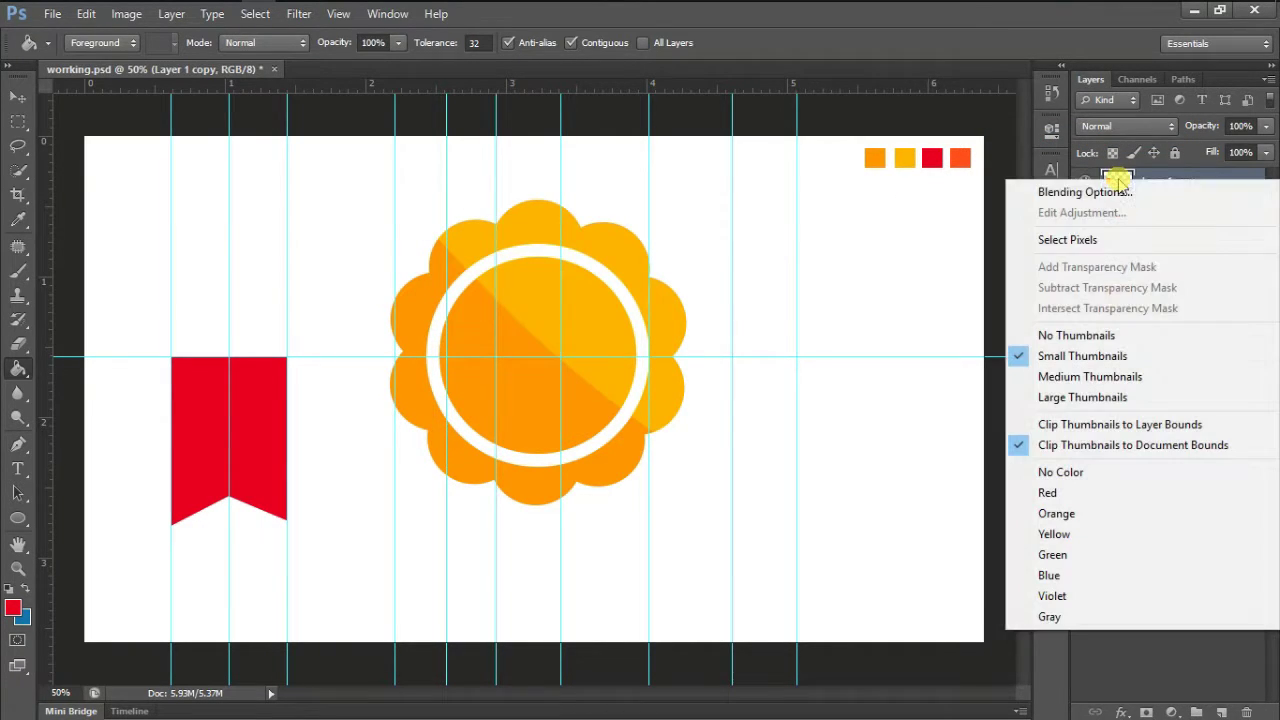
left_click(1086, 239)
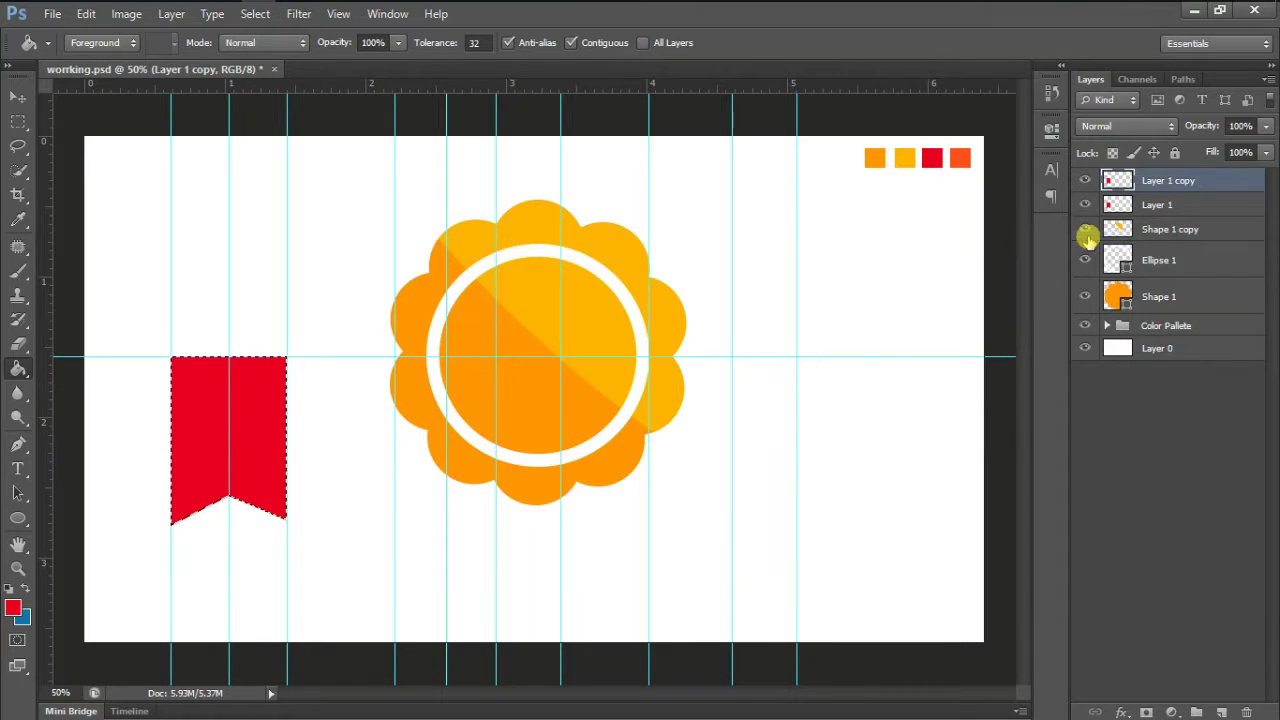
Step: Refill the copied ribbon with the orange palette swatch using the Paint Bucket
left_click(13, 607)
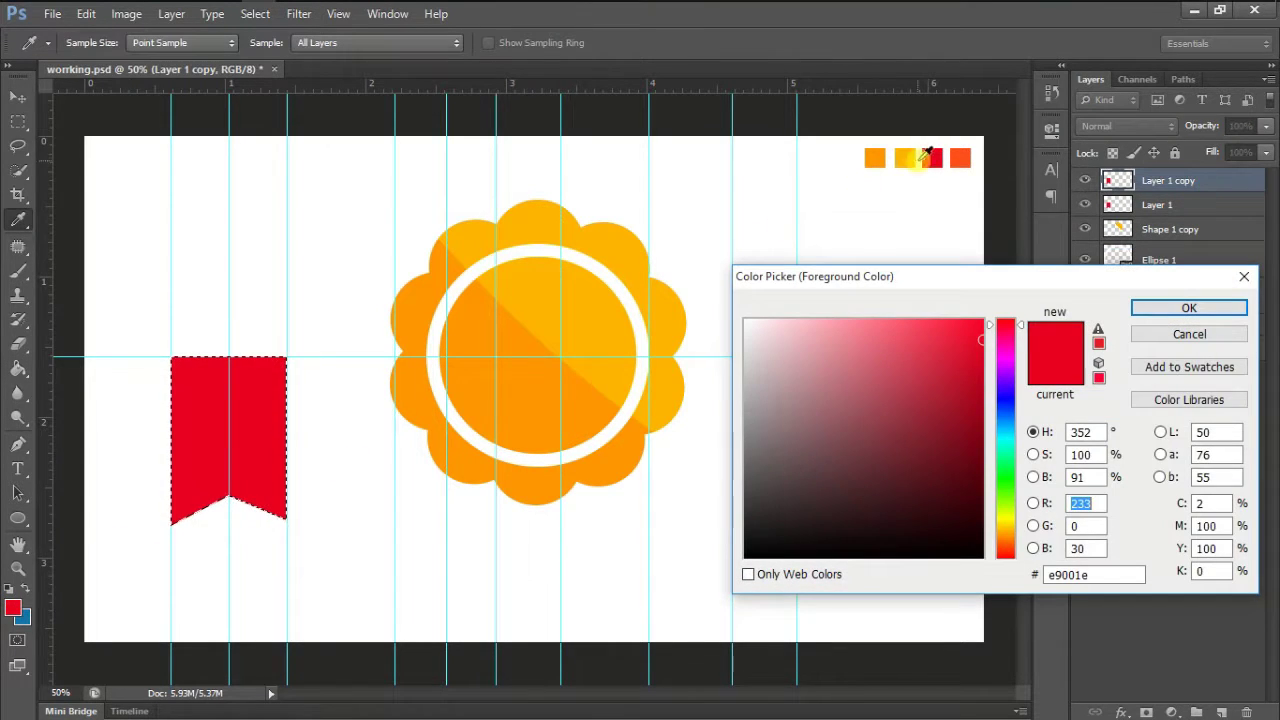
left_click(960, 157)
left_click(1150, 307)
key("g")
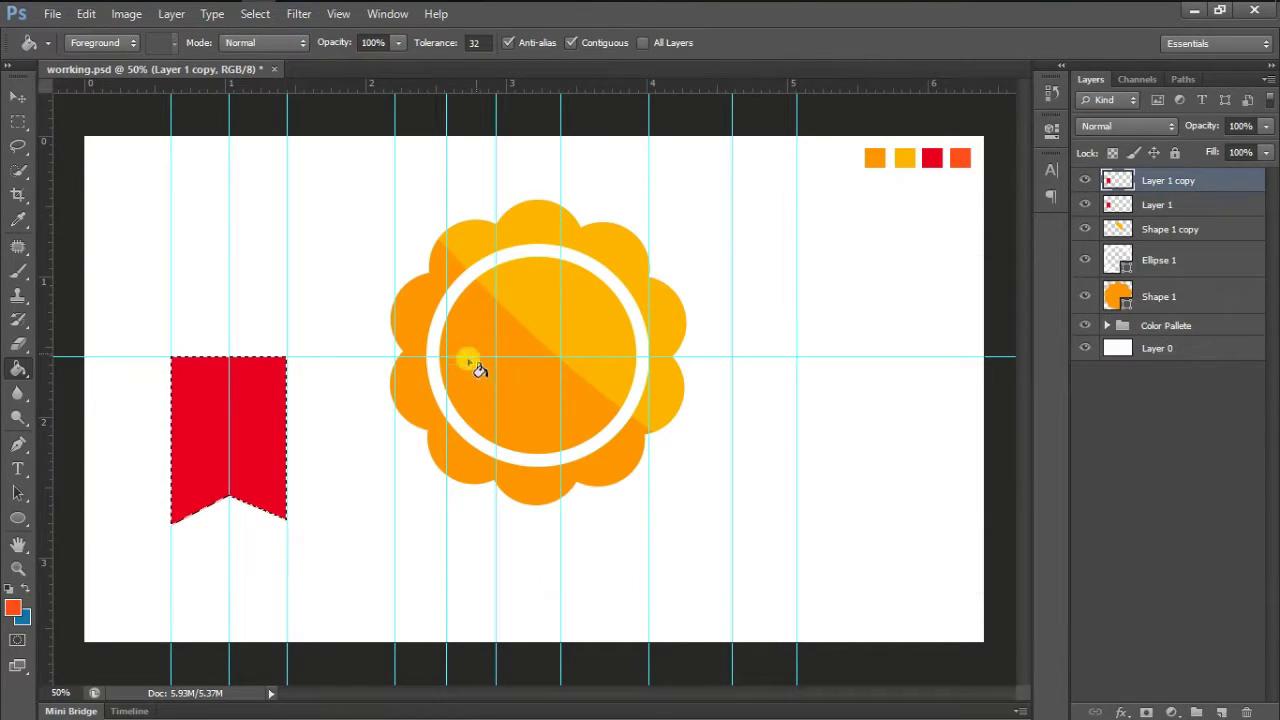
left_click(273, 430)
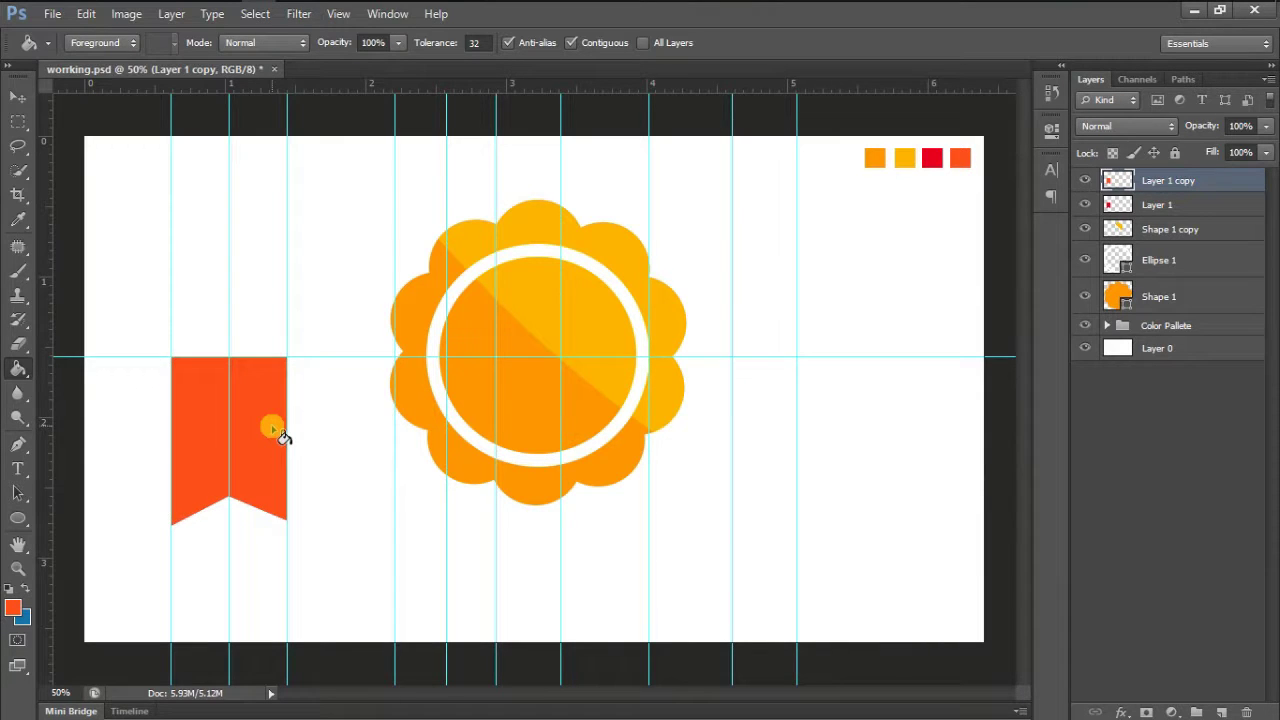
left_click(18, 121)
Step: Delete the ribbon's left orange half to reveal red underneath, deselect, and hide the guides
left_click_drag(107, 227, 229, 588)
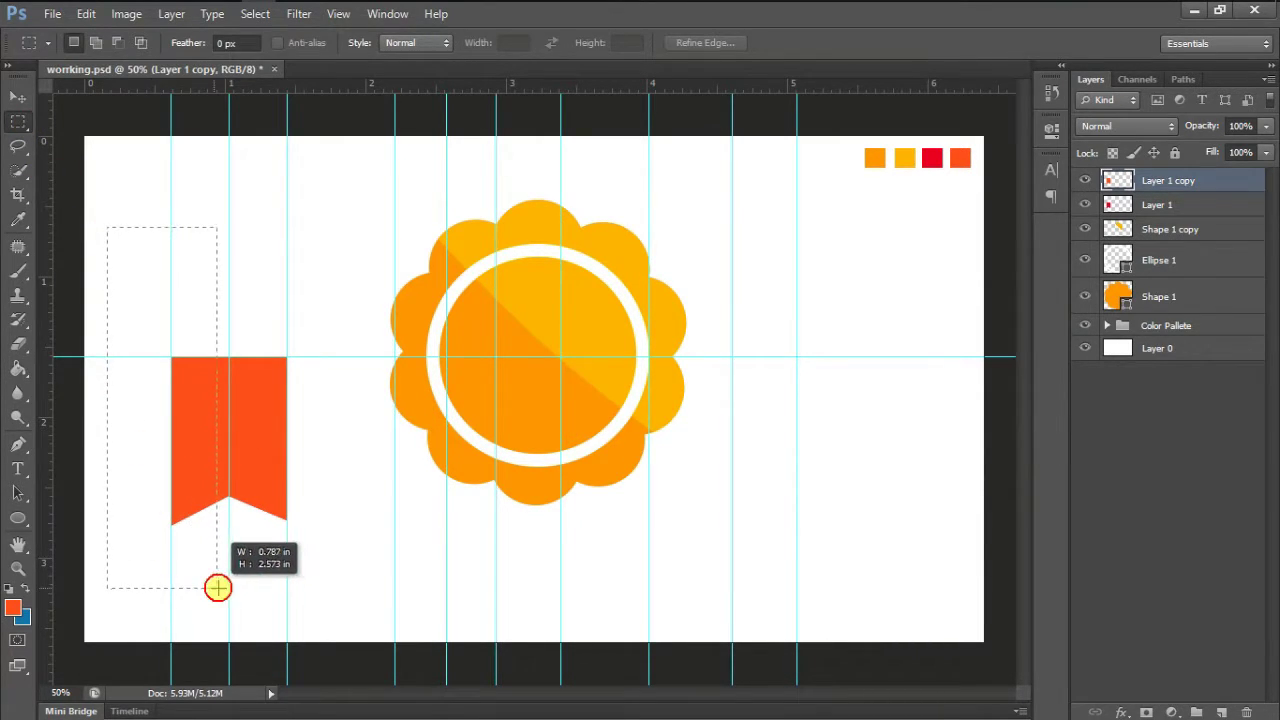
key("Delete")
key("ctrl+d")
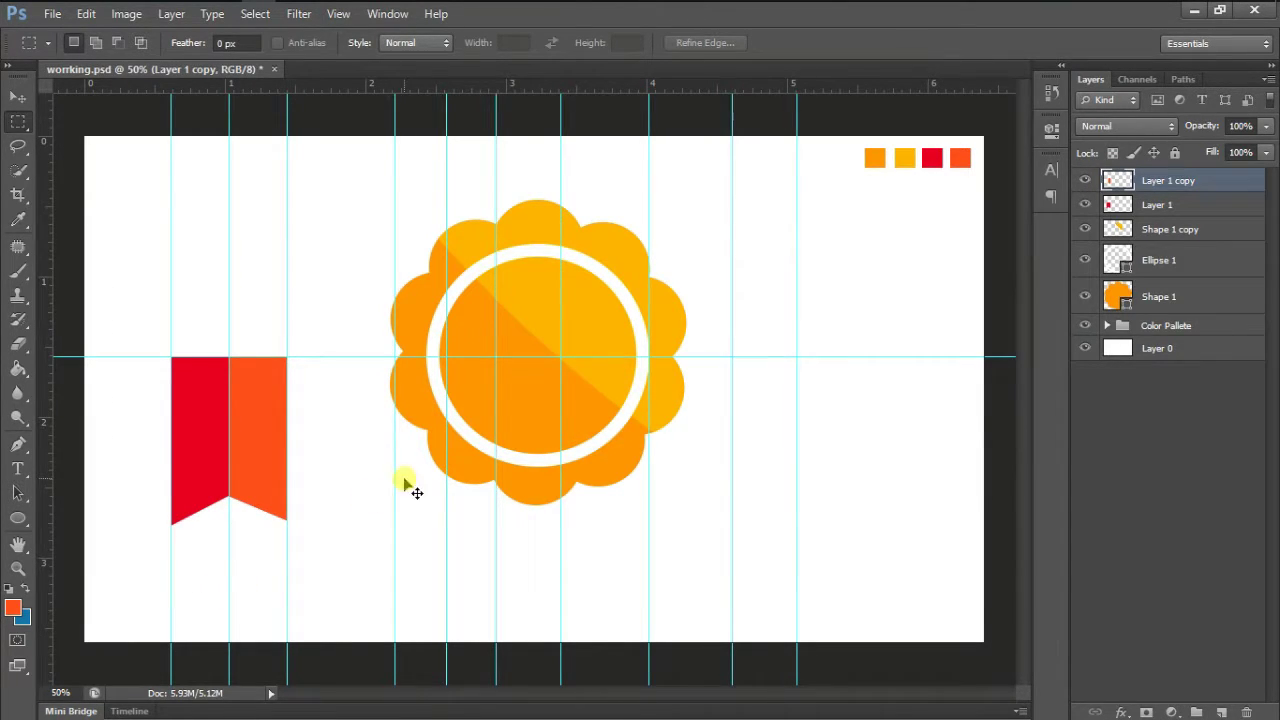
key("ctrl+semicolon")
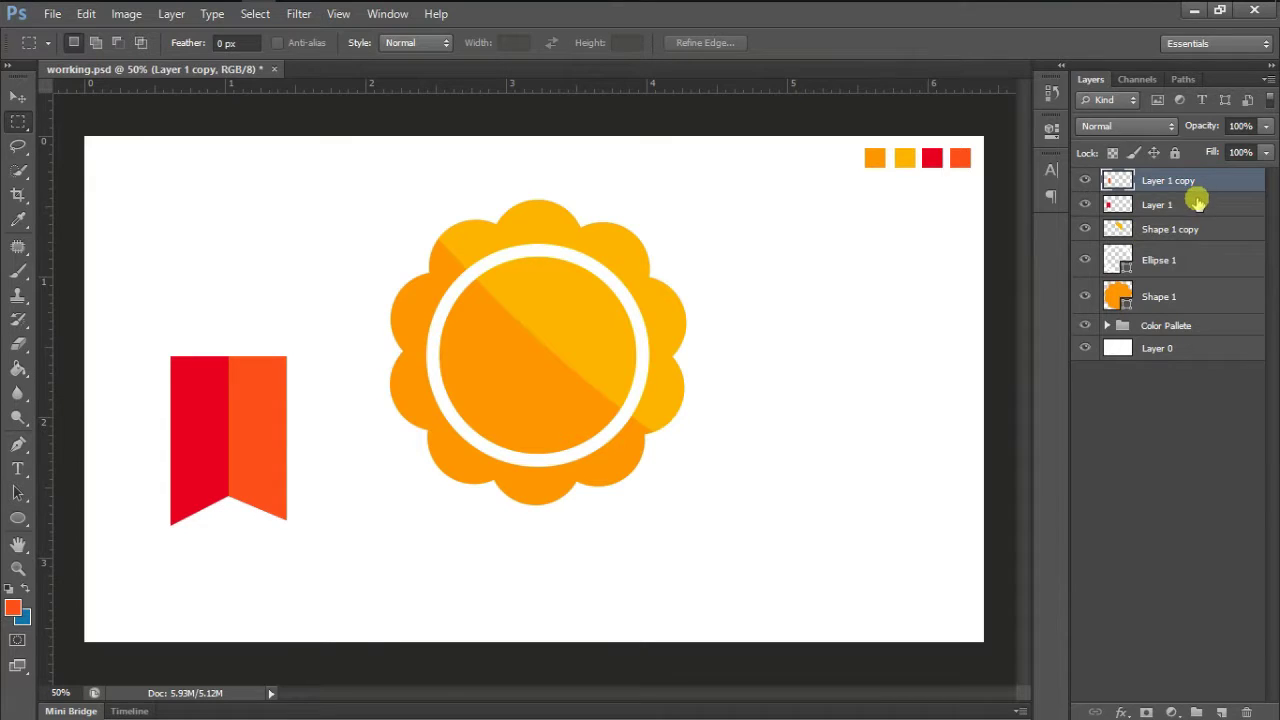
Step: Merge Layer 1 and Layer 1 copy into a single ribbon layer
left_click(1197, 202, "shift")
right_click(1197, 202)
left_click(1063, 492)
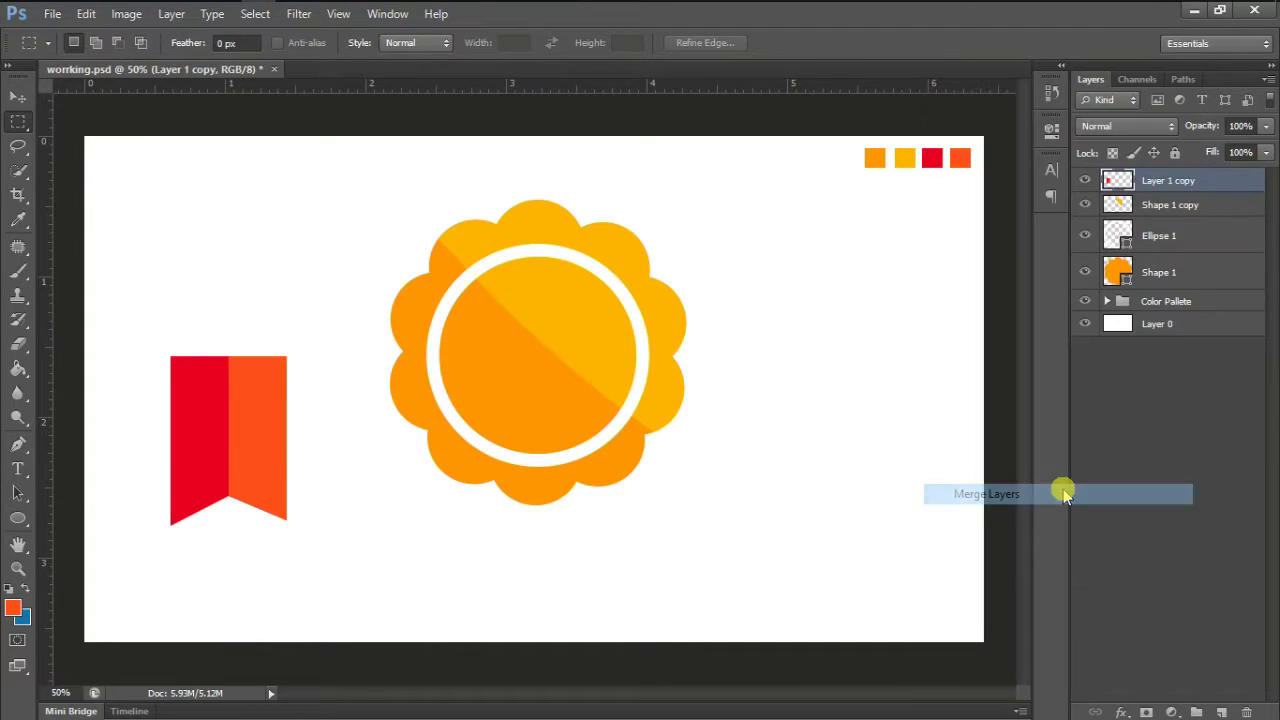
left_click(86, 14)
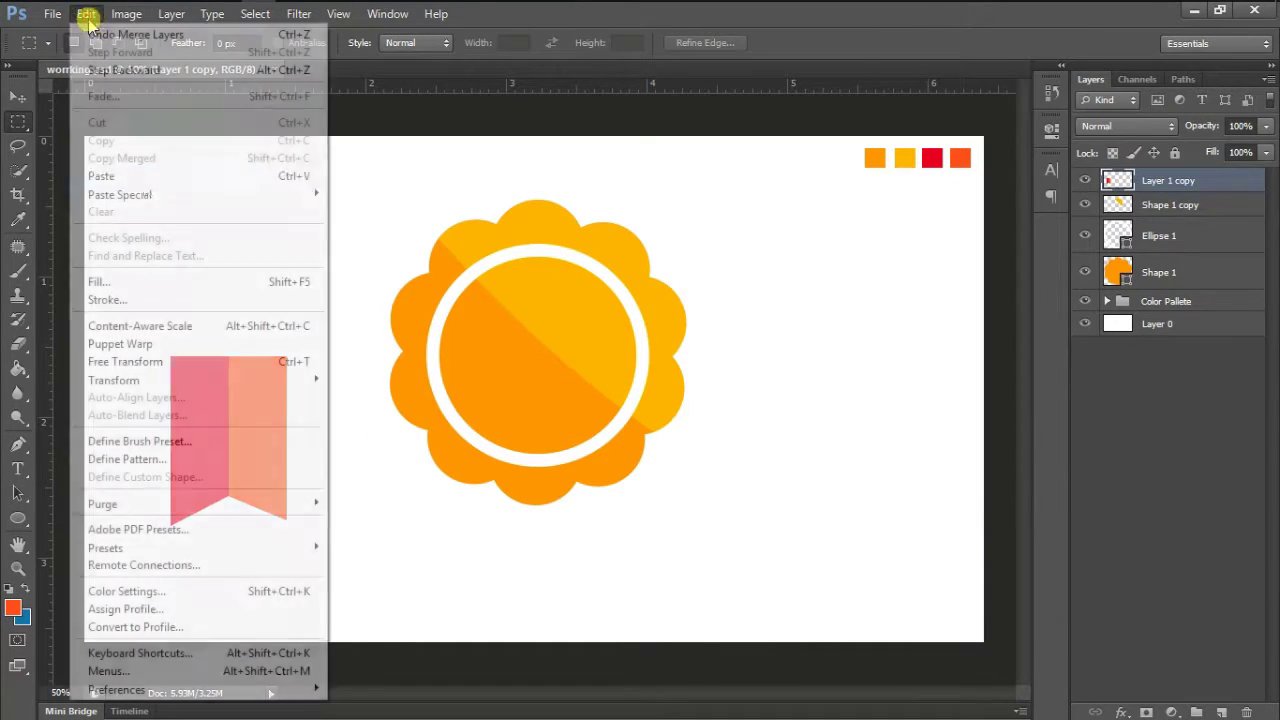
Step: Free-transform the two-tone ribbon narrower and shorter, rotated about 30°, under the flower's lower-left edge
left_click(177, 362)
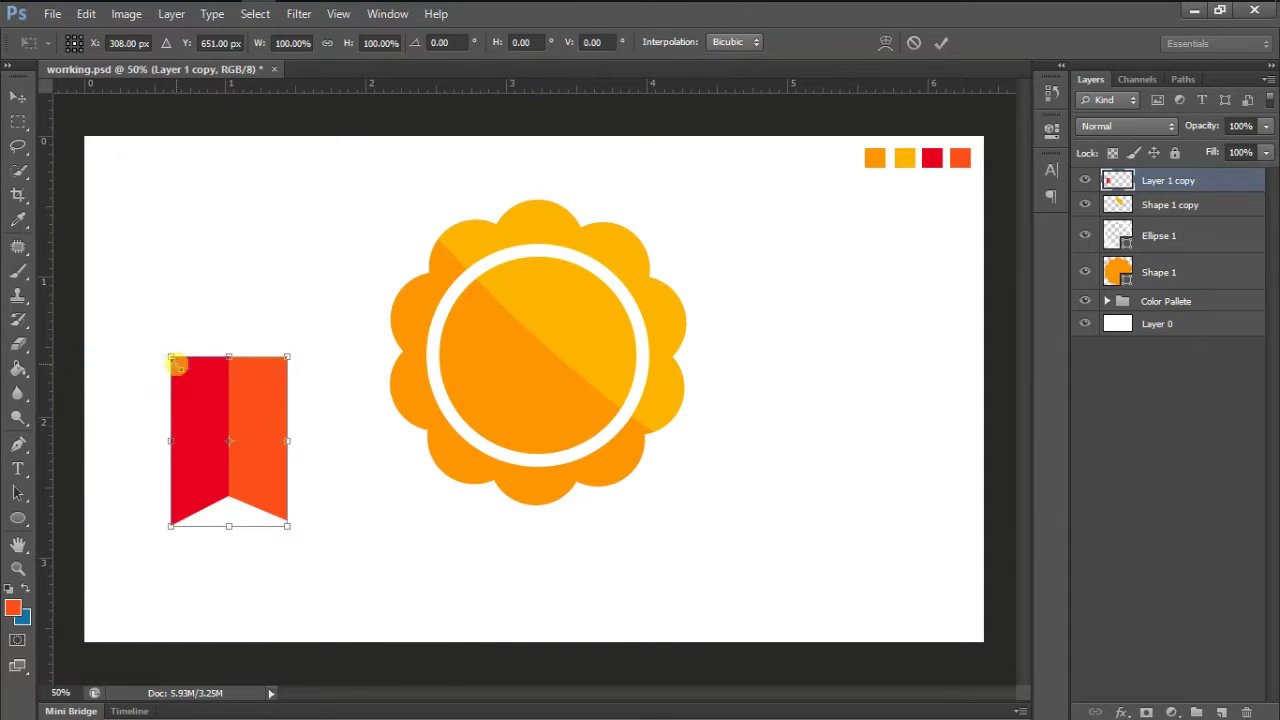
left_click_drag(287, 428, 269, 437)
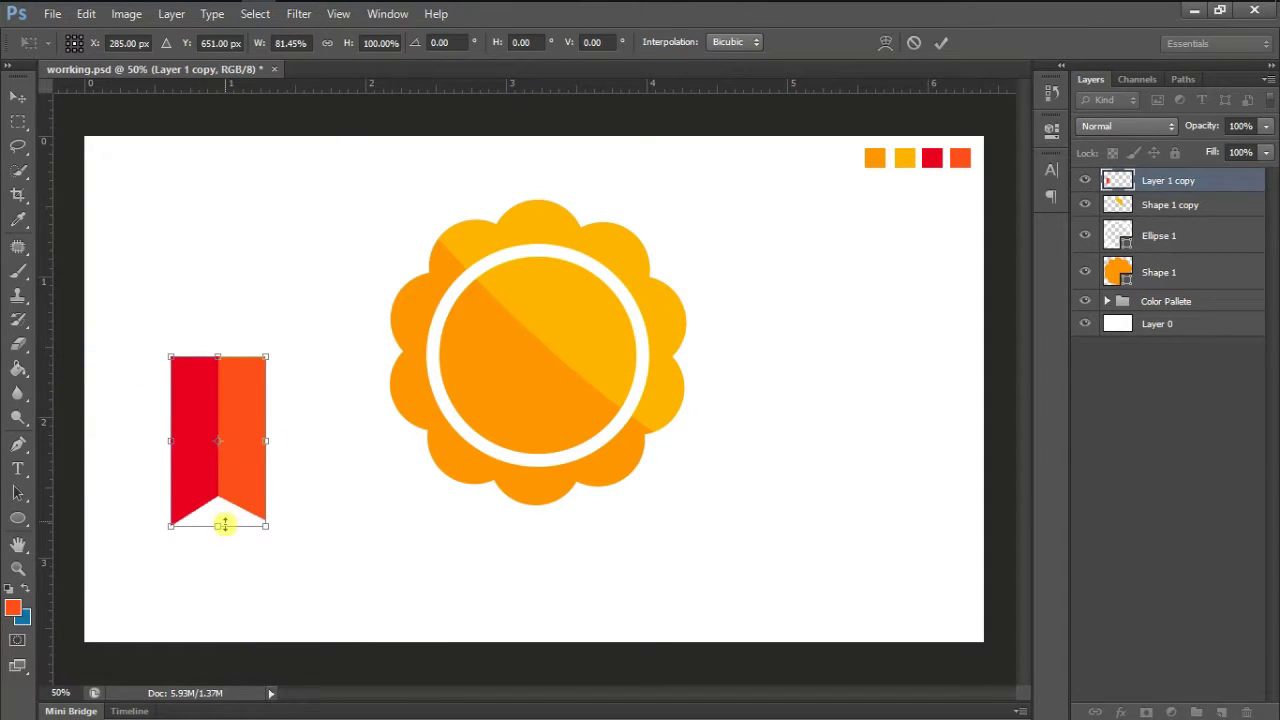
left_click_drag(224, 524, 218, 489)
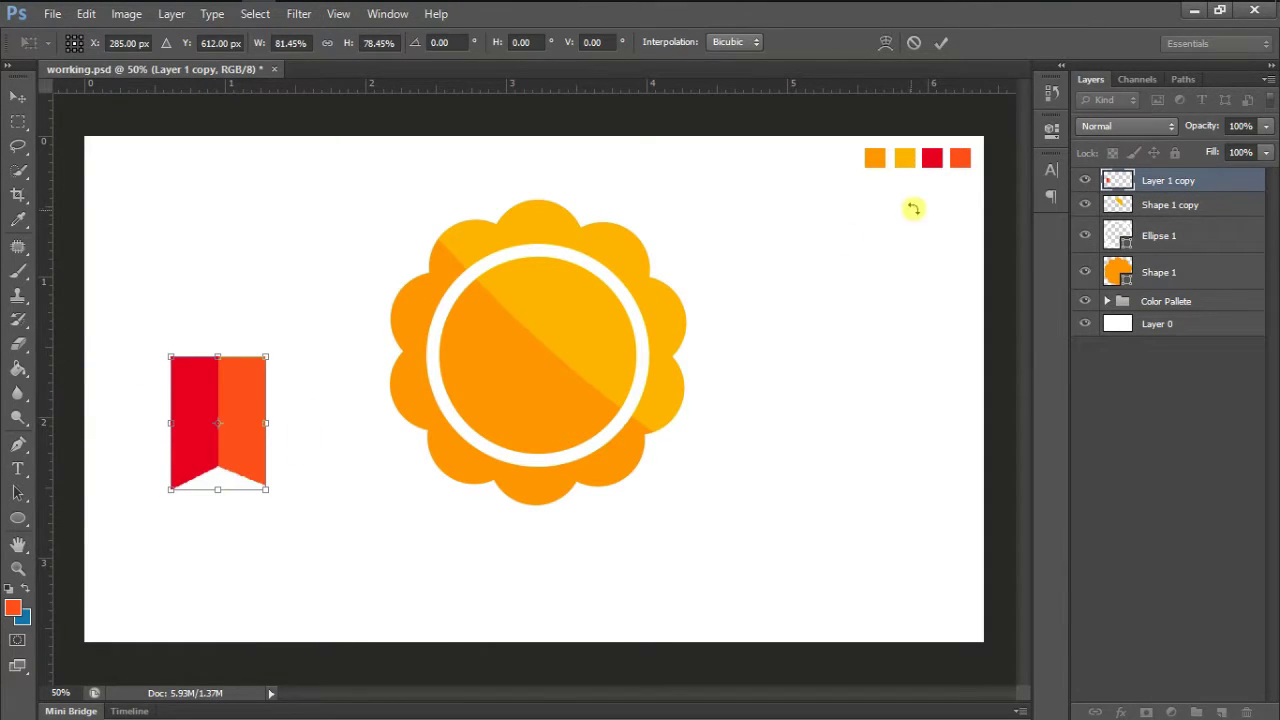
left_click_drag(407, 343, 421, 416)
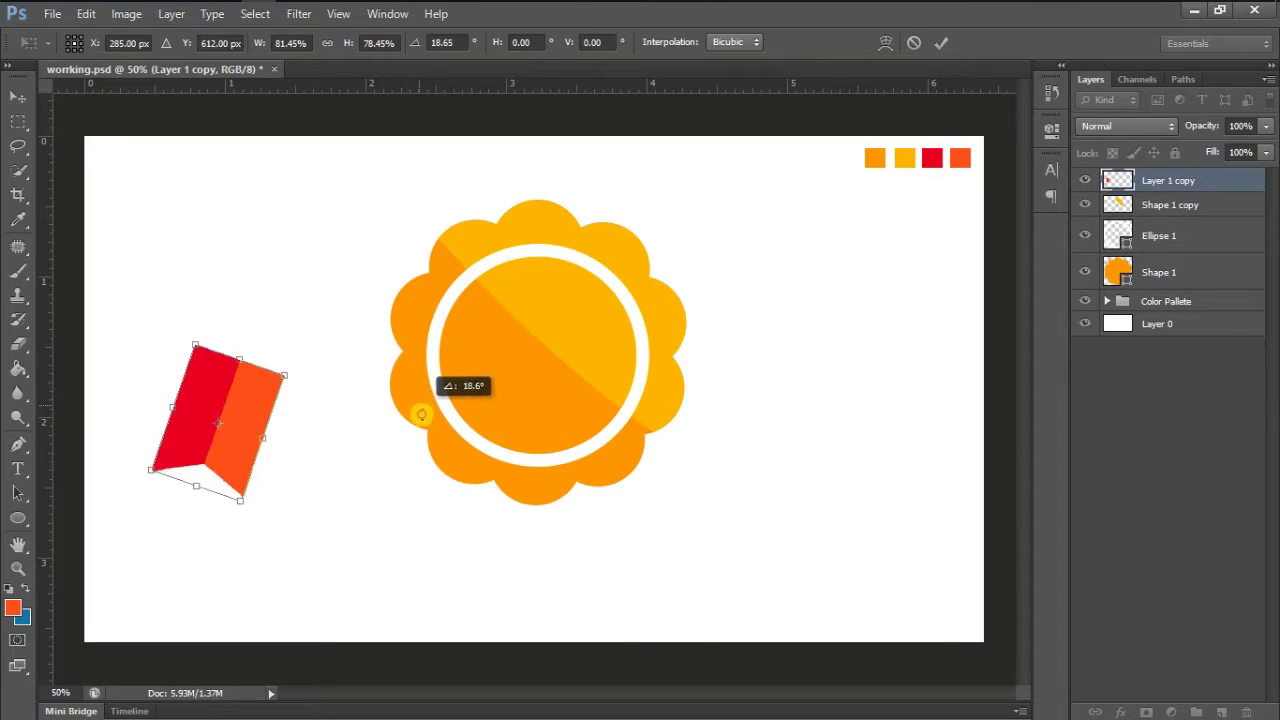
mouse_move(266, 409)
left_mouse_down()
mouse_move(354, 452)
mouse_move(457, 477)
left_mouse_up()
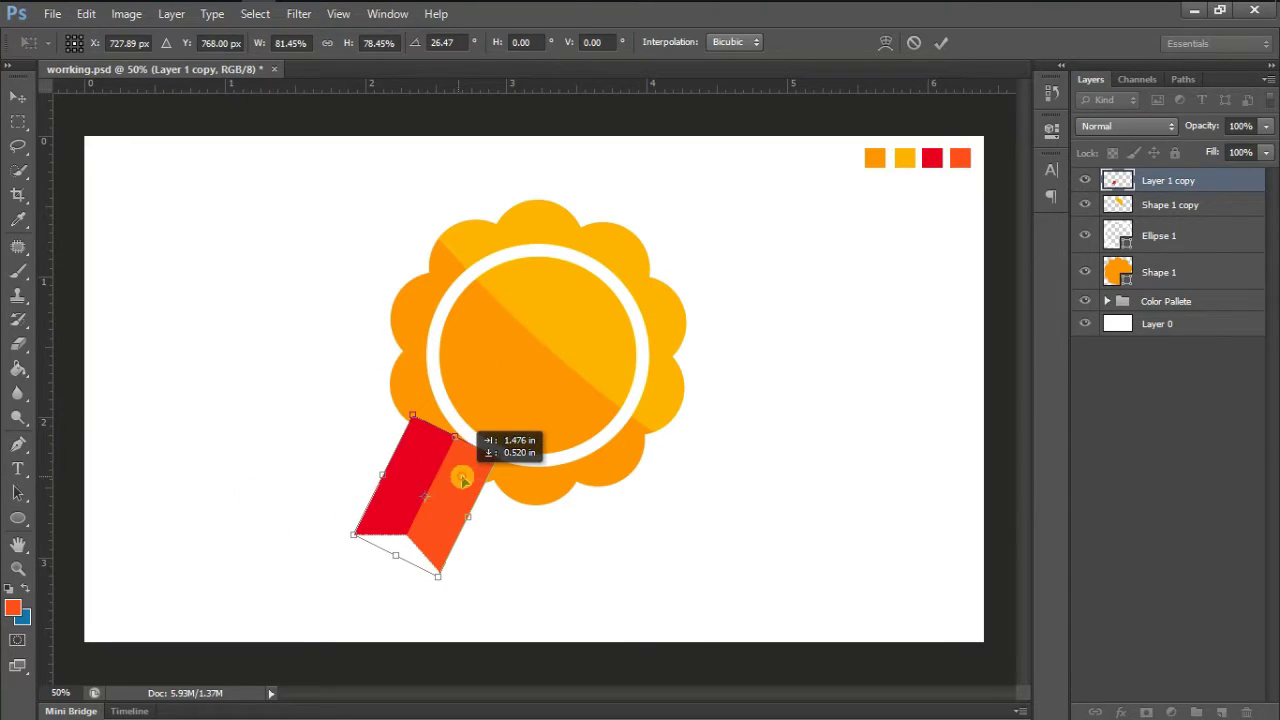
mouse_move(590, 491)
left_mouse_down()
mouse_move(589, 520)
mouse_move(586, 500)
left_mouse_up()
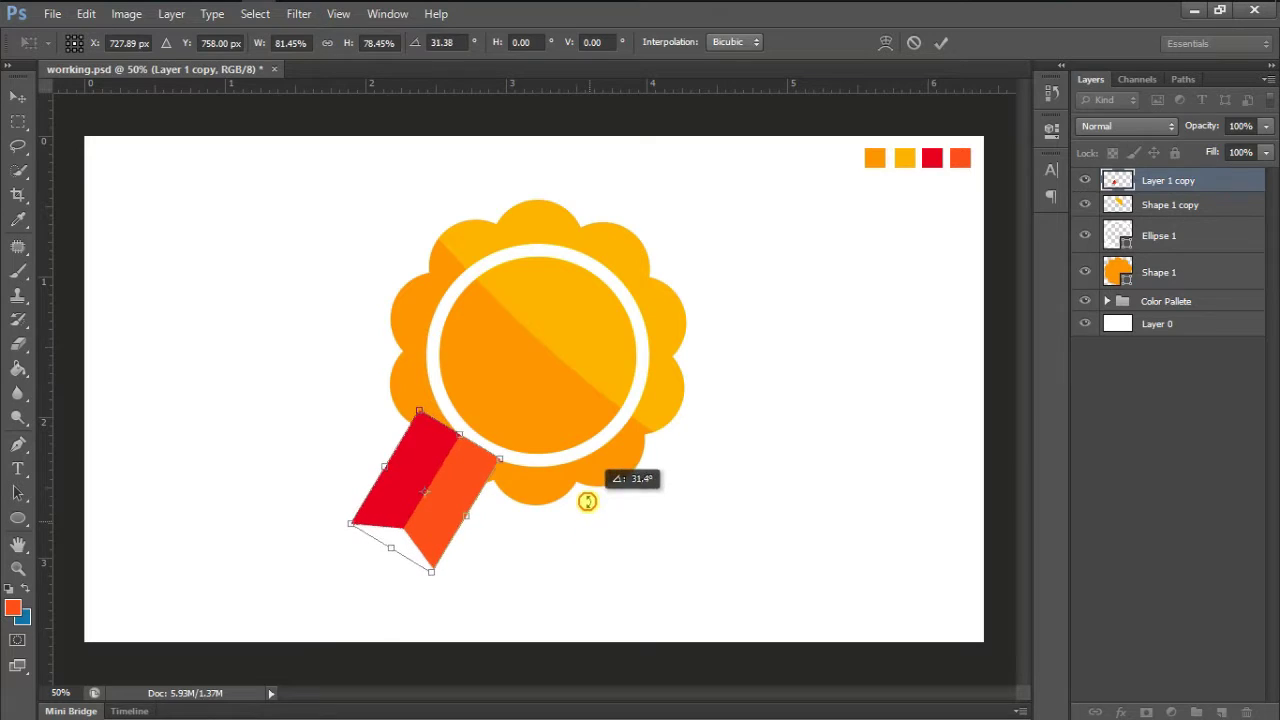
left_click_drag(458, 482, 463, 492)
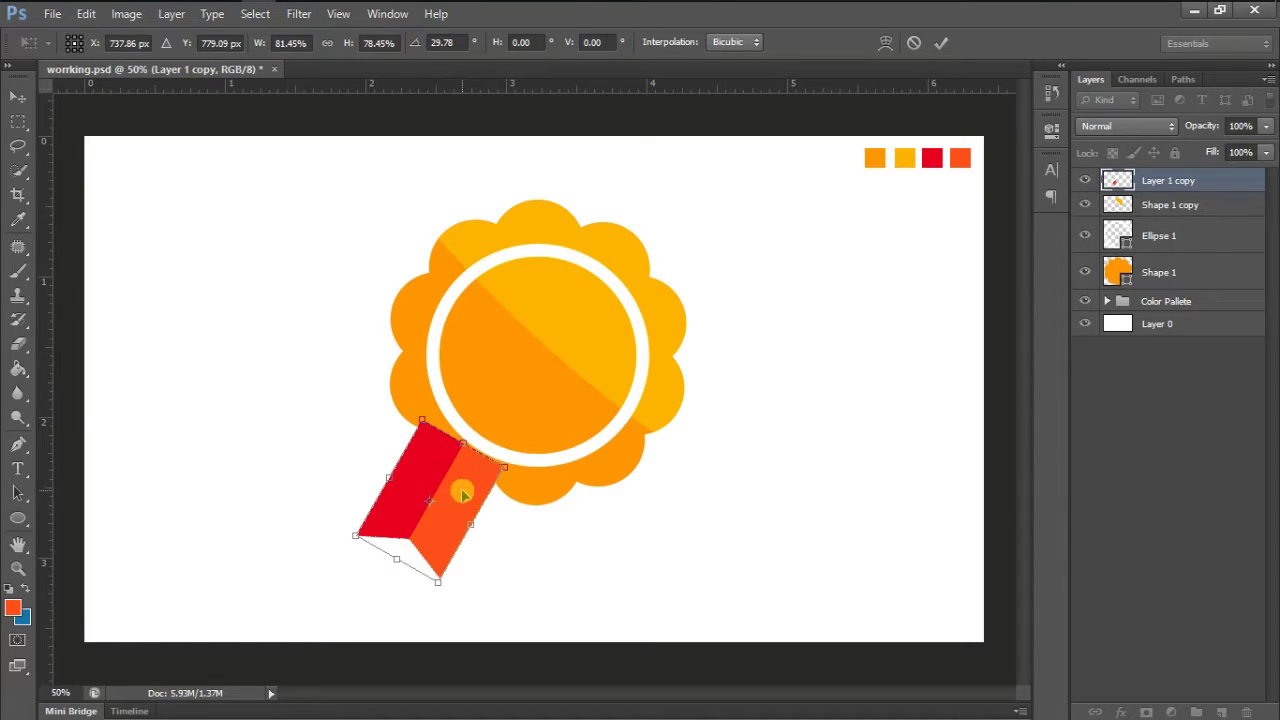
left_click(944, 48)
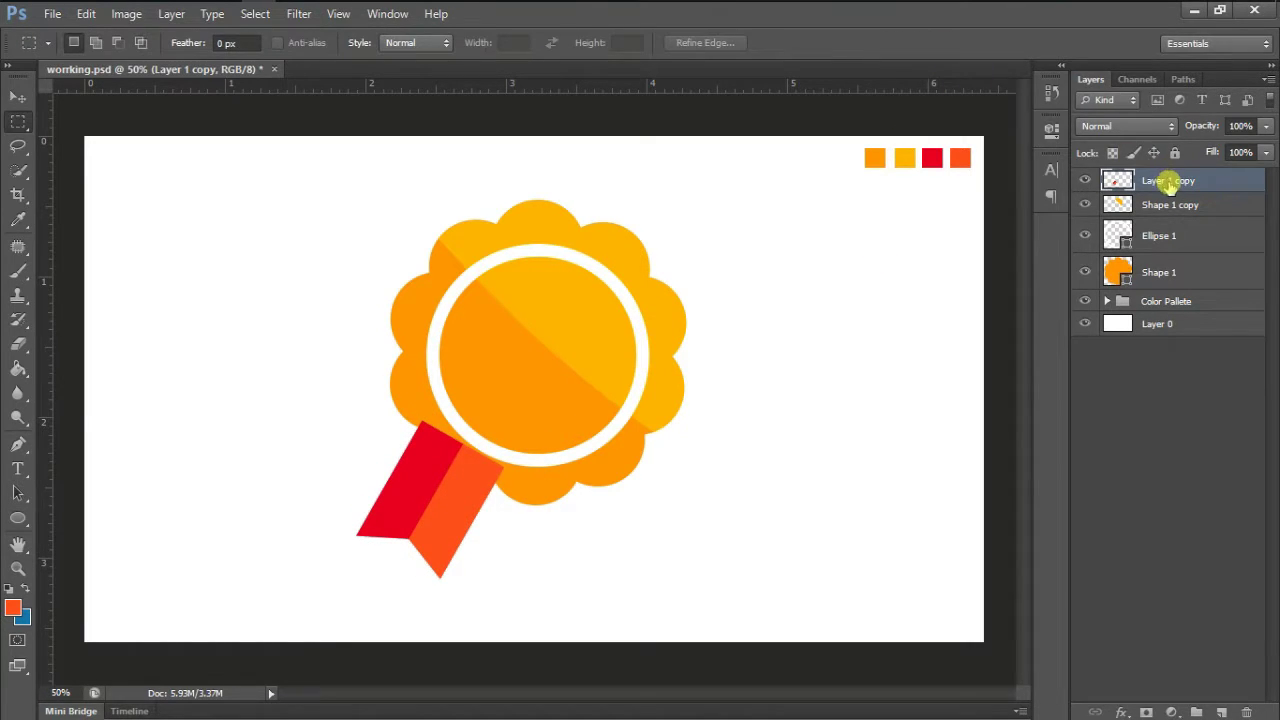
Step: Duplicate the ribbon as Layer 1 copy 2, flip it horizontally, and place it at the flower's lower right
right_click(1160, 180)
left_click(1047, 149)
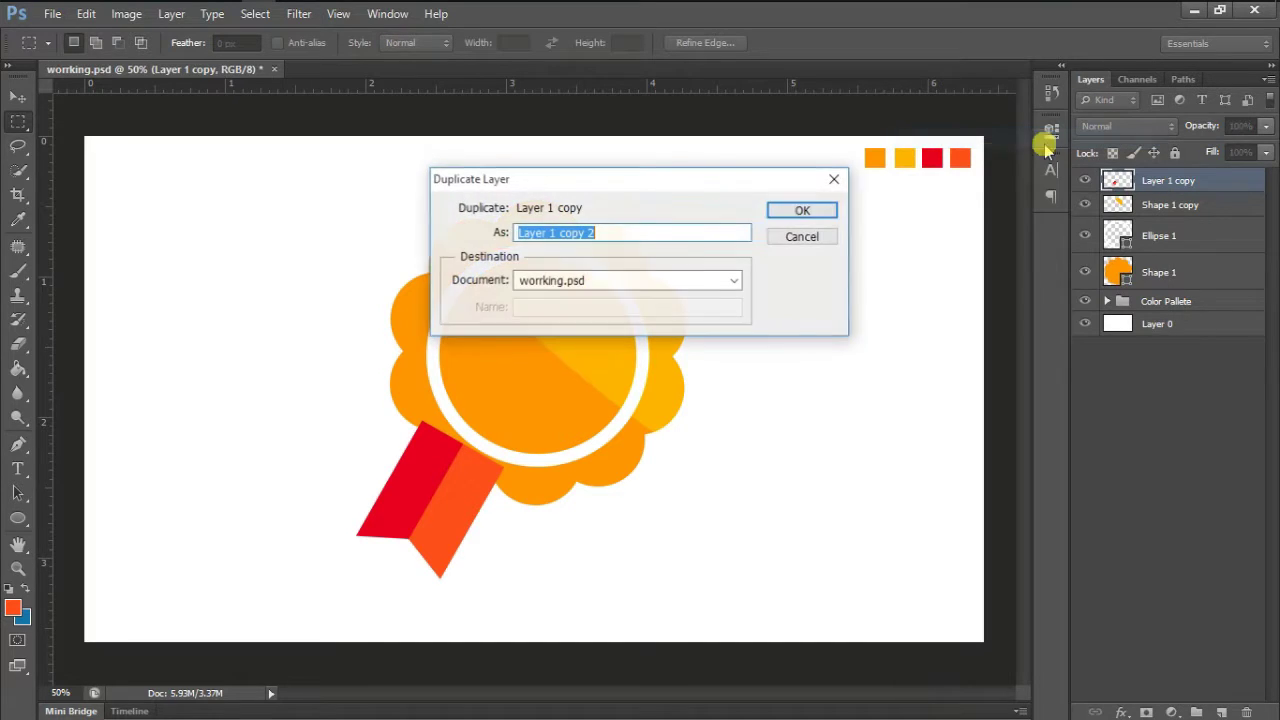
left_click(808, 209)
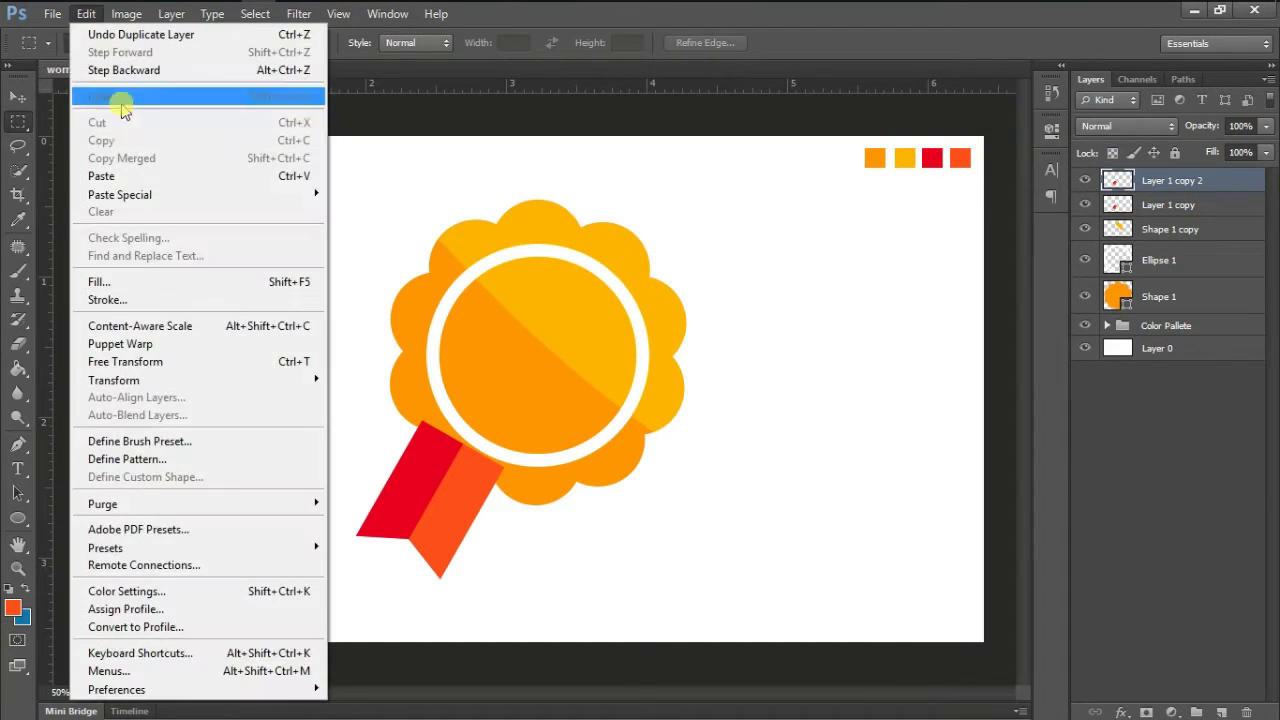
left_click(86, 14)
left_click(166, 362)
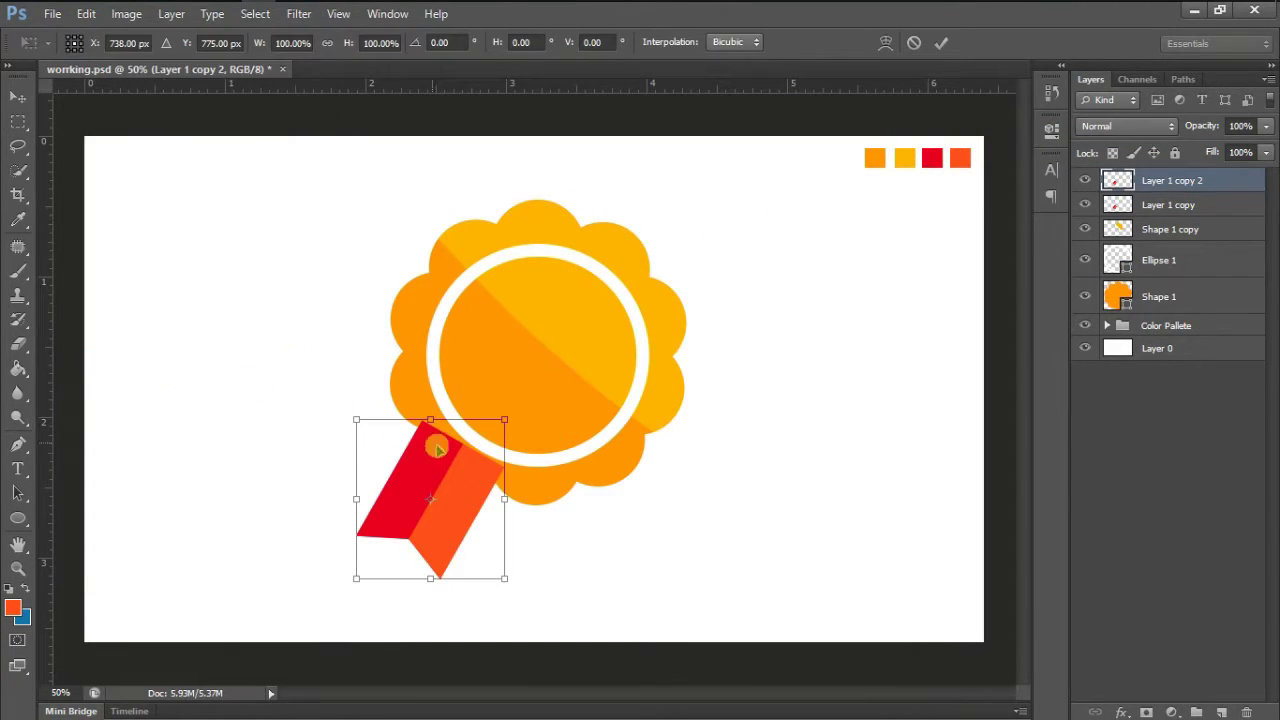
right_click(463, 459)
left_click(524, 427)
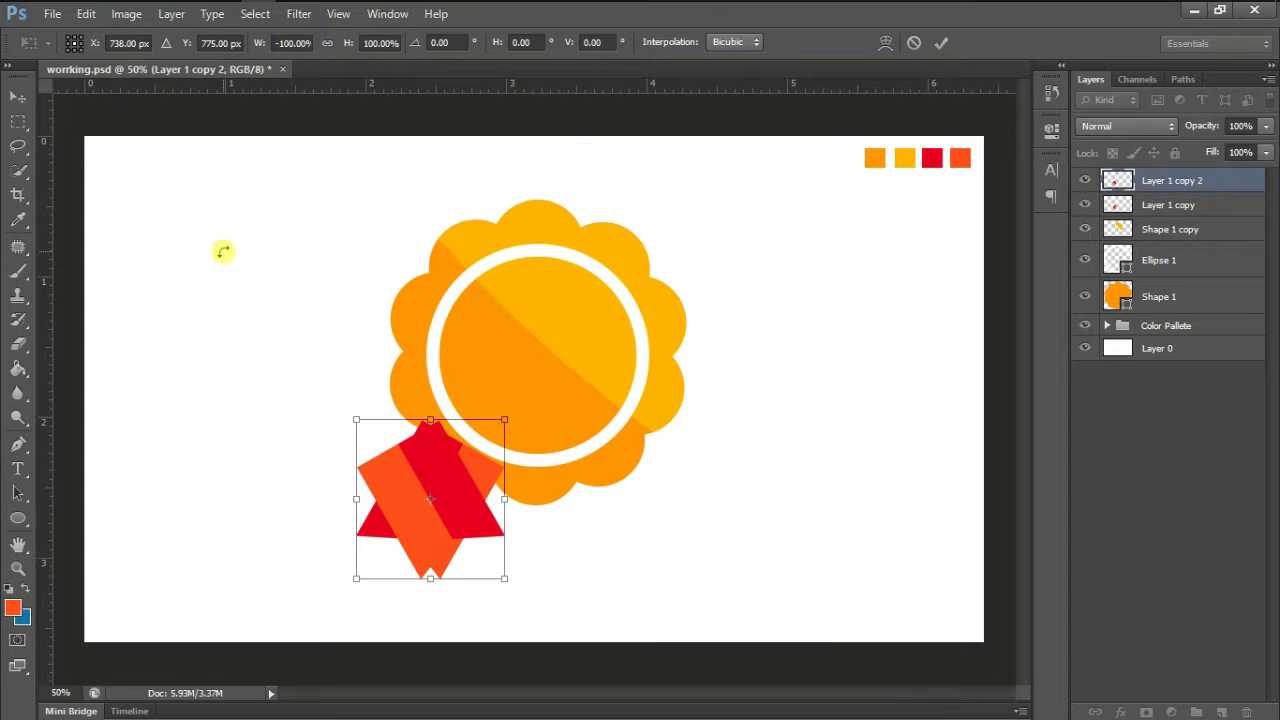
left_click_drag(478, 463, 662, 466)
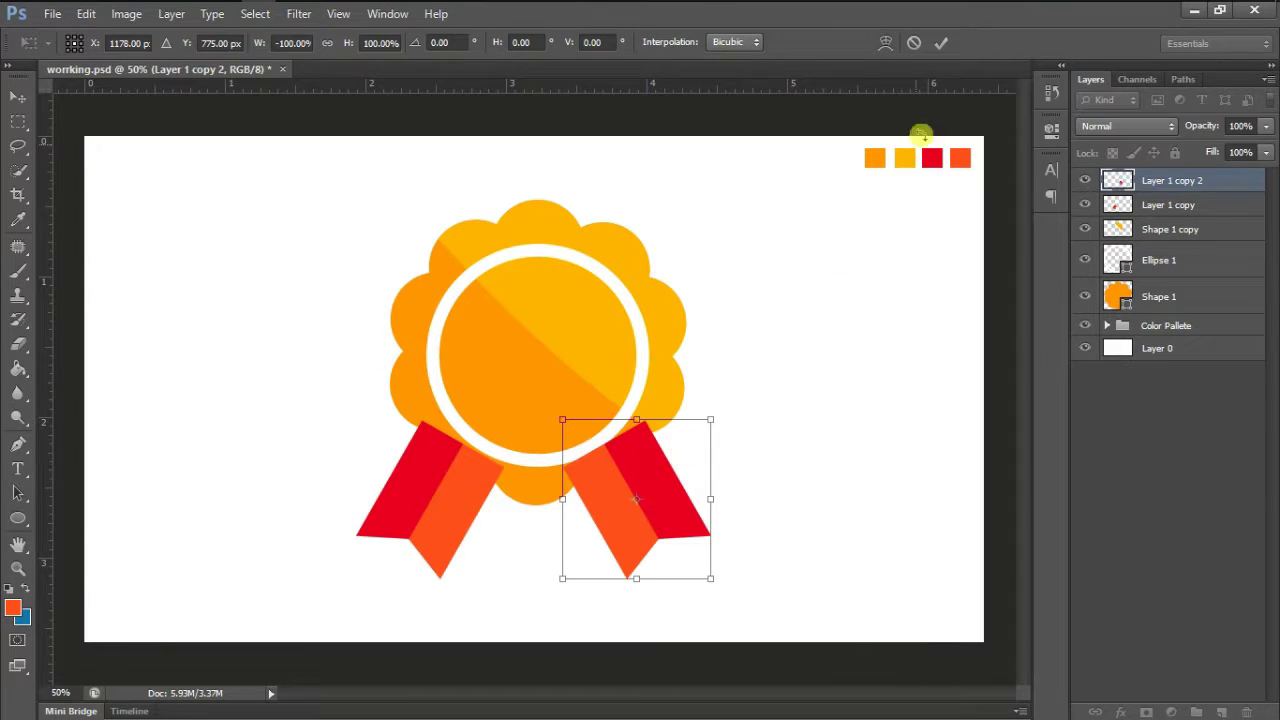
left_click(941, 42)
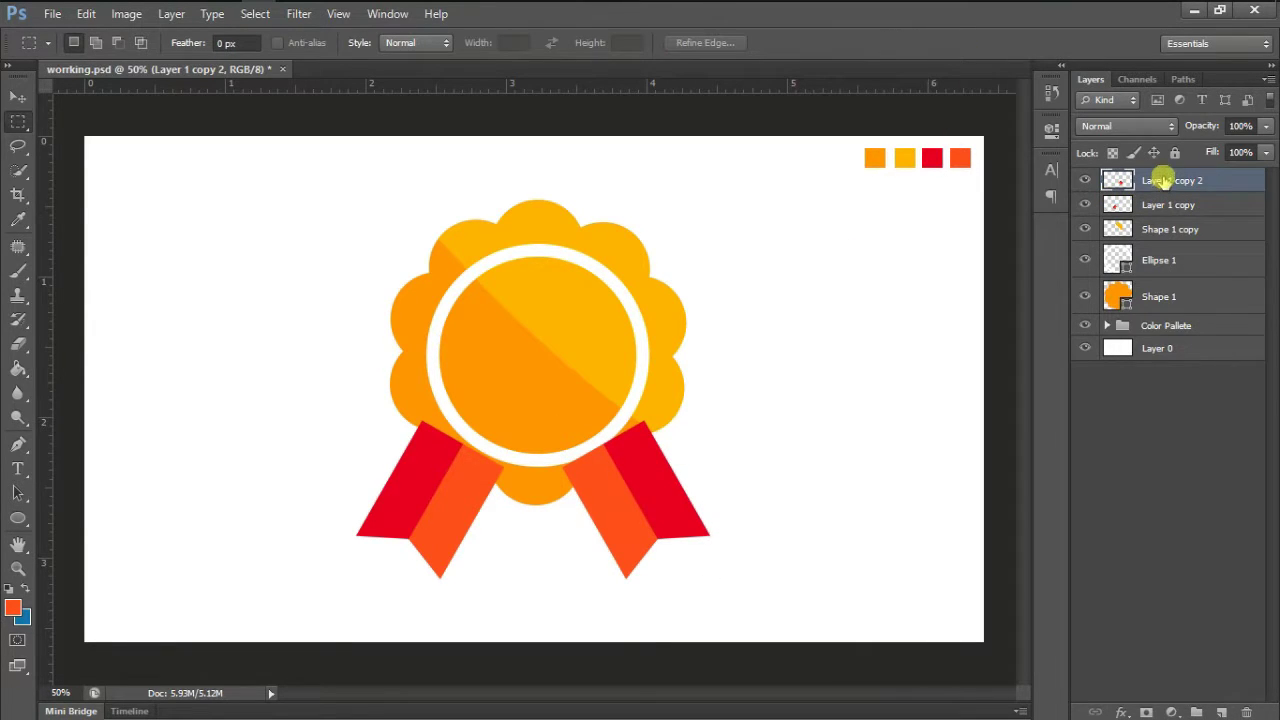
Step: Move Layer 1 copy below Shape 1 so the ribbons sit behind the flower
left_click_drag(1162, 180, 1165, 305)
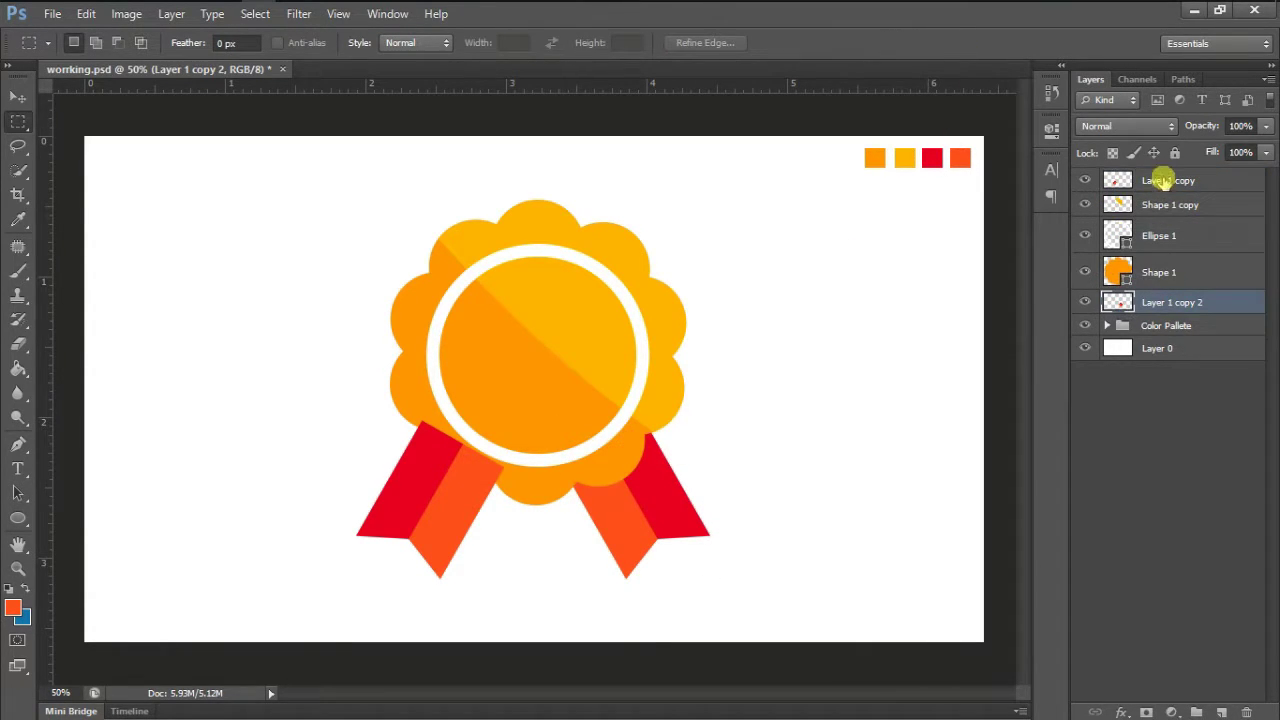
left_click_drag(1157, 180, 1165, 290)
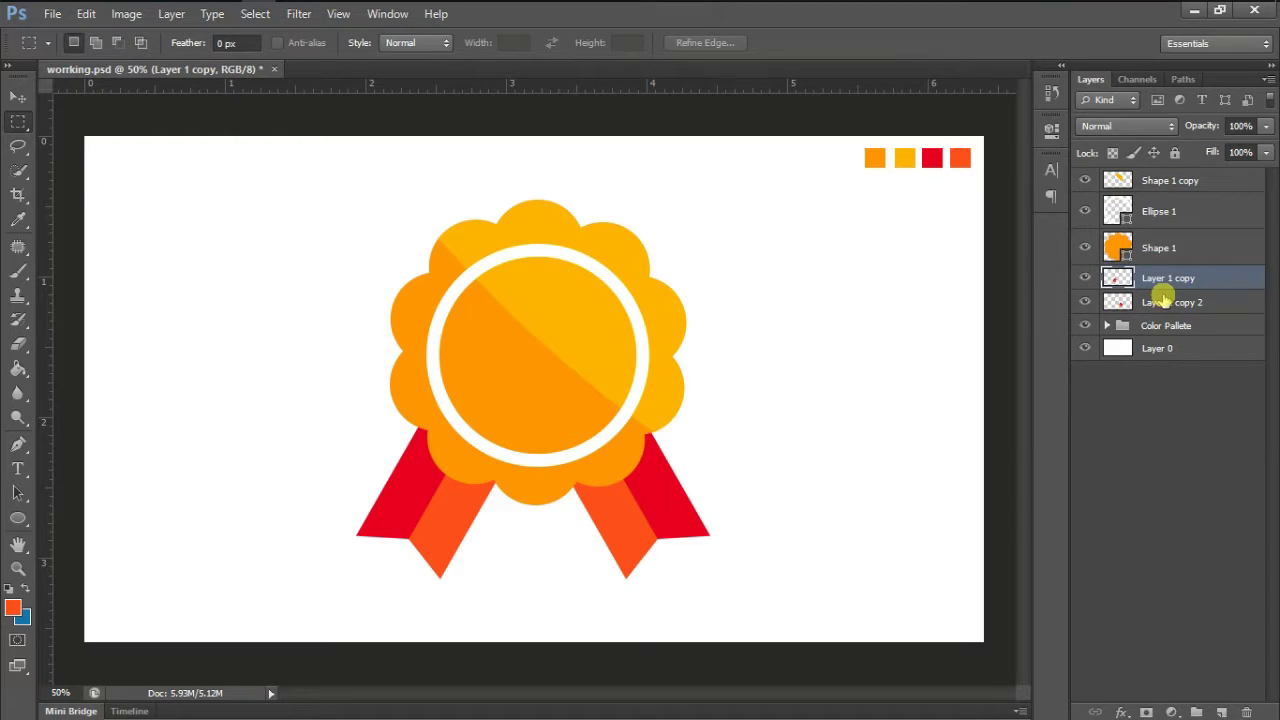
left_click(1153, 433)
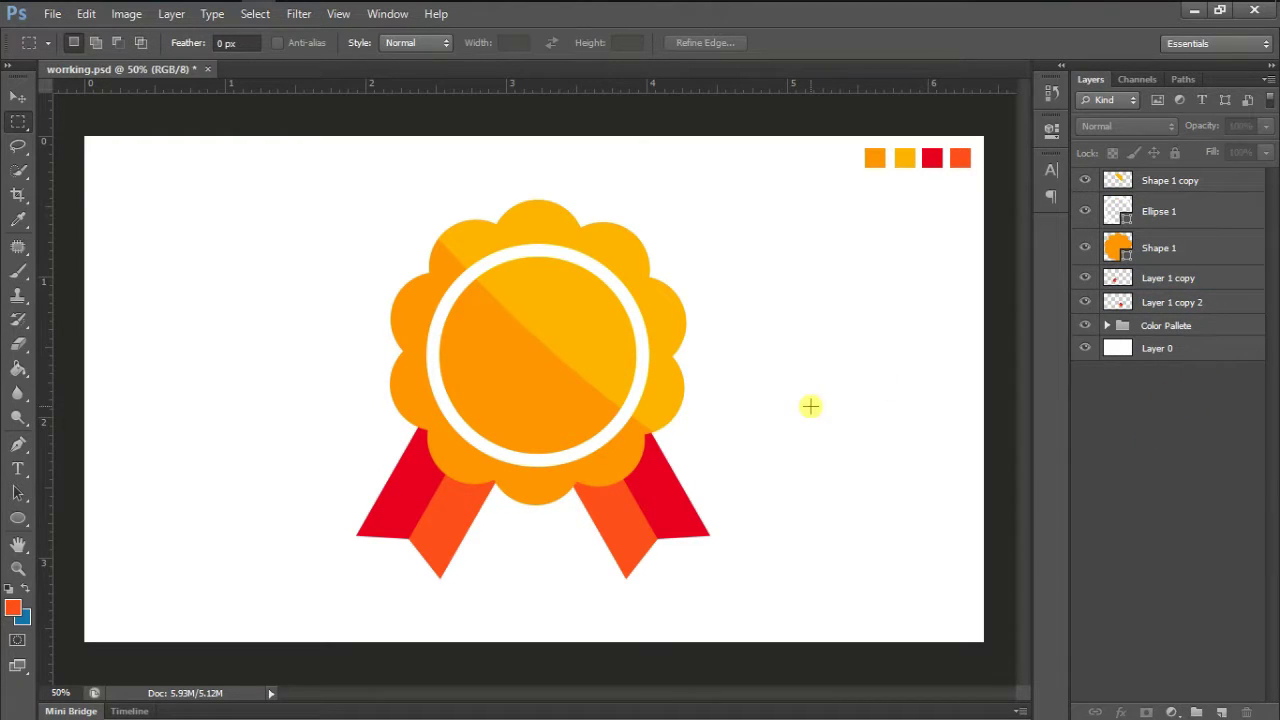
Step: Draw a small white-filled Ellipse 2 circle near the upper right of the orange centre
left_click(18, 518)
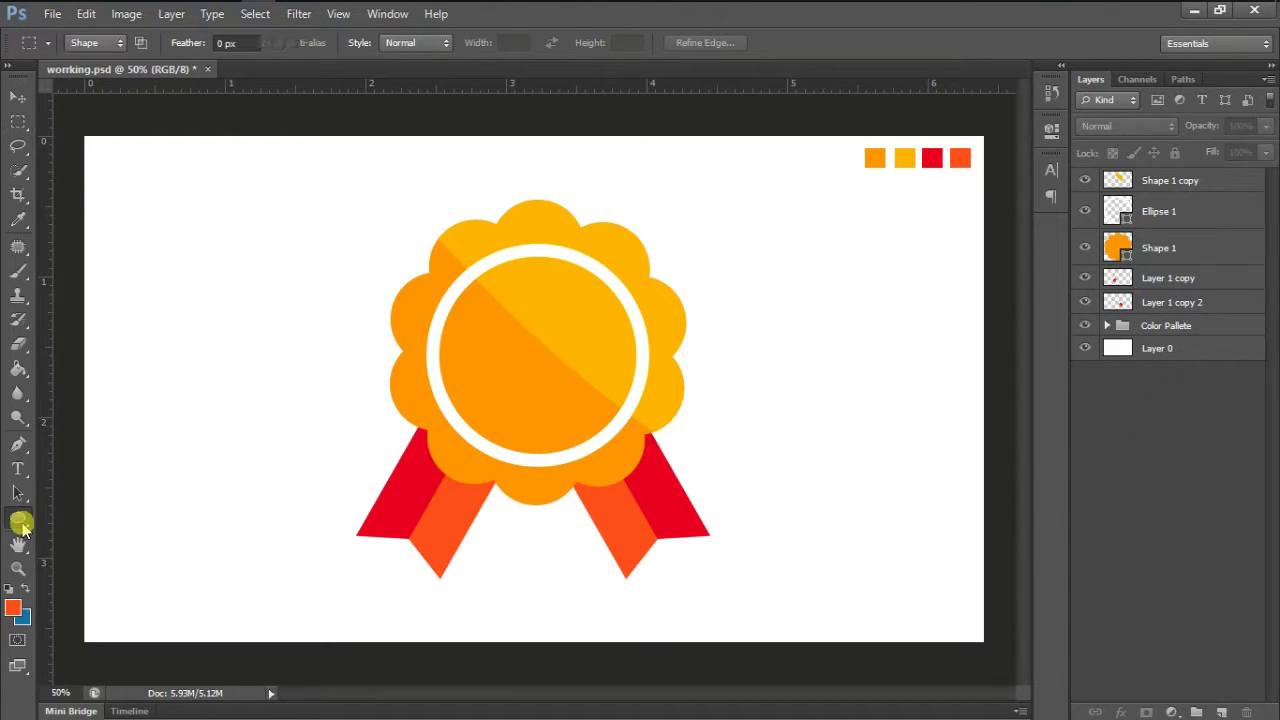
left_click_drag(564, 300, 576, 316)
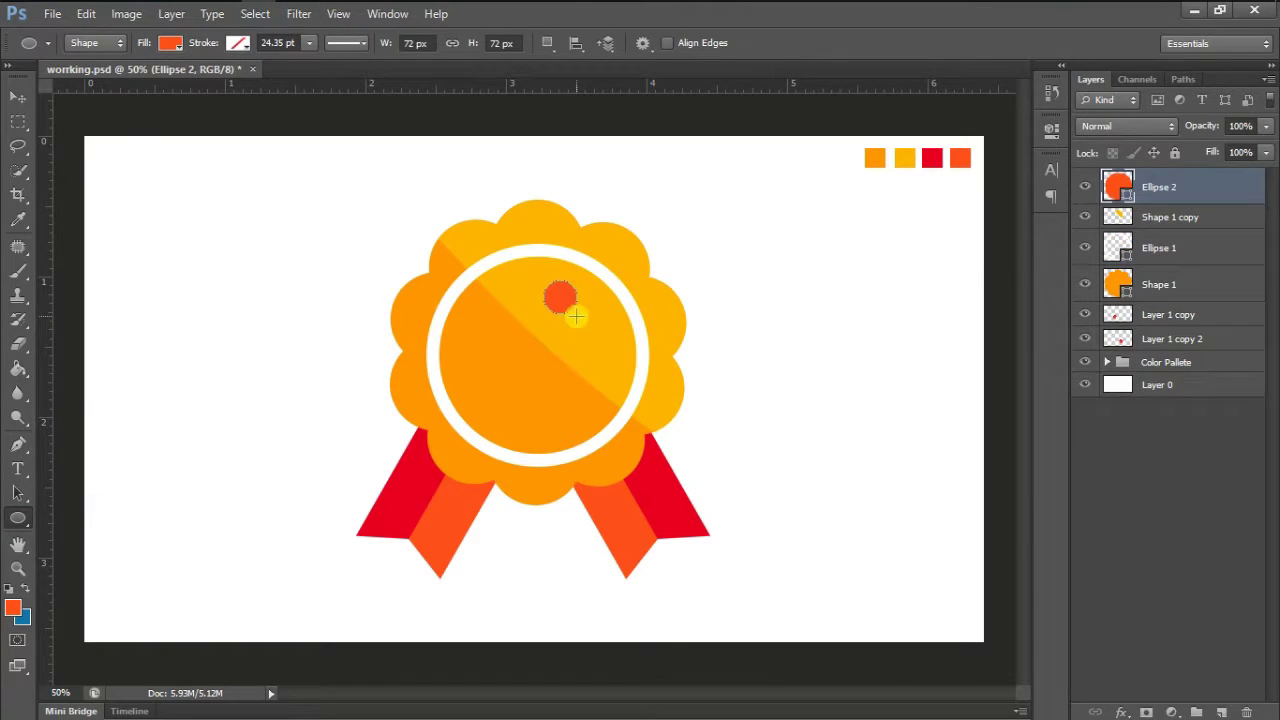
double_click(1116, 188)
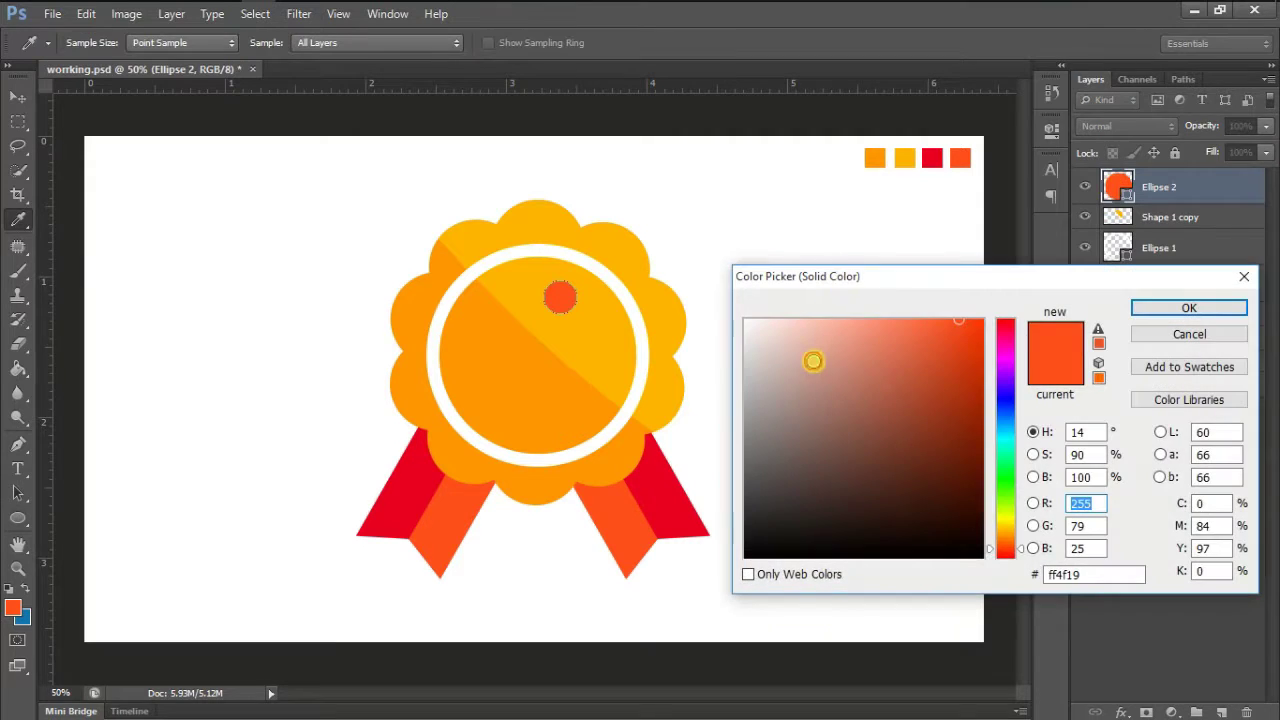
left_click(671, 279)
left_click(1126, 307)
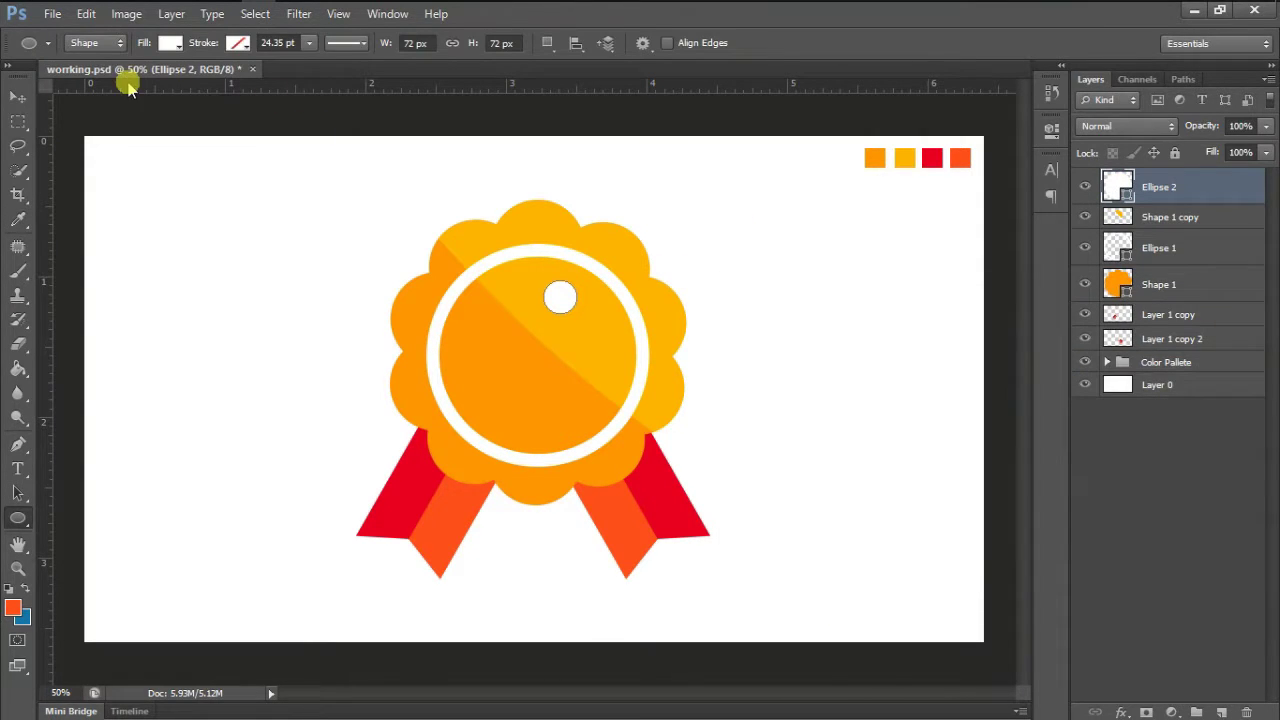
left_click(18, 96)
left_click_drag(557, 294, 577, 305)
Step: Fill the background Layer 0 with a light grey
left_click(1140, 473)
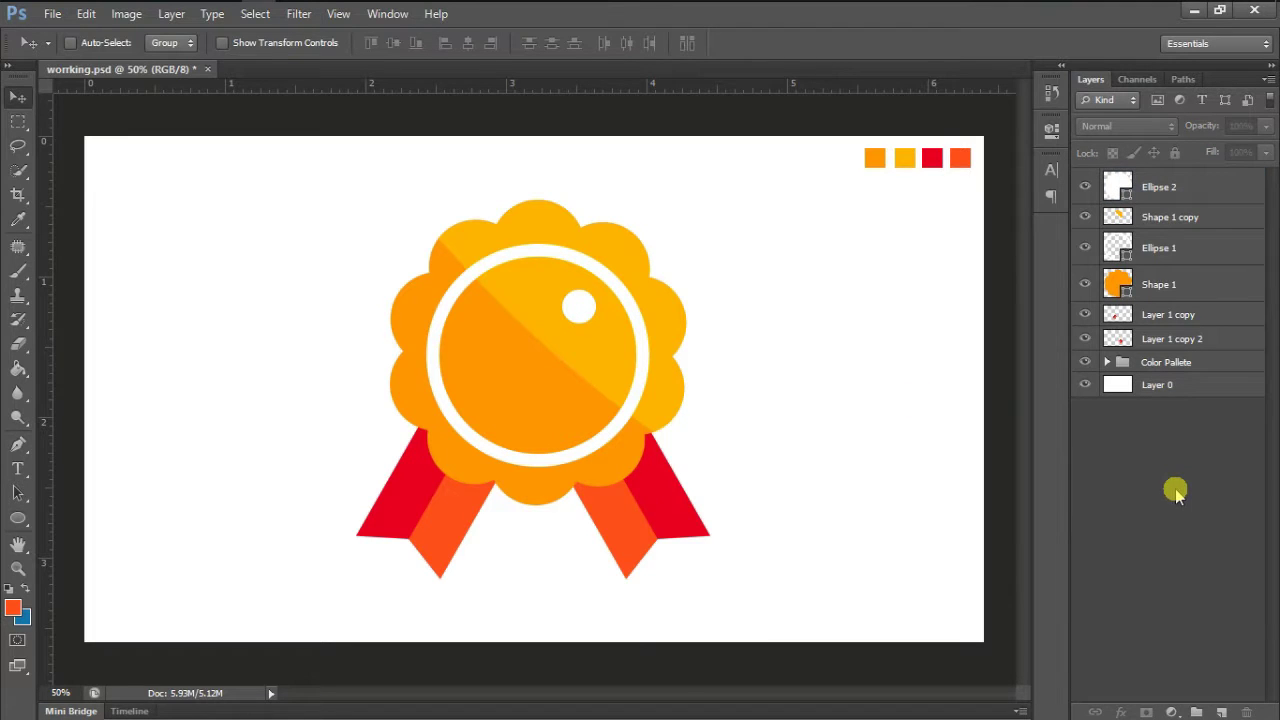
left_click(1166, 364)
left_click(1172, 384)
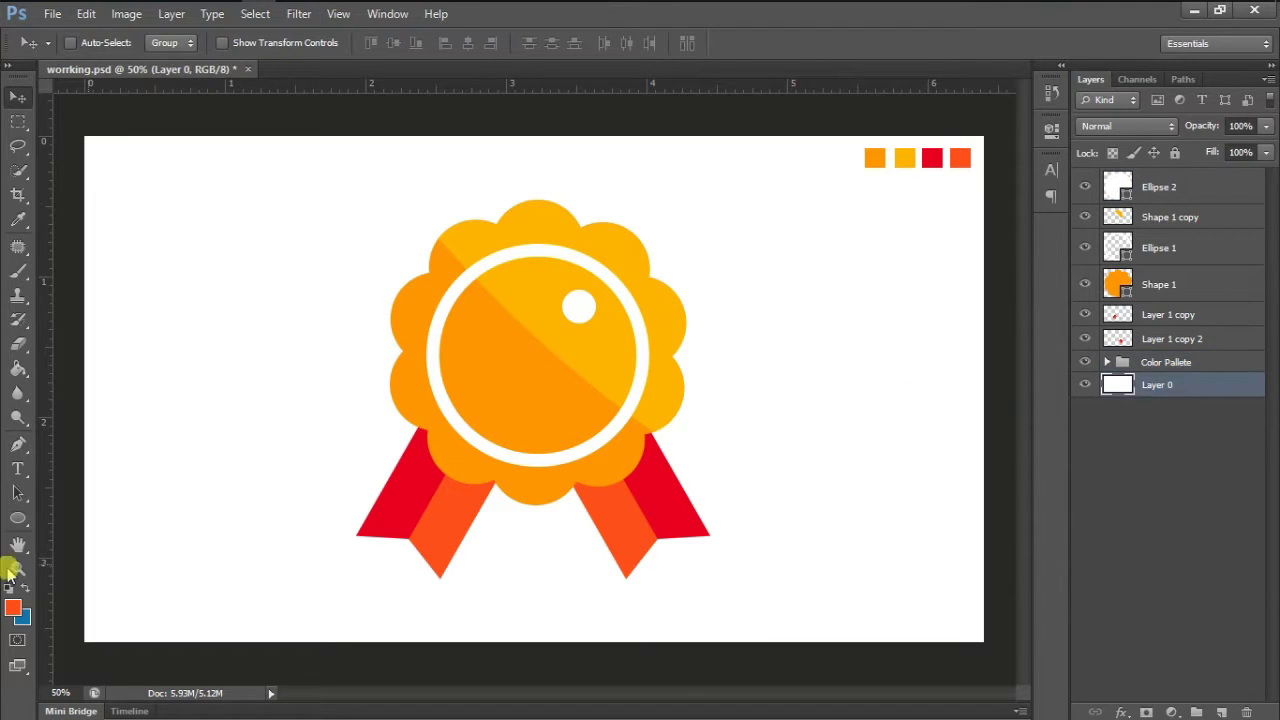
left_click(13, 609)
left_click_drag(734, 371, 717, 340)
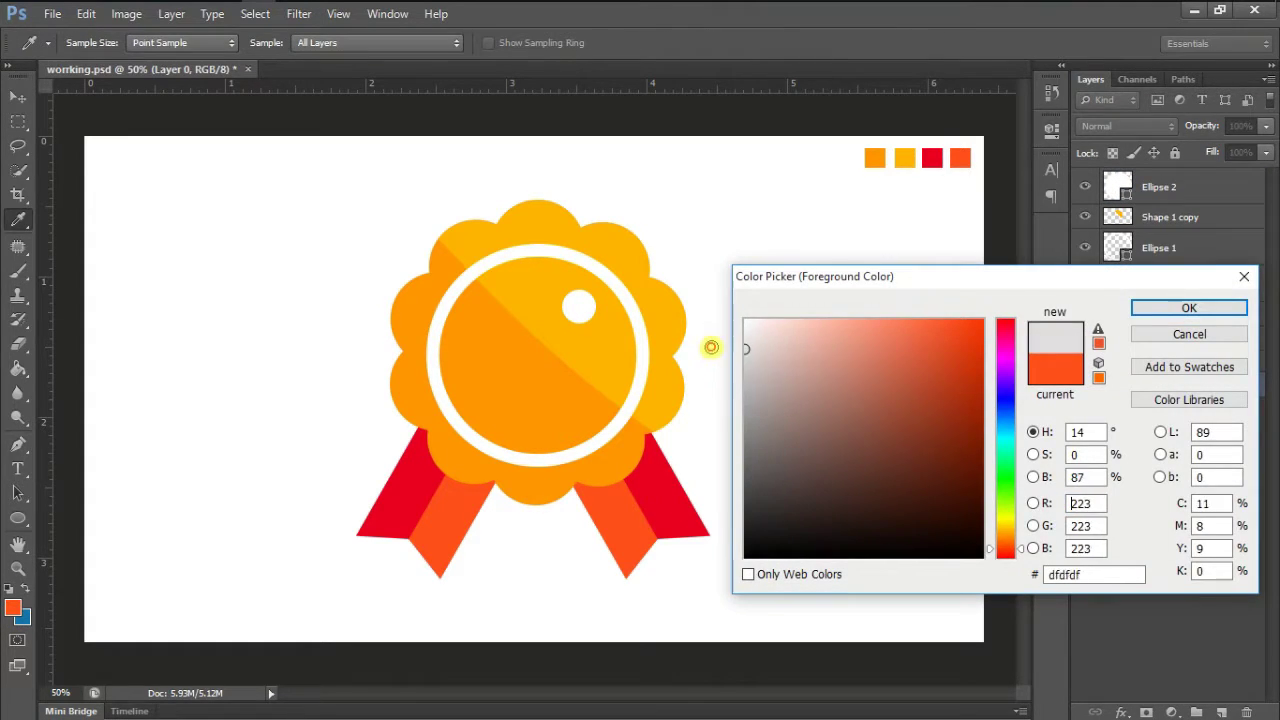
key("Return")
key("alt+BackSpace")
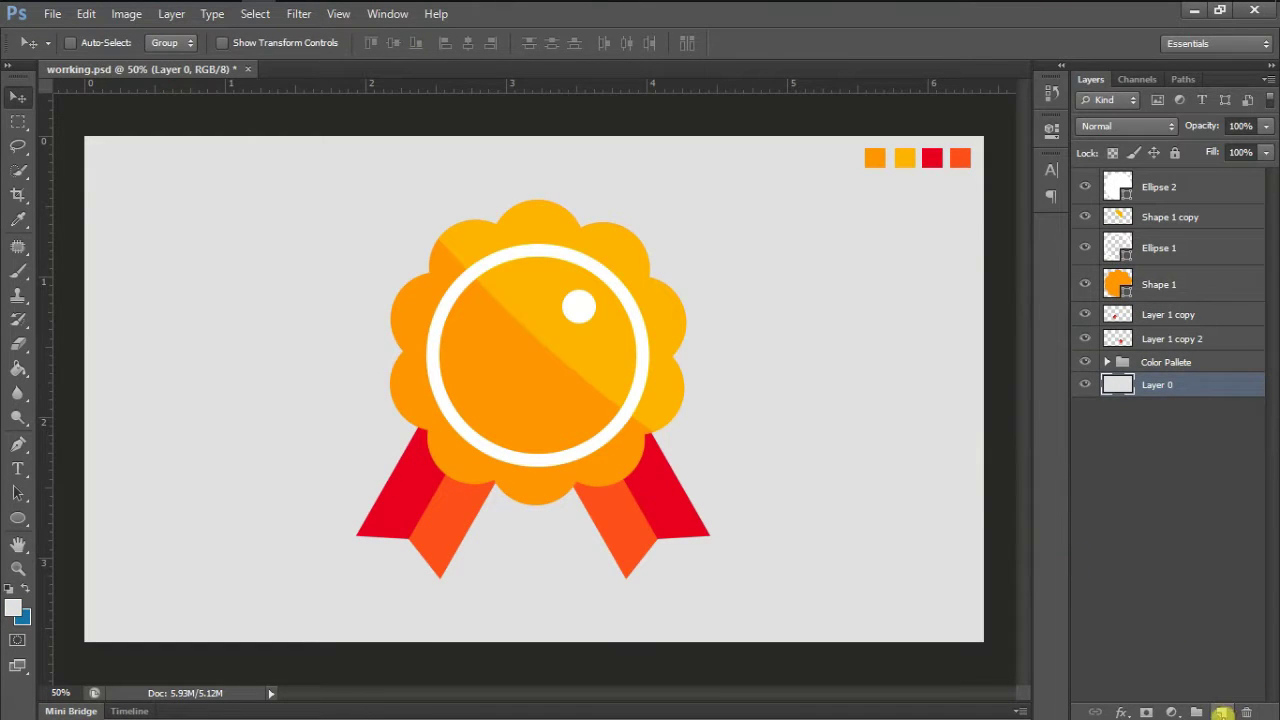
Step: On a new layer, paint one white glow behind the badge with a 1400 px, 0% hardness brush
left_click(1221, 712)
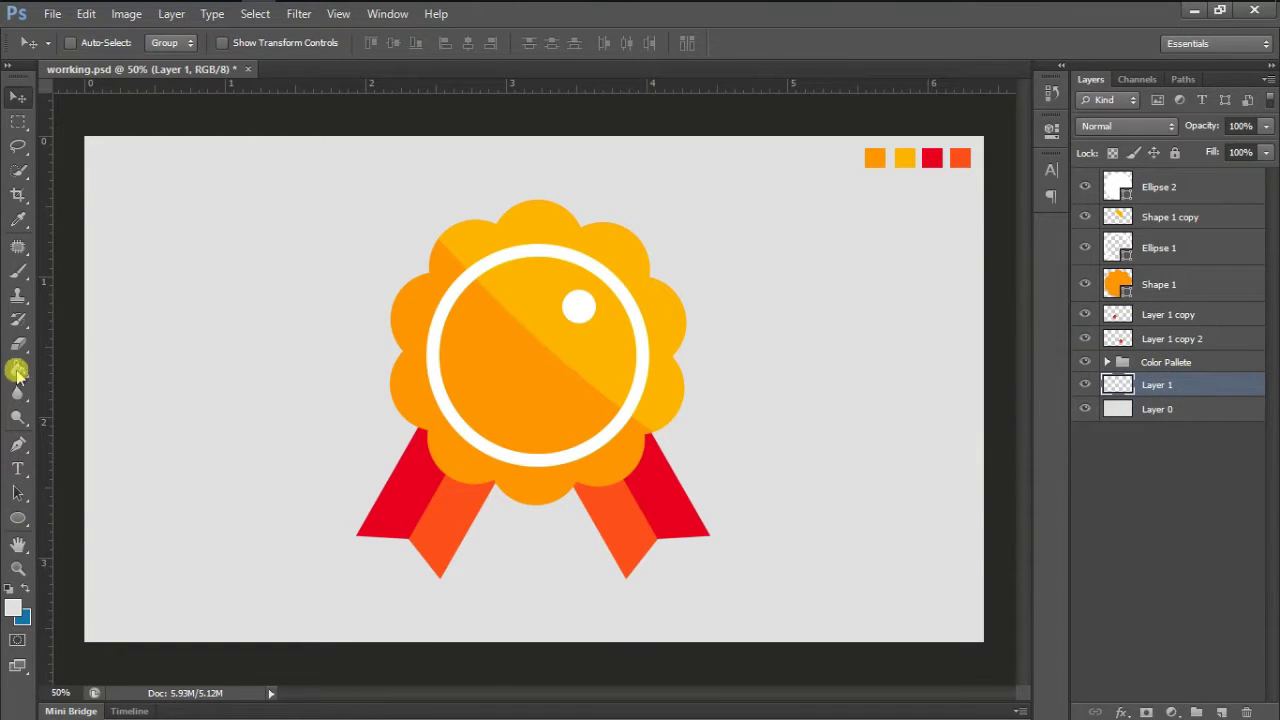
left_click(18, 272)
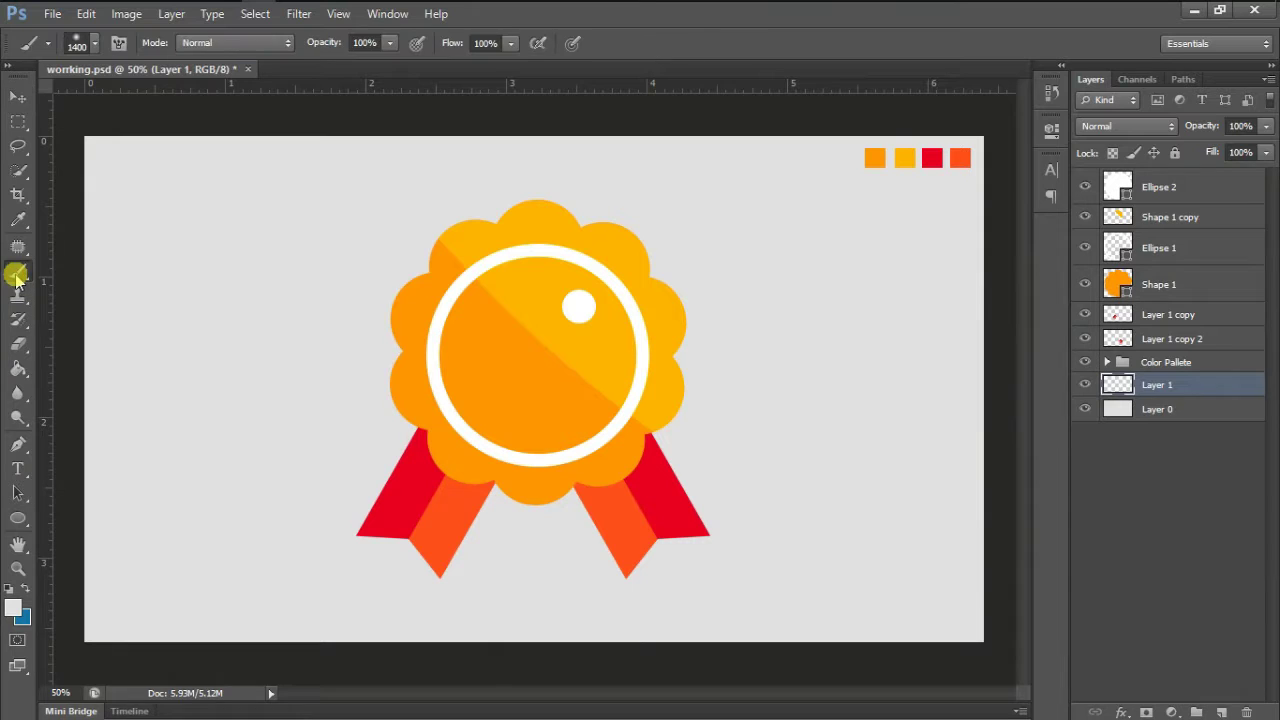
left_click(13, 607)
left_click_drag(832, 371, 744, 319)
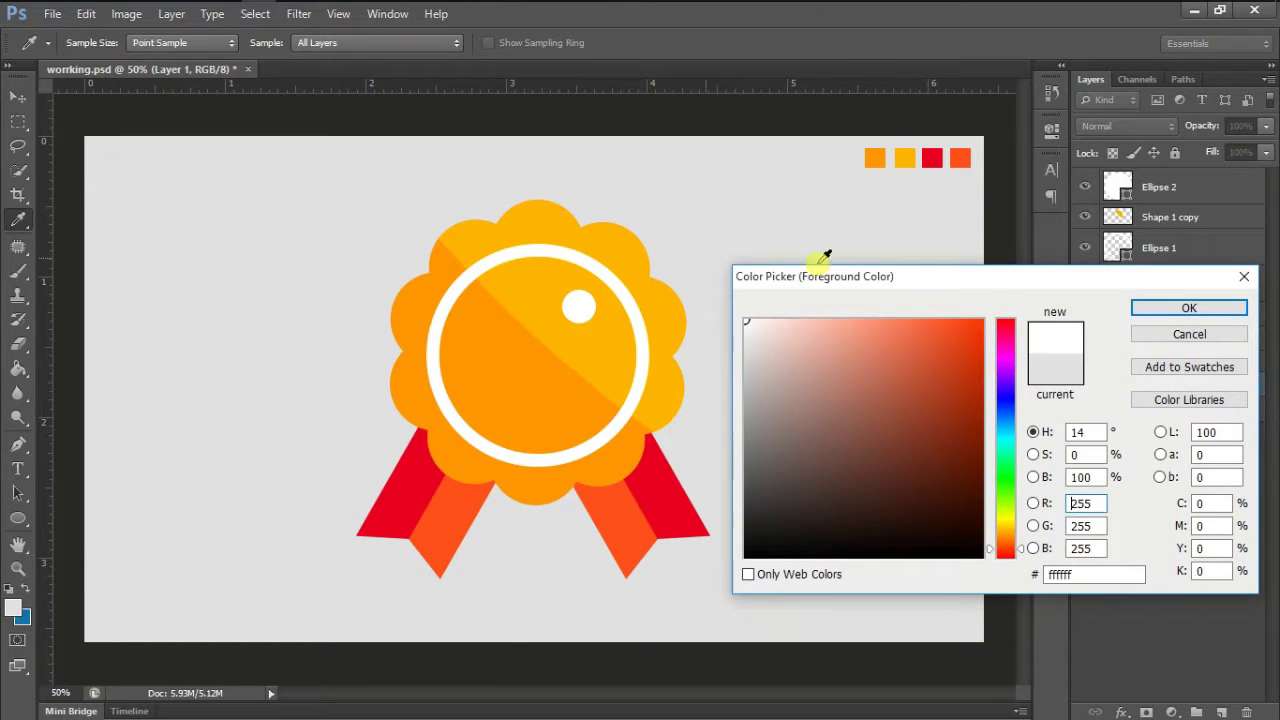
left_click(1143, 307)
left_click(86, 43)
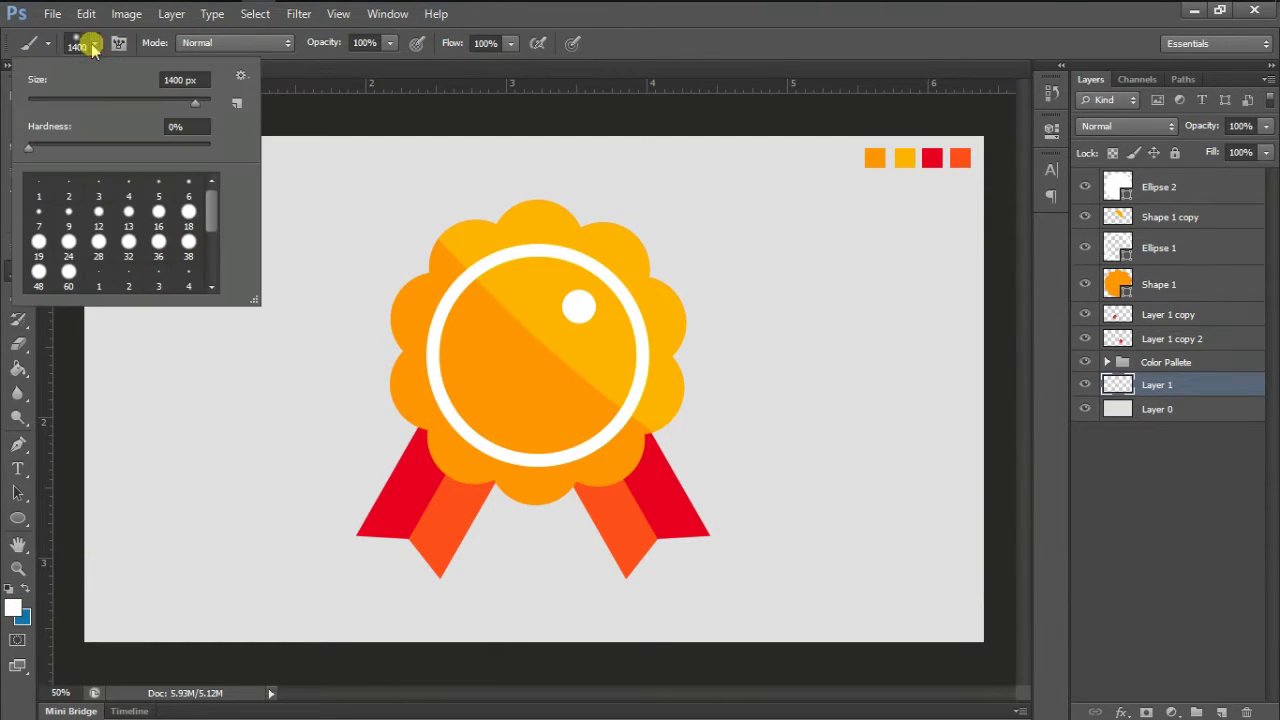
left_click(195, 80)
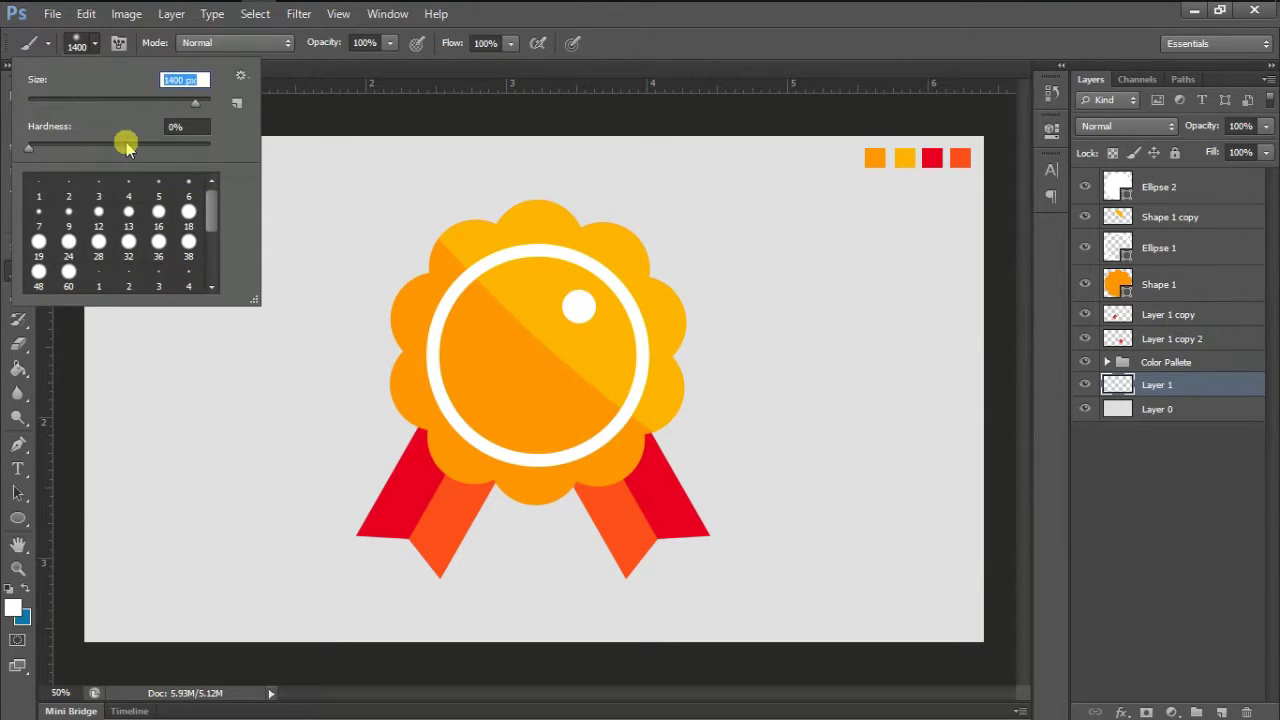
key("Tab")
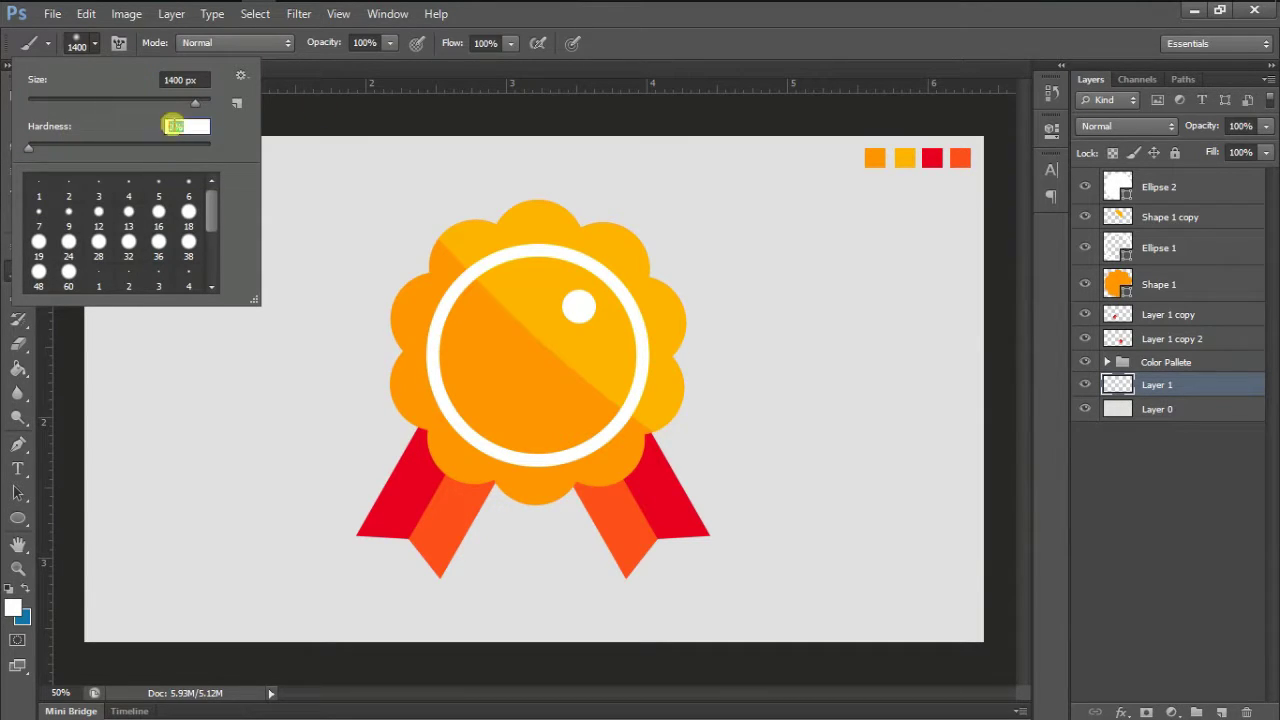
left_click(628, 37)
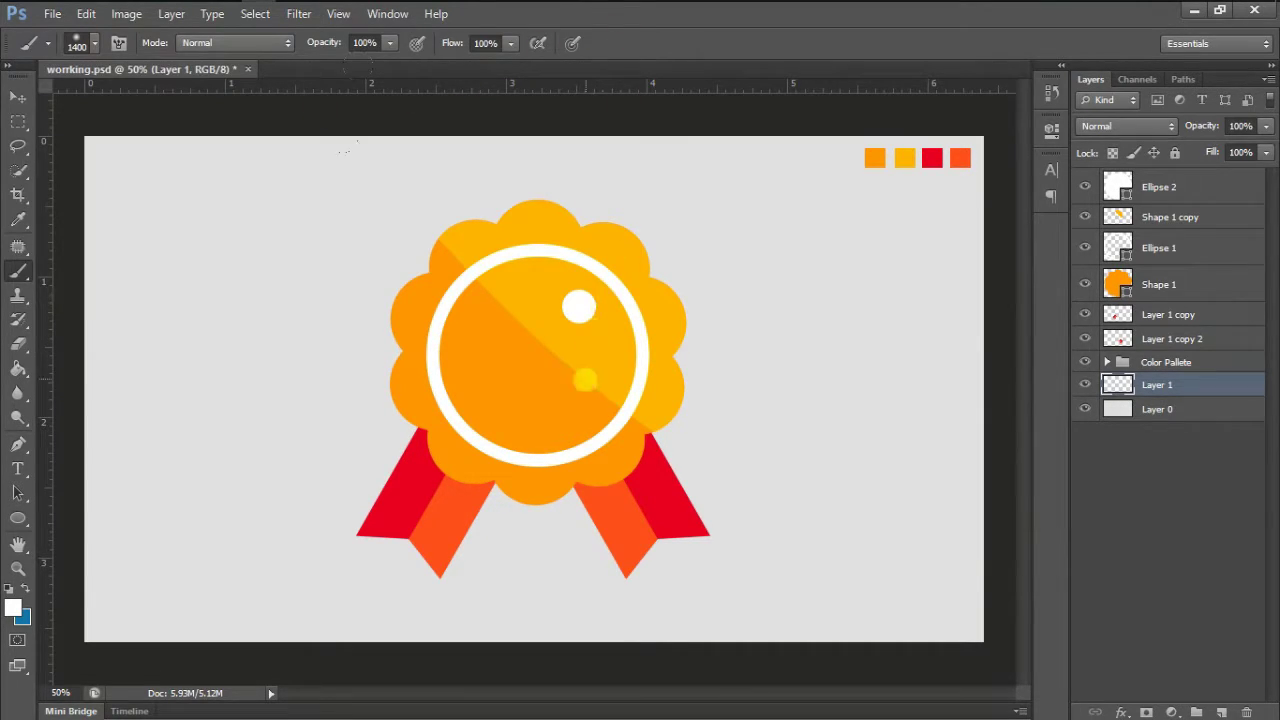
left_click(539, 389)
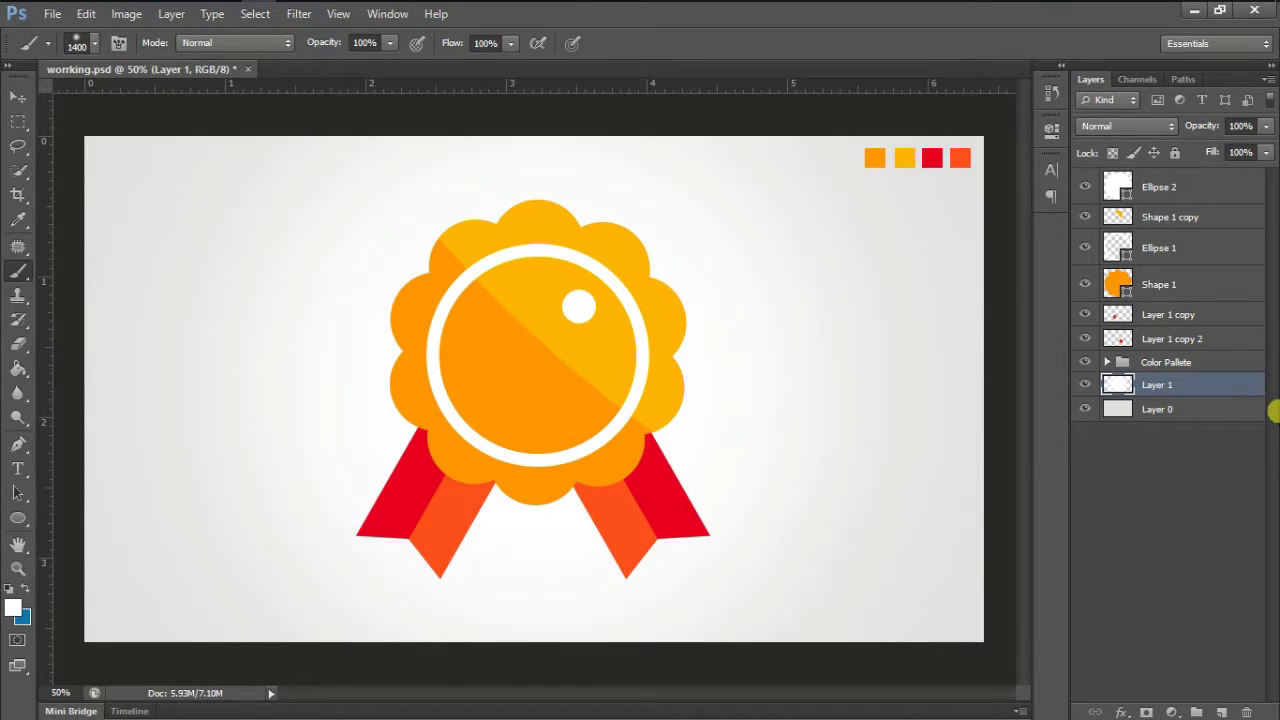
Step: Merge Shape 1 copy, Ellipse 1, Shape 1, Layer 1 copy and Layer 1 copy 2 into one badge layer
left_click(1172, 217)
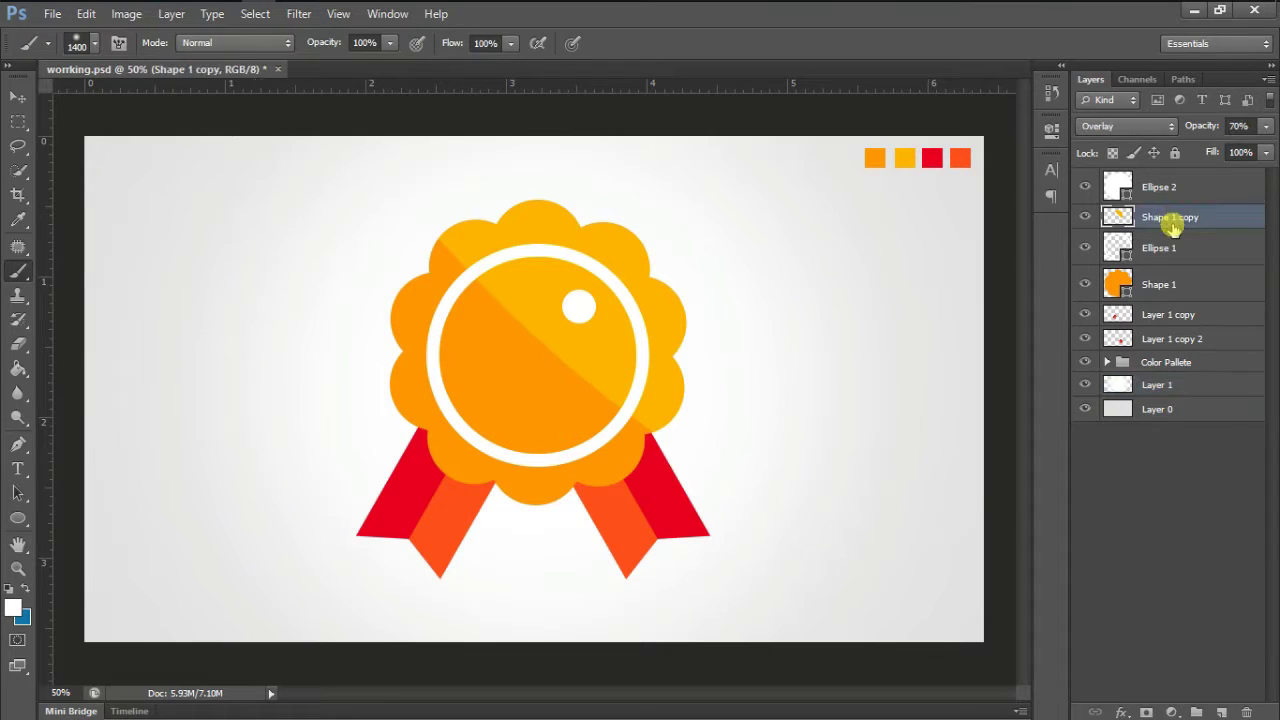
left_click(1176, 247, "shift")
left_click(1180, 284, "shift")
left_click(1183, 314, "shift")
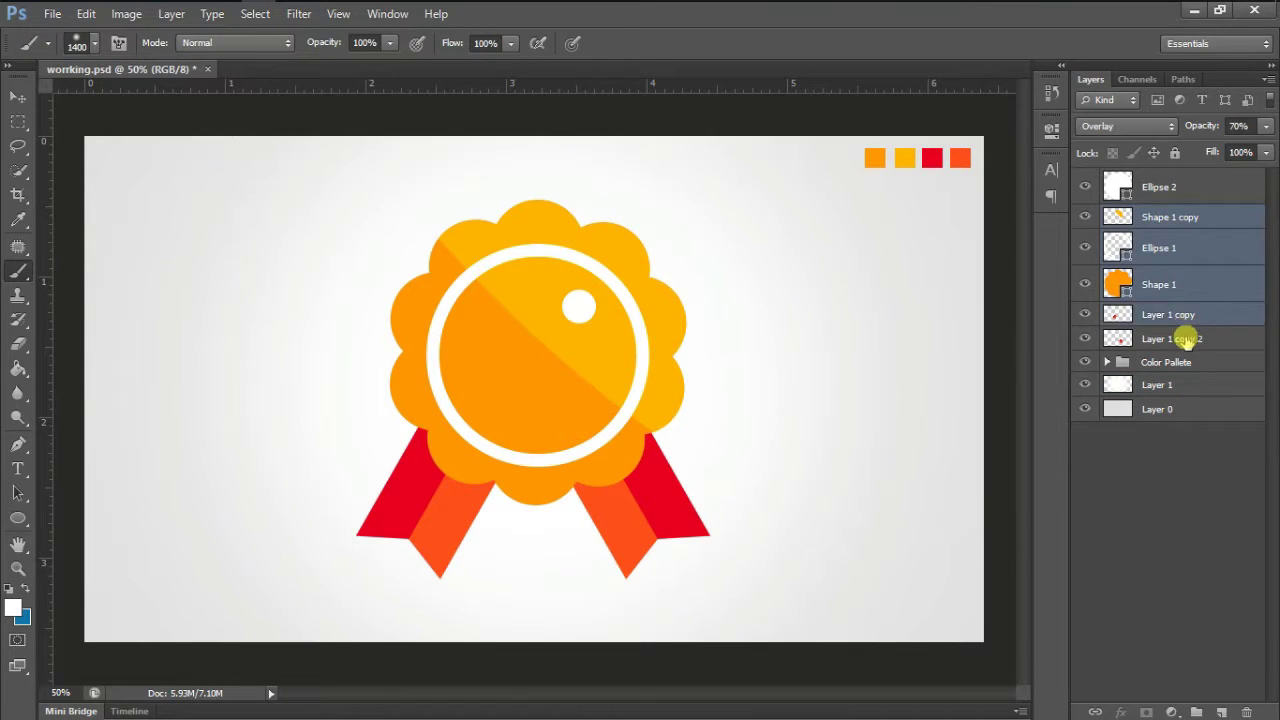
left_click(1180, 338, "shift")
right_click(1184, 340)
left_click(1025, 494)
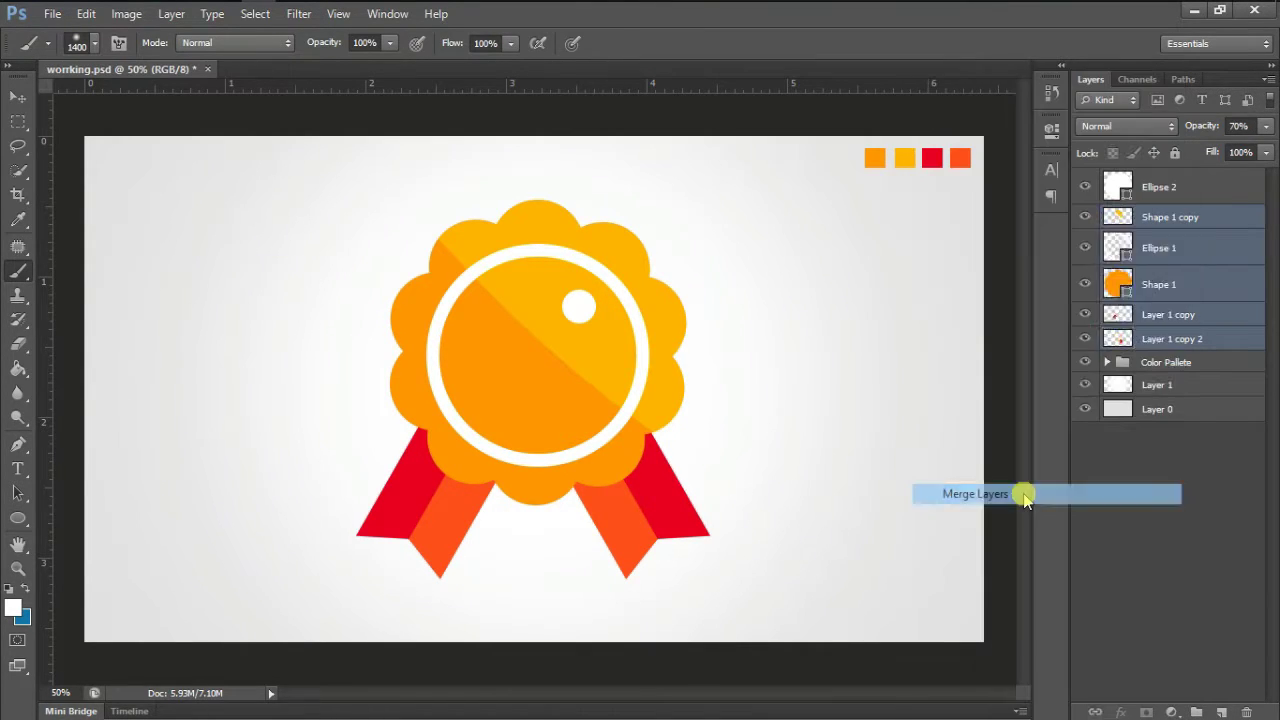
left_click(1082, 218)
left_click(1083, 217)
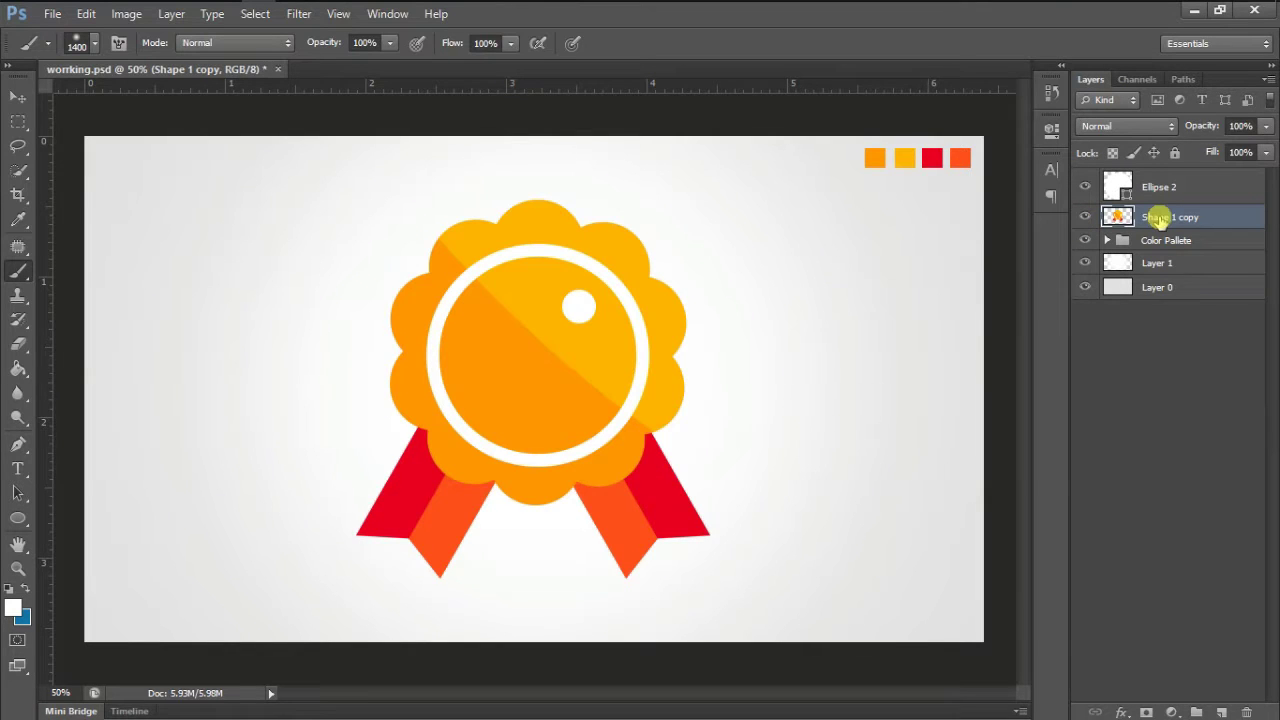
Step: Attempt a Free Transform on the merged badge, undoing the accidental squash so it stays unchanged
left_click(52, 14)
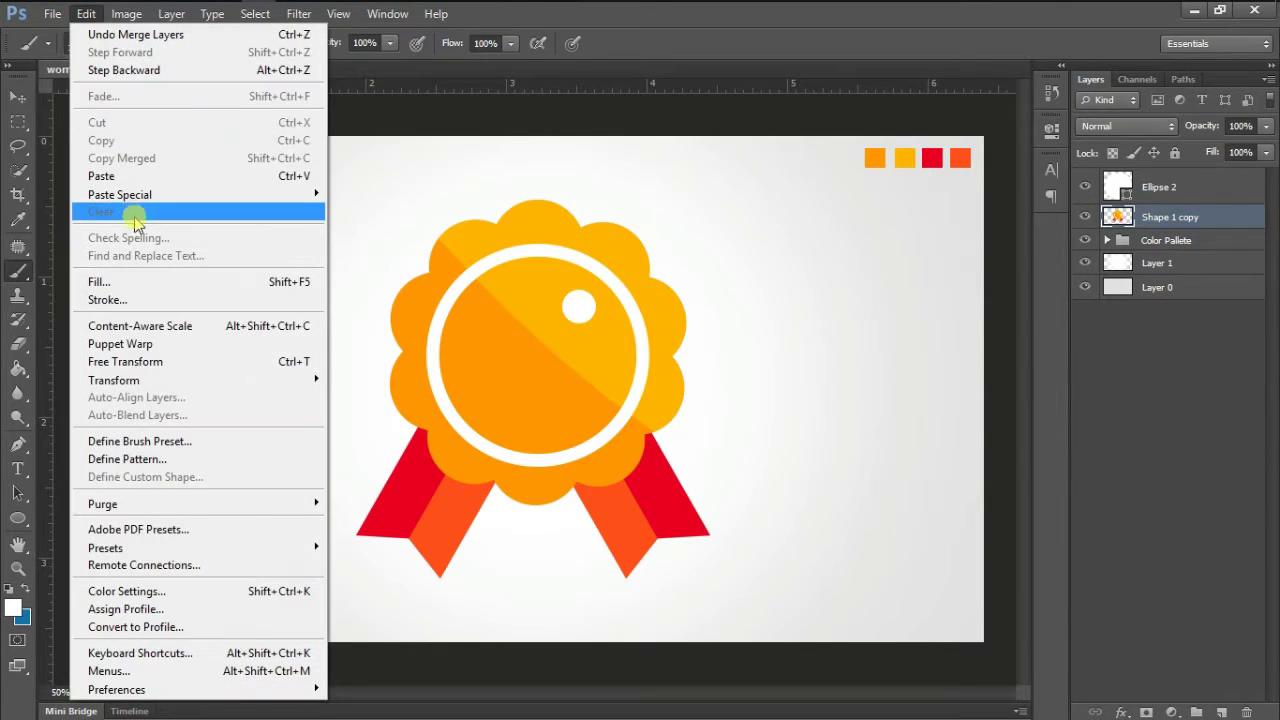
left_click(175, 361)
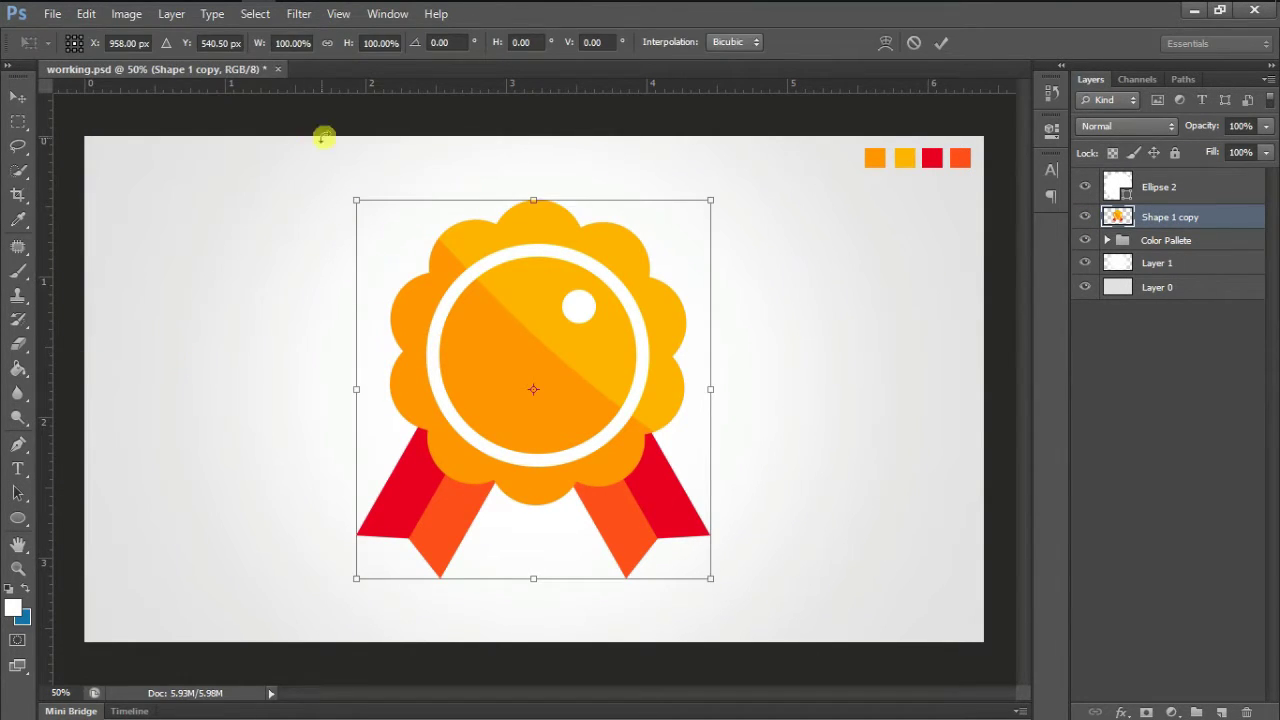
left_click_drag(365, 228, 458, 236)
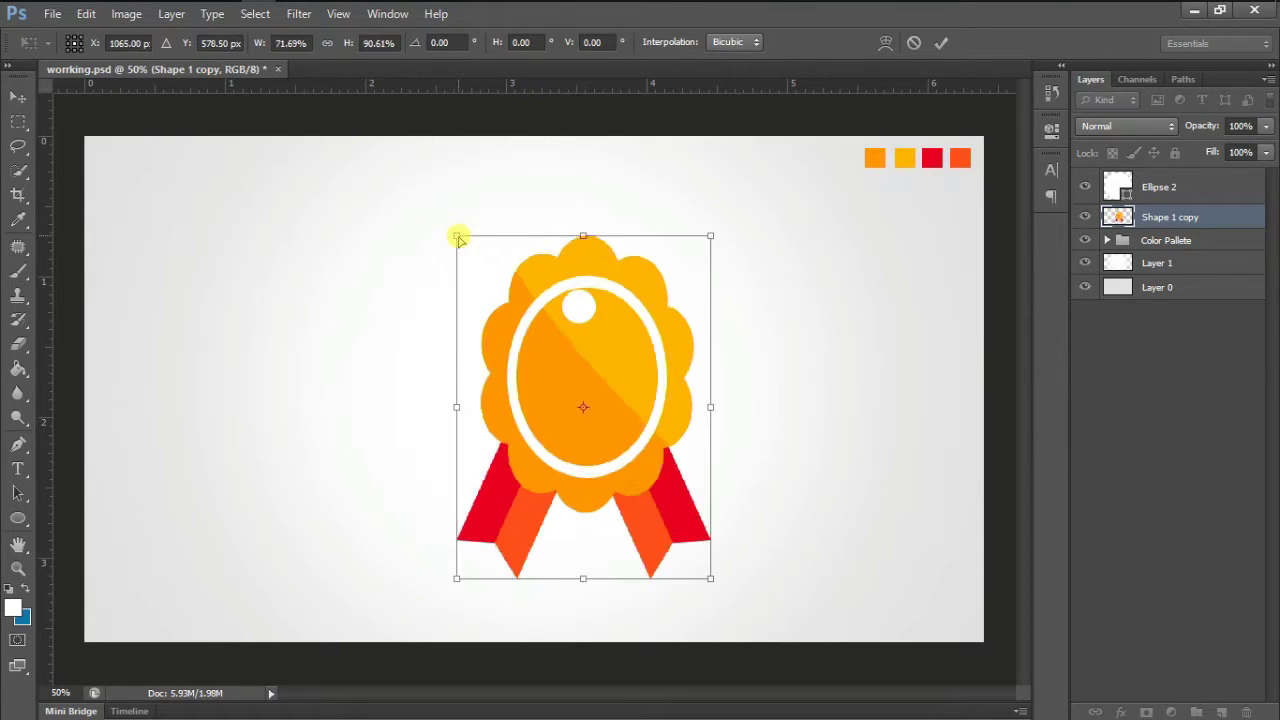
key("ctrl+z")
left_click(941, 42)
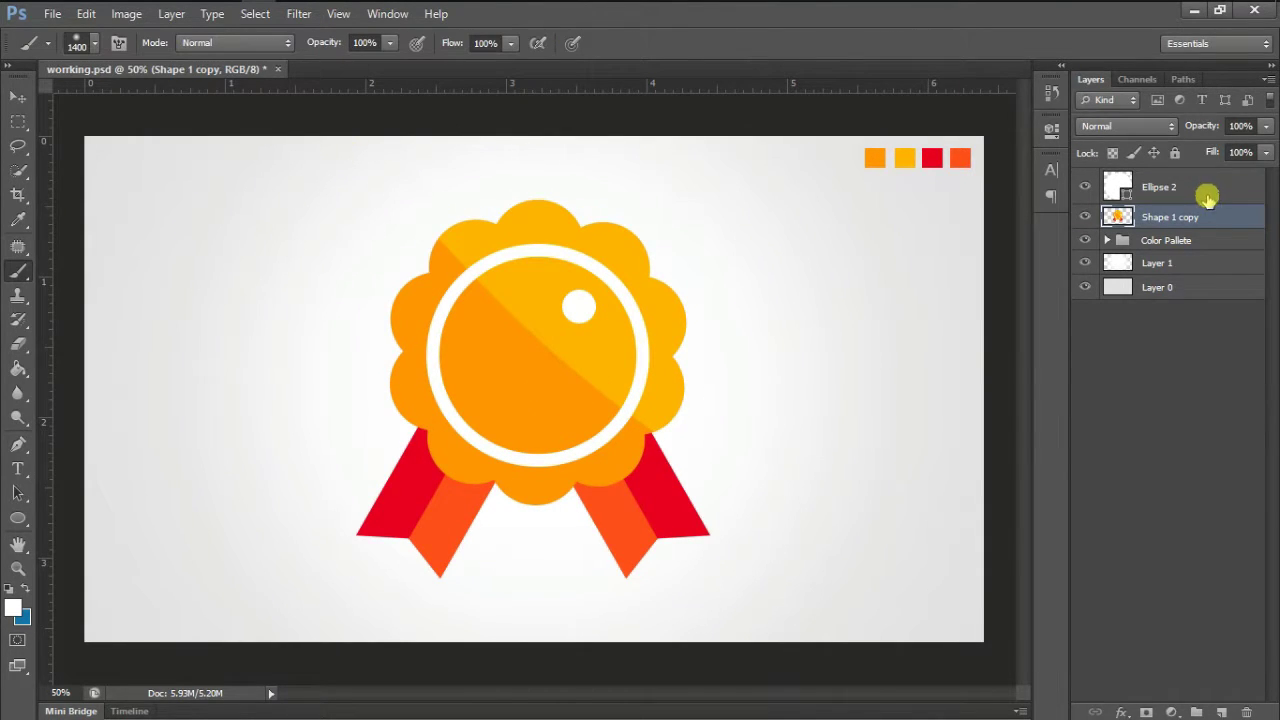
Step: Merge the Ellipse 2 highlight into the badge and scale it down proportionally to about 68%
left_click(1205, 195, "shift")
right_click(1205, 195)
left_click(958, 491)
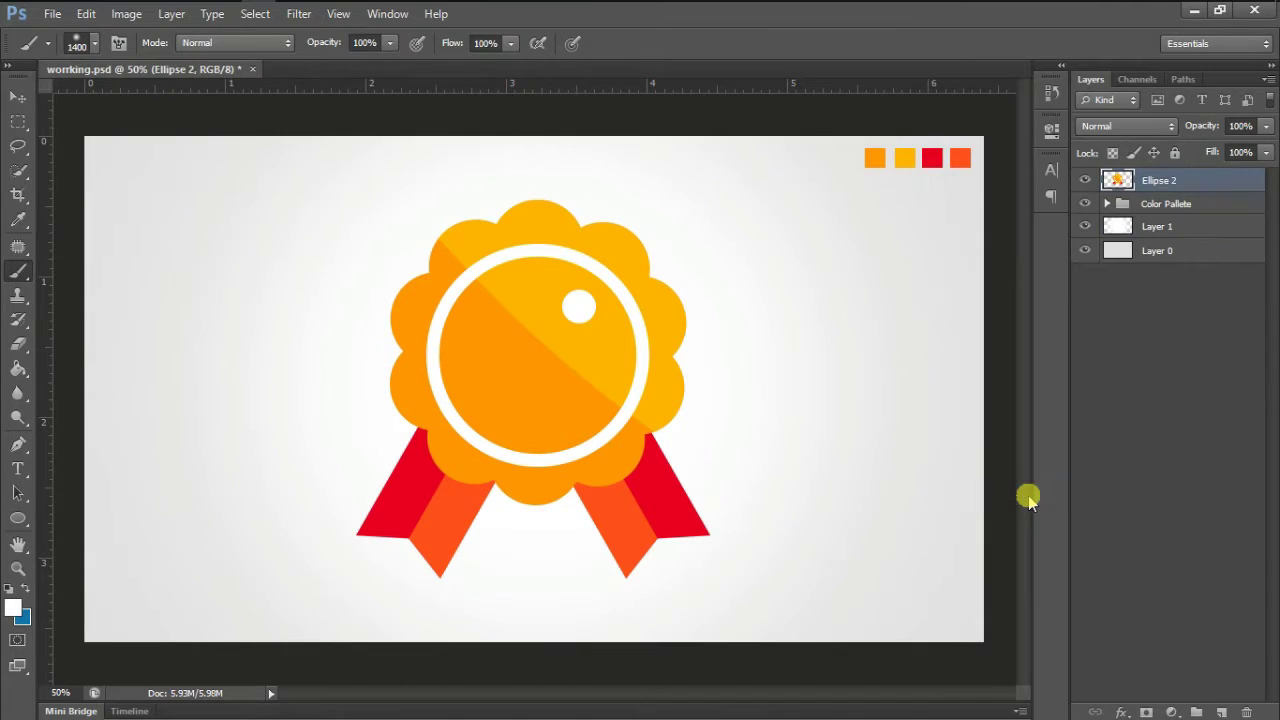
key("ctrl+t")
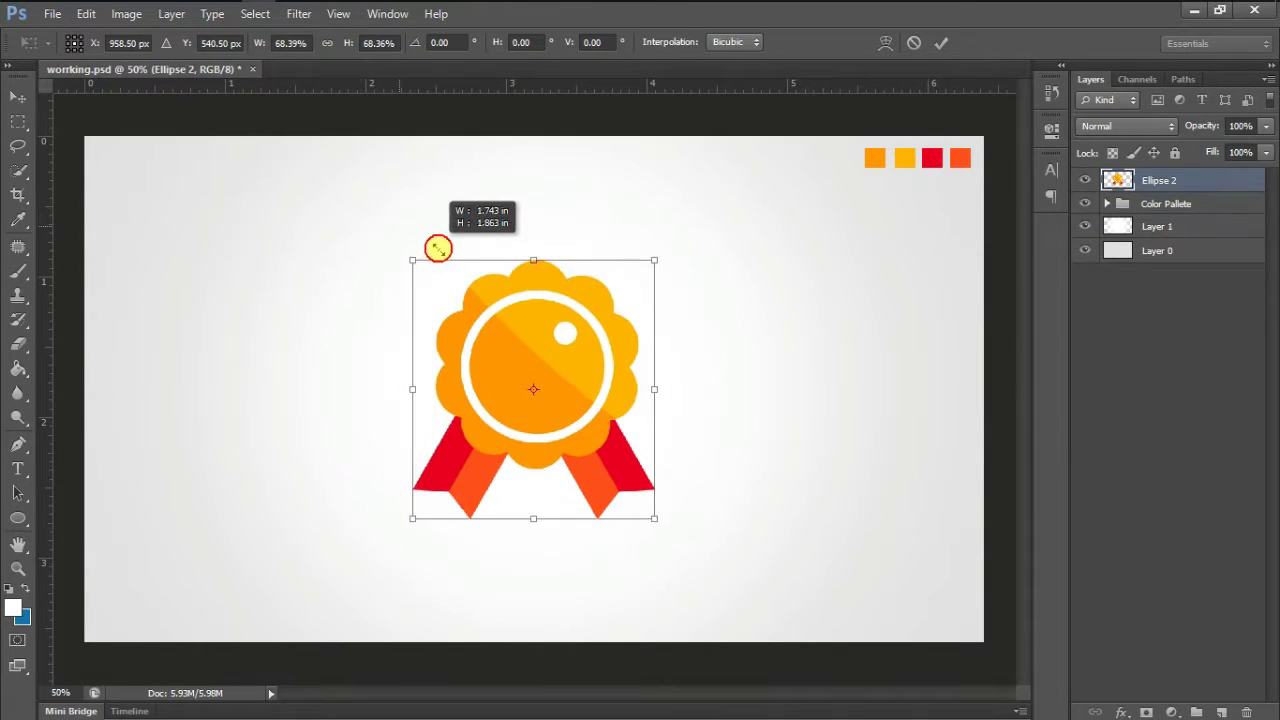
left_click_drag(360, 204, 455, 256)
key("Return")
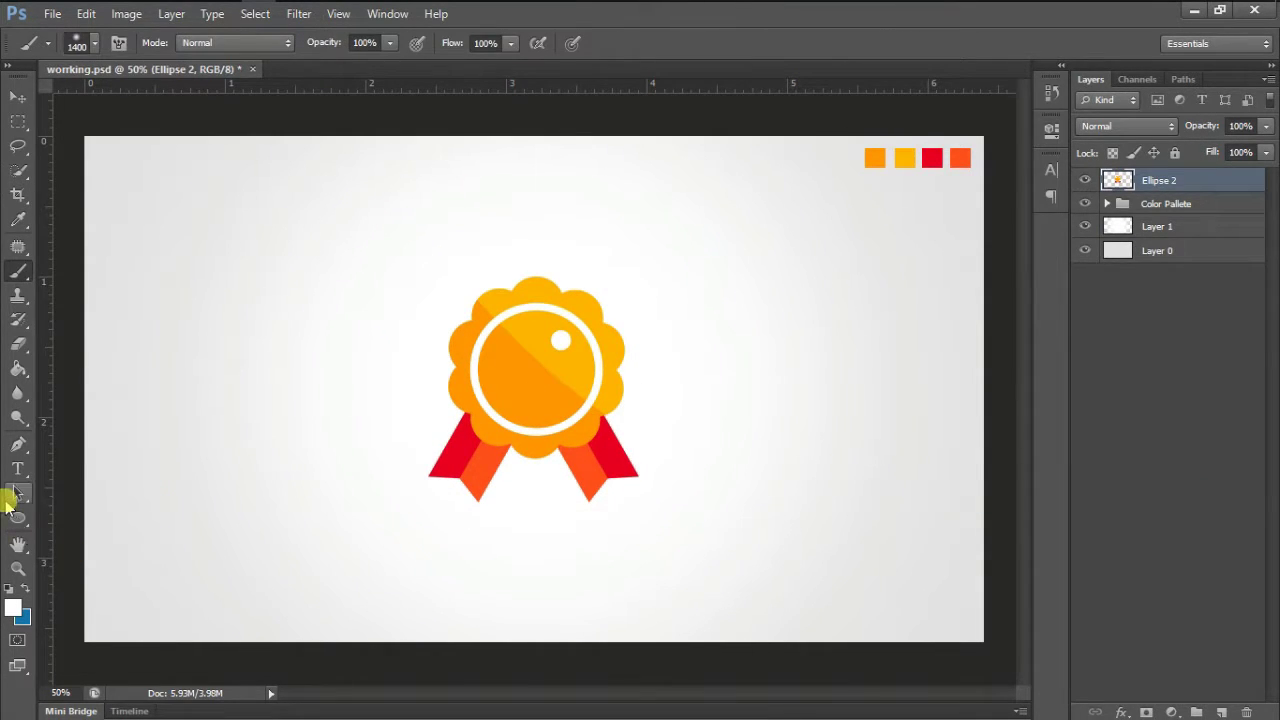
left_click(17, 518)
Step: Draw a large Ellipse 3 circle centred on the badge, nudge it down, and choose green #3b9a1a for its fill
left_click_drag(535, 372, 777, 563)
left_click(20, 96)
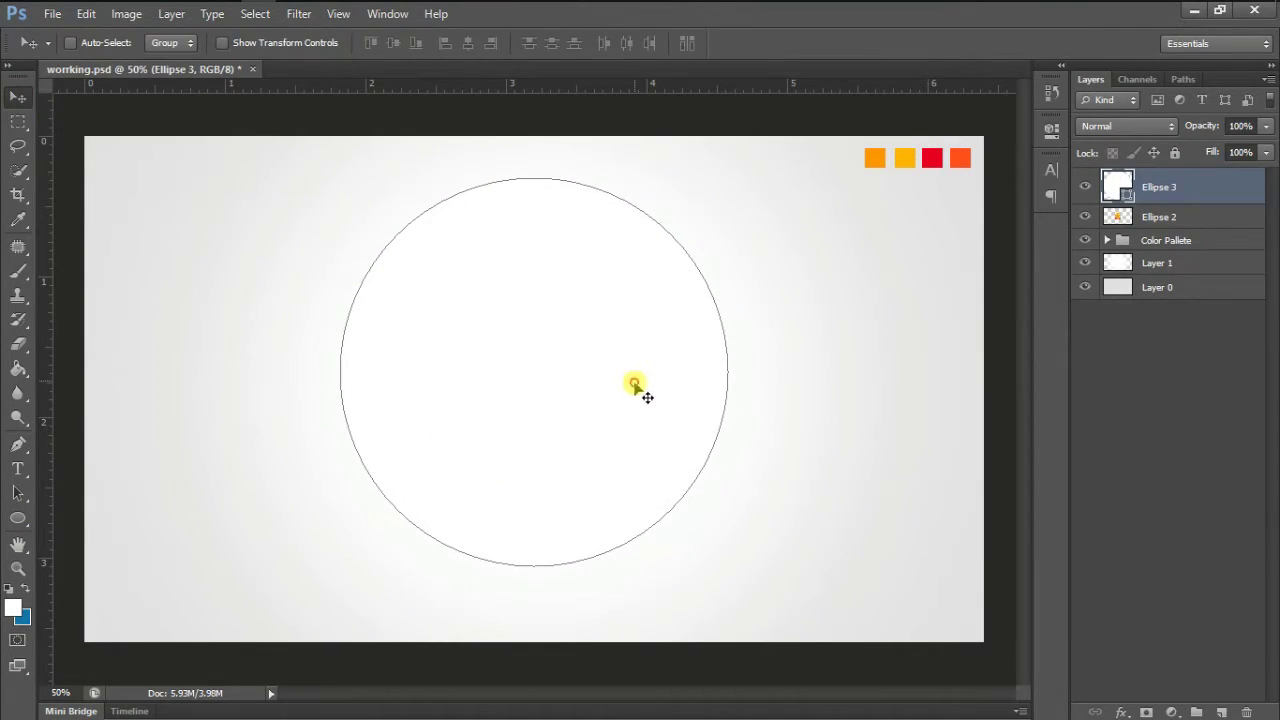
left_click_drag(638, 378, 645, 396)
double_click(1116, 178)
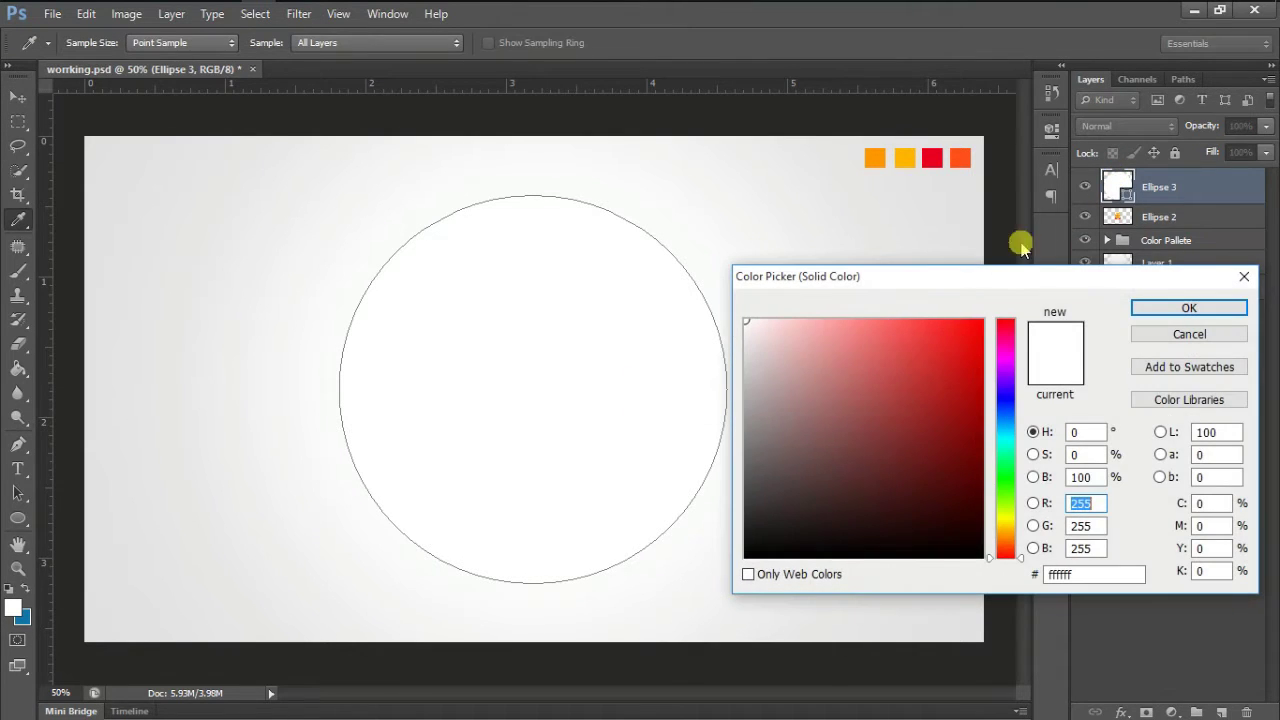
left_click(1006, 490)
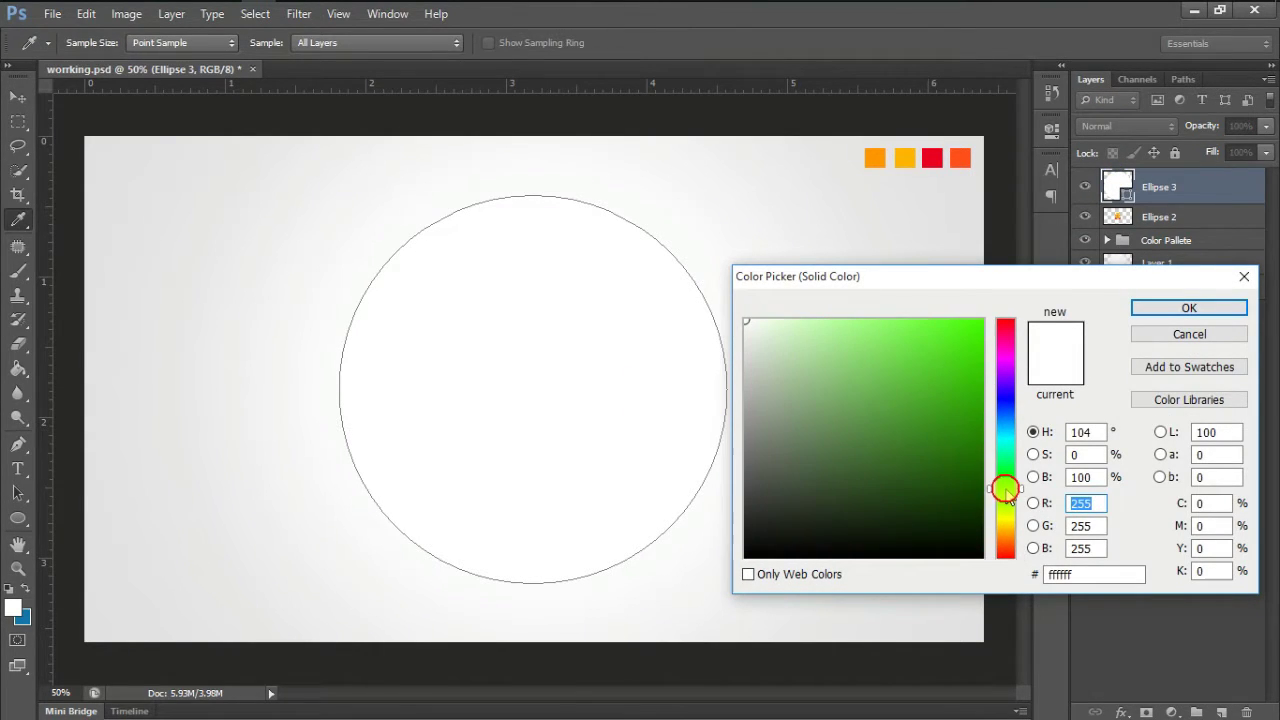
left_click(949, 421)
left_click_drag(949, 421, 940, 409)
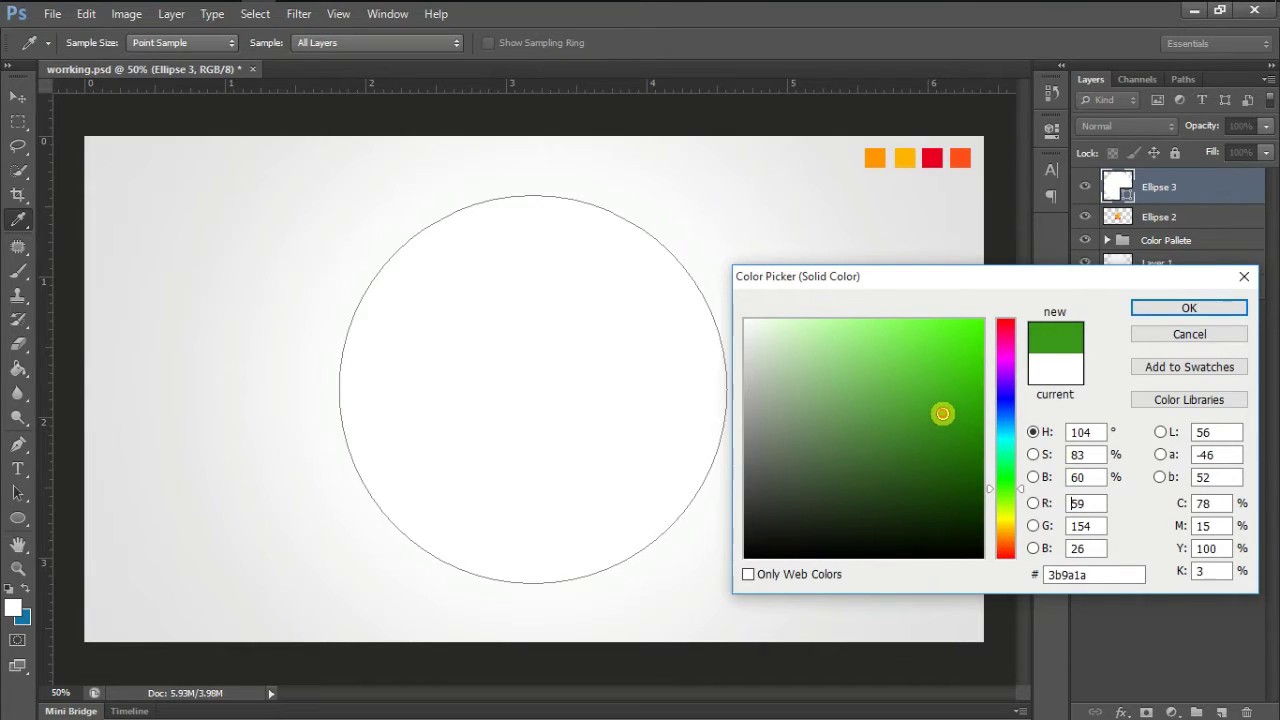
Step: Place Ellipse 3 below the Ellipse 2 badge and enlarge the badge to about 111%
left_click(1160, 309)
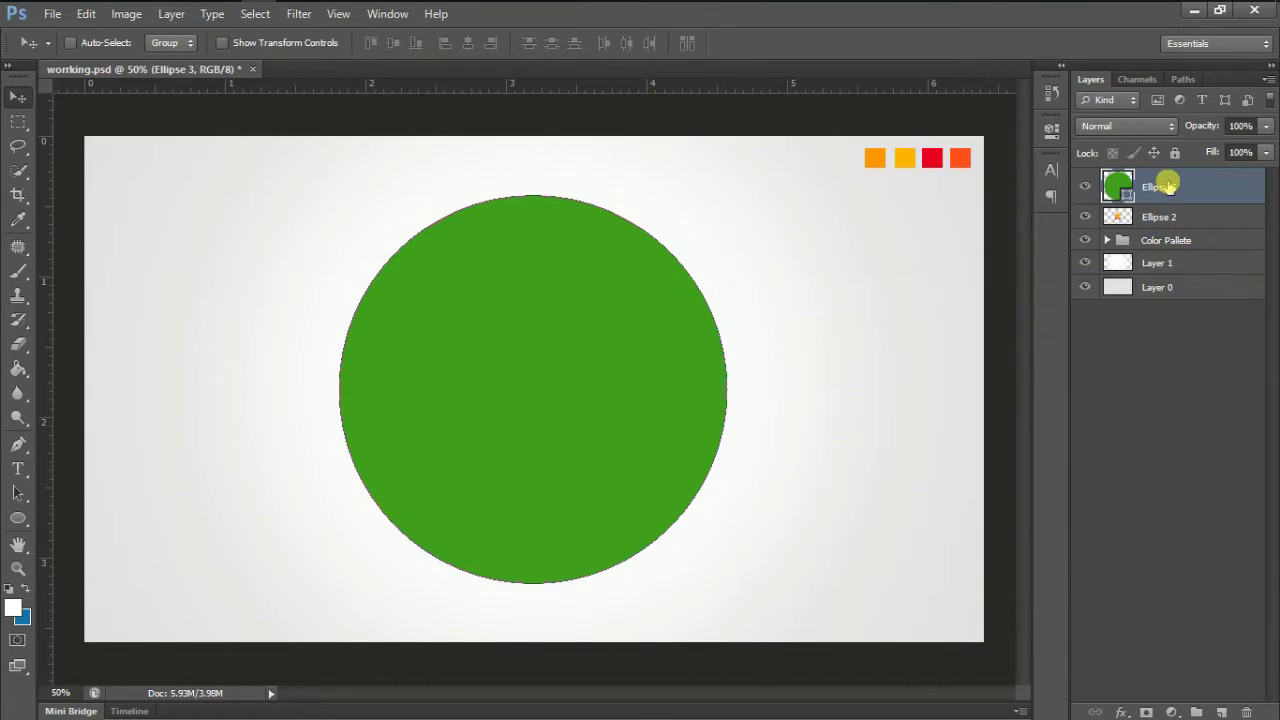
left_click_drag(1160, 187, 1172, 222)
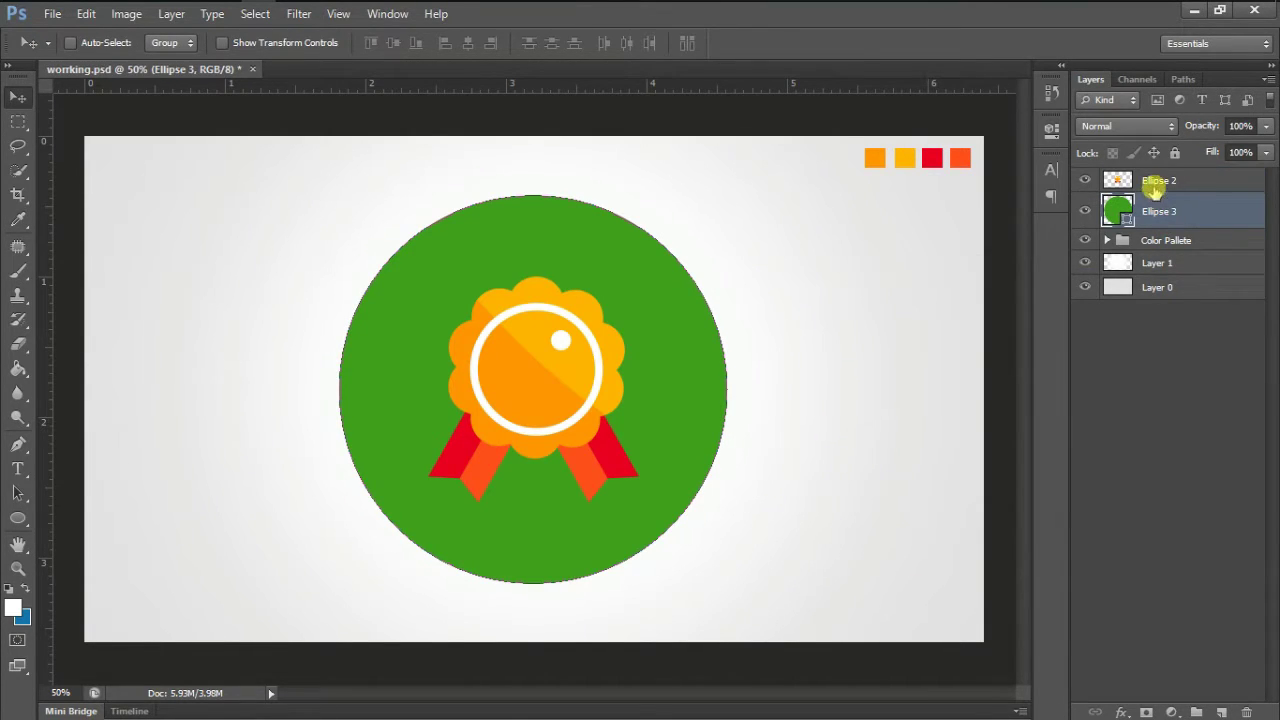
left_click(1155, 181)
key("ctrl+t")
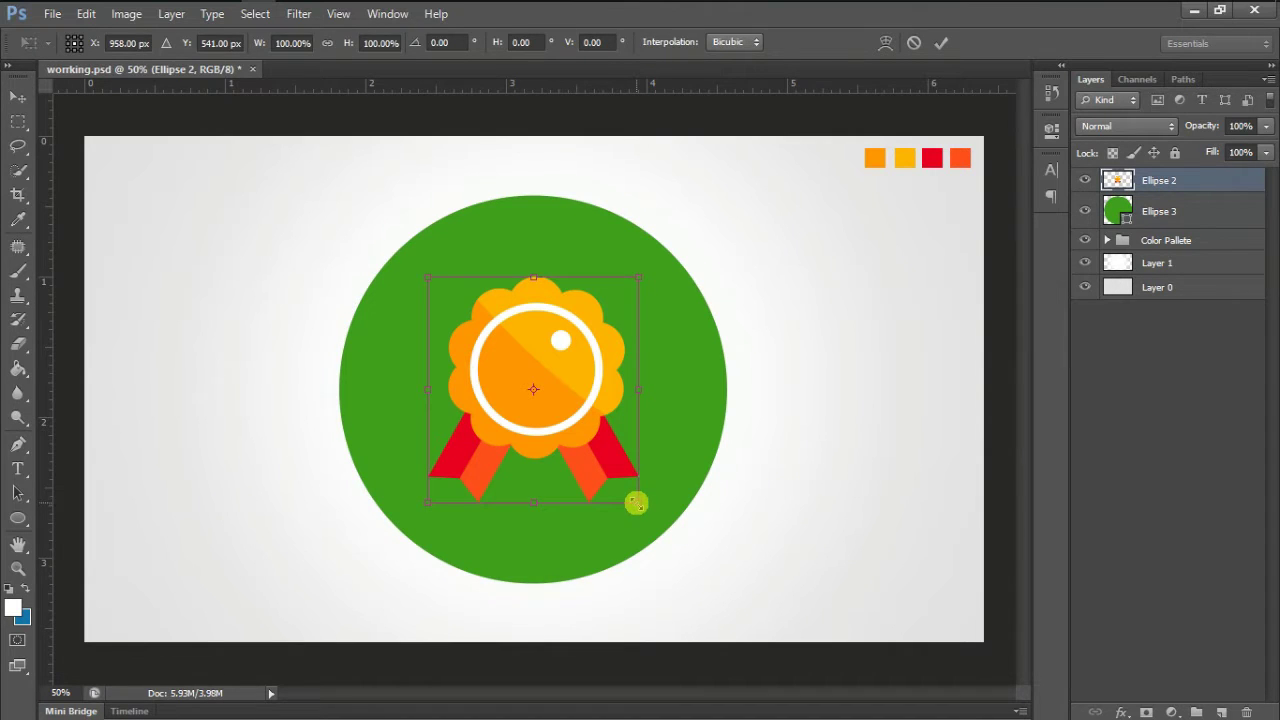
left_click_drag(636, 503, 650, 516)
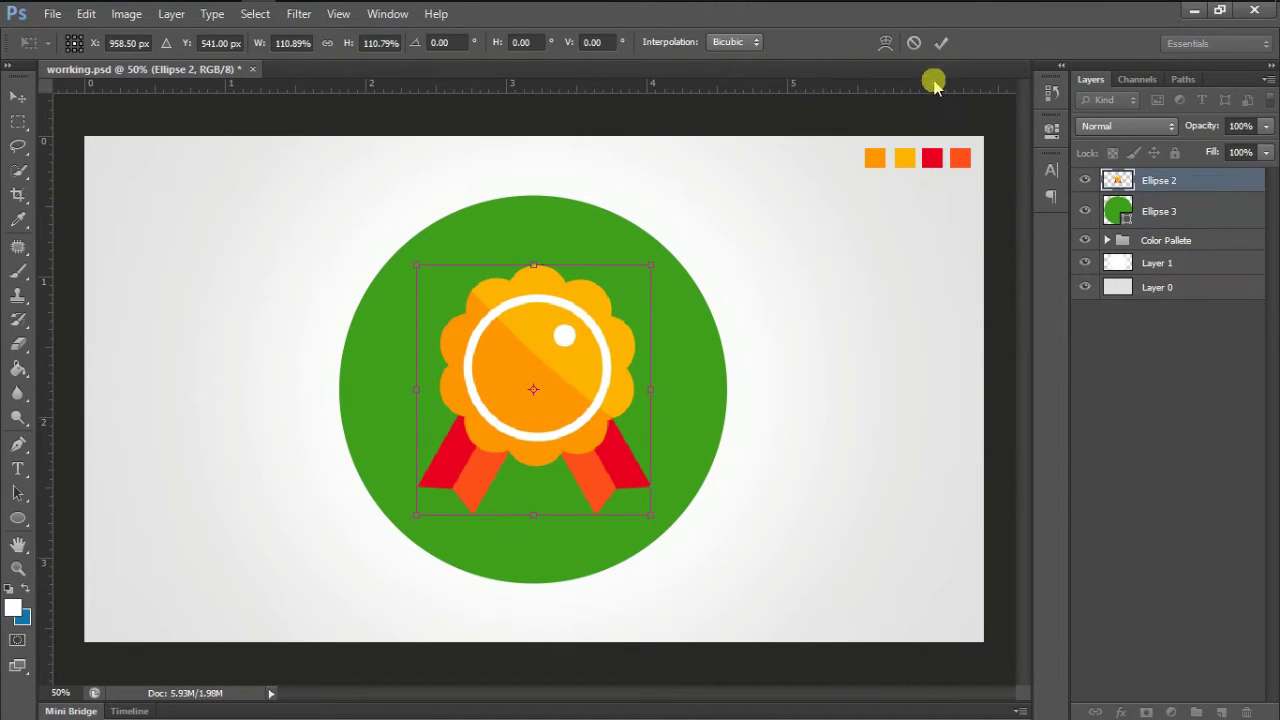
left_click(932, 45)
Step: Recolour the Ellipse 3 circle to dark grey #626262
double_click(1116, 210)
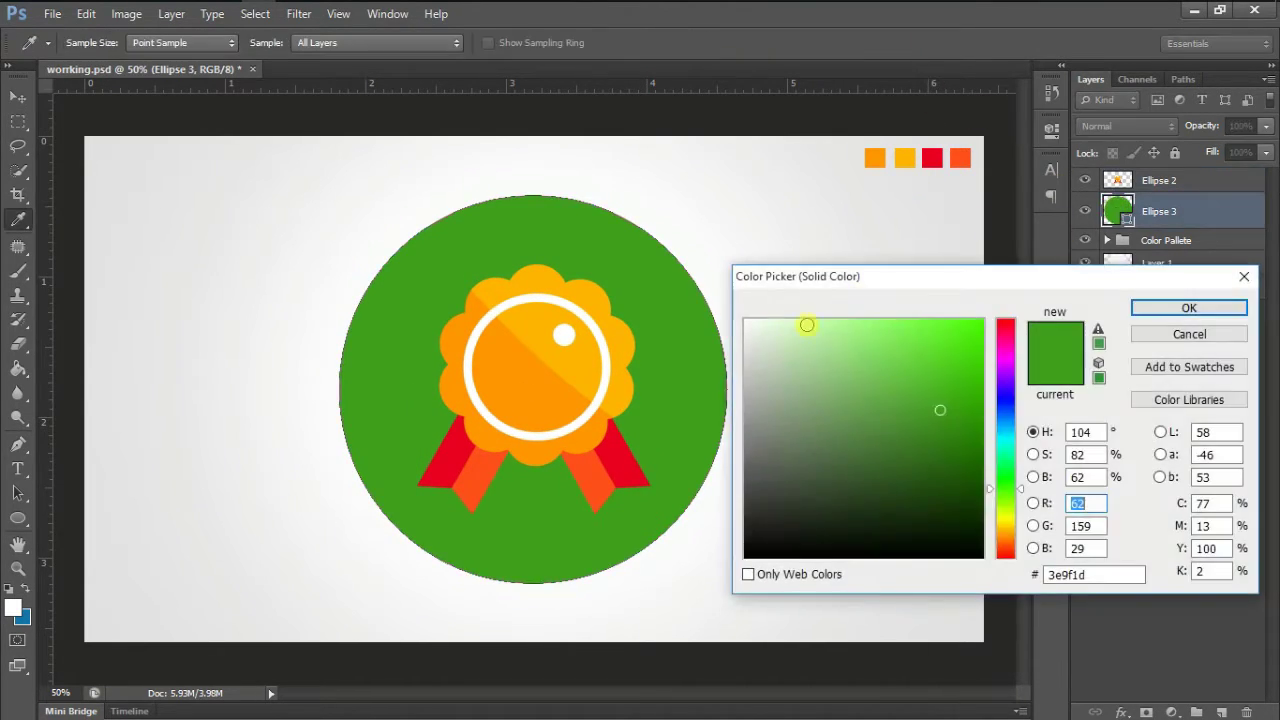
left_click(735, 385)
left_click(722, 440)
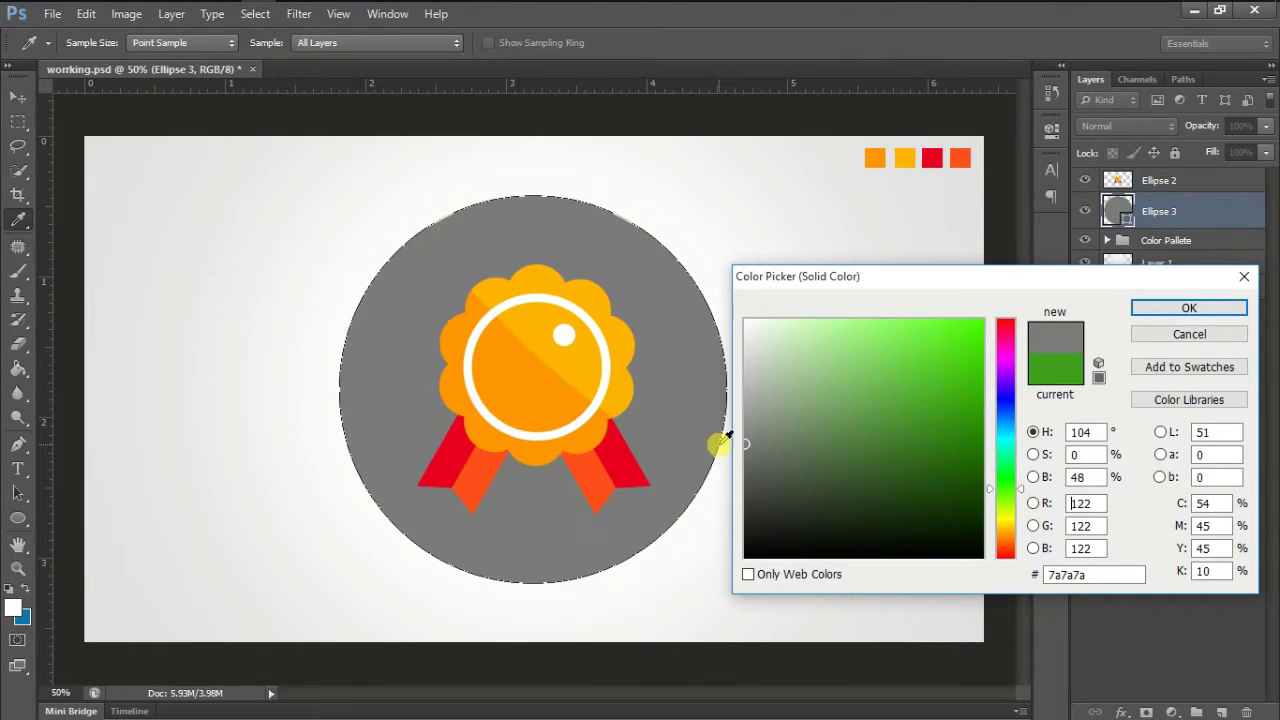
left_click(715, 465)
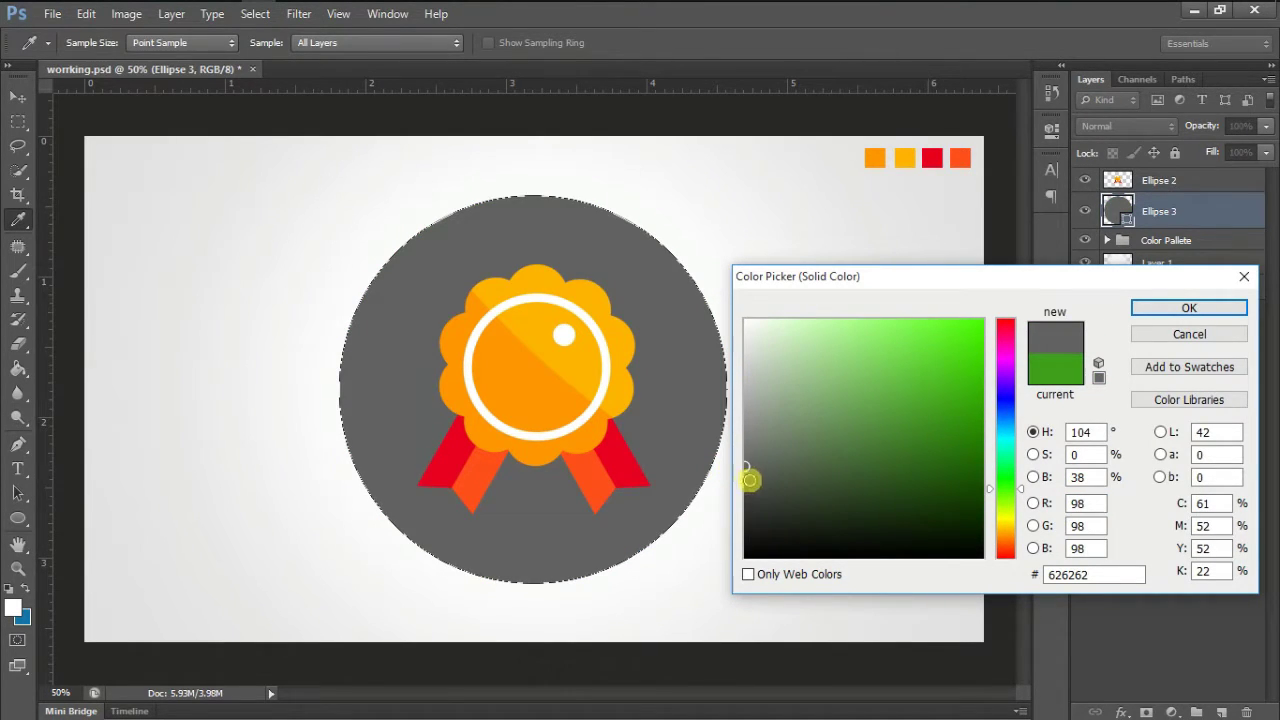
left_click(740, 476)
left_click(1165, 308)
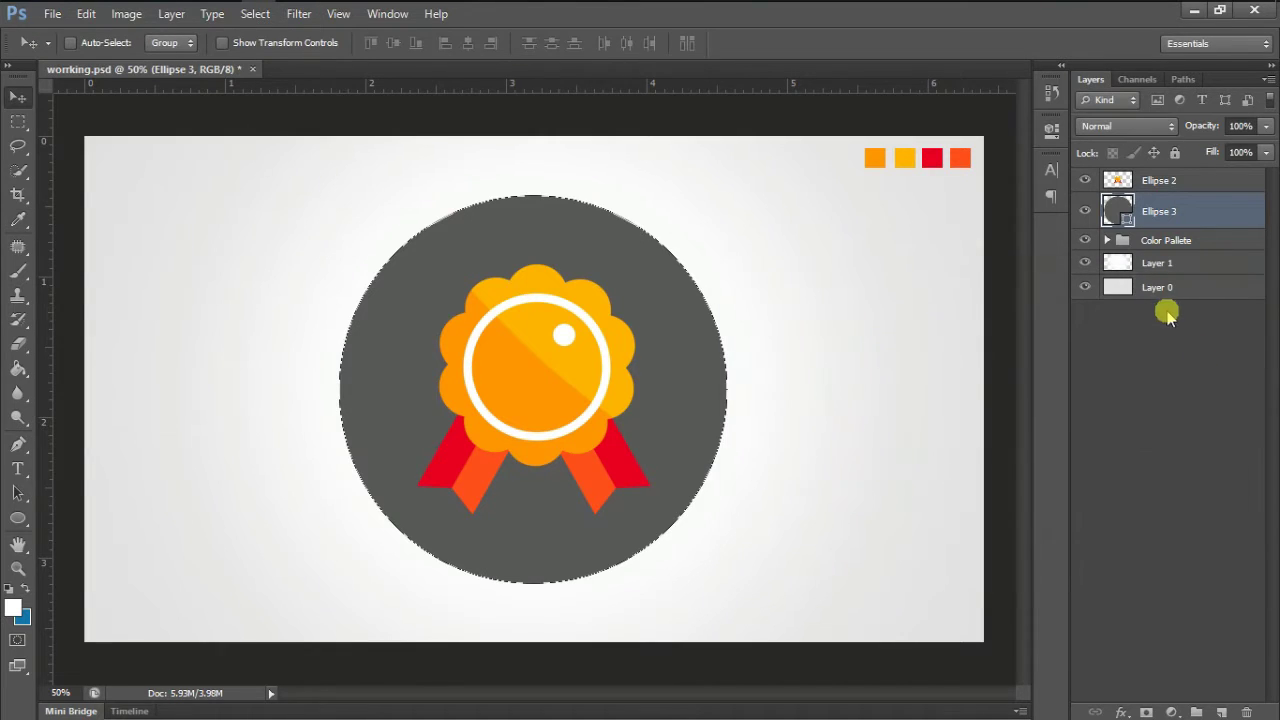
Step: Add a new Layer 2 and begin a Pen path for the long shadow beneath the ribbons
left_click(1221, 712)
key("ctrl+d")
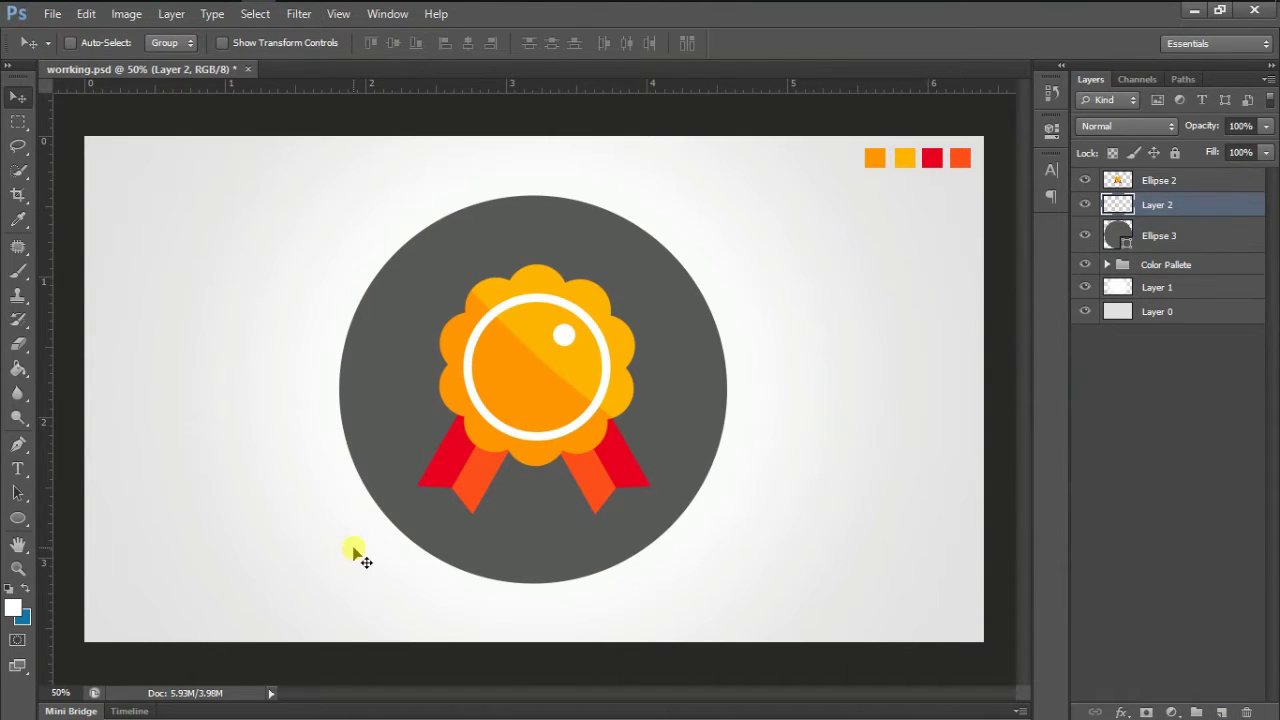
left_click(18, 443)
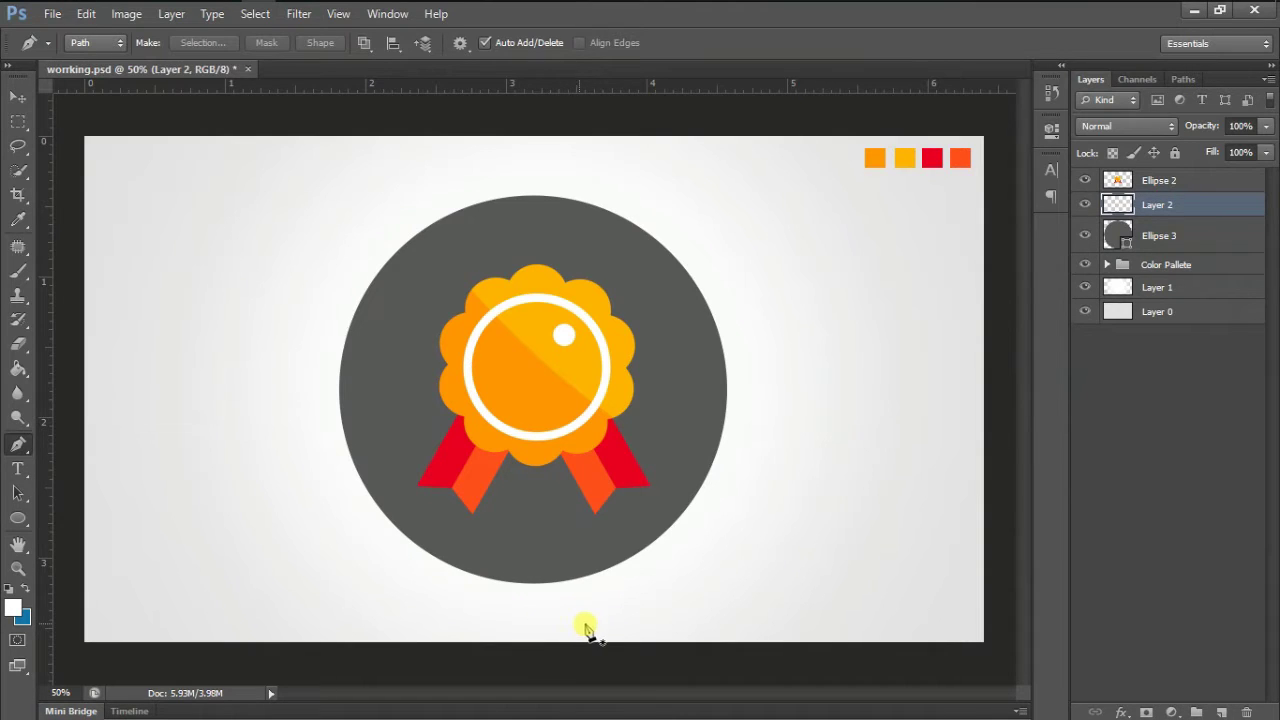
left_click(594, 623)
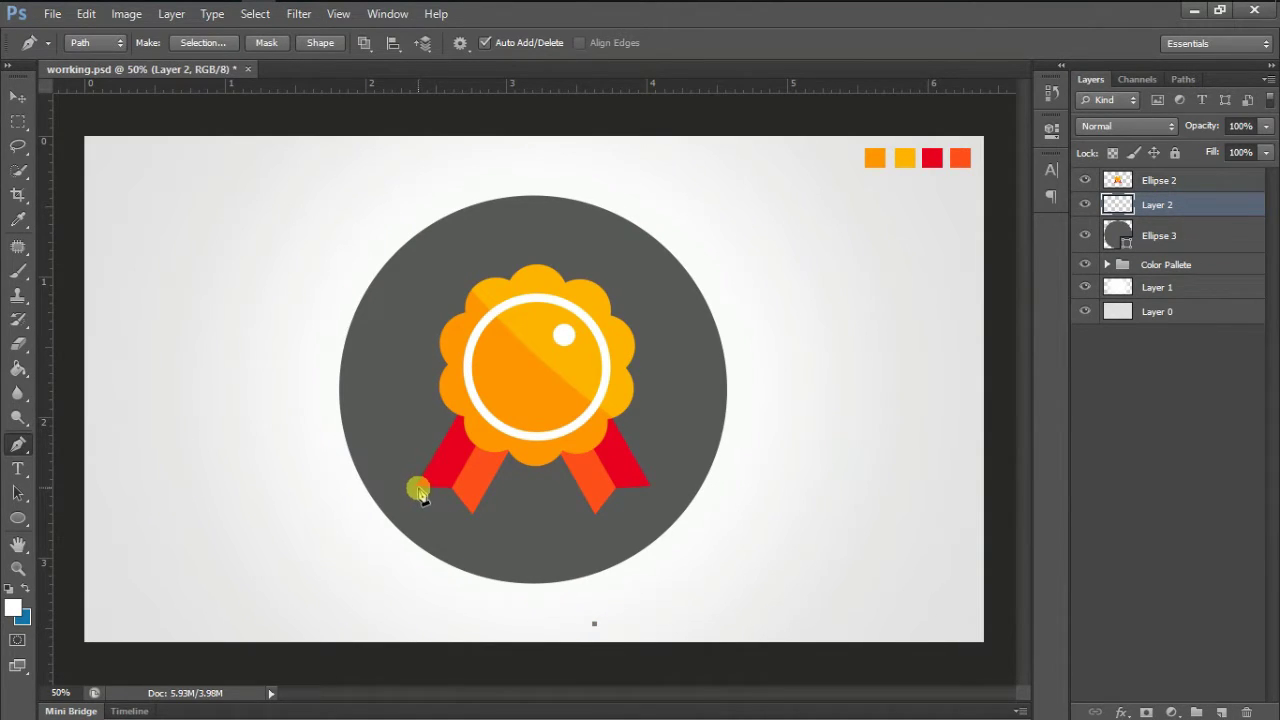
left_click_drag(418, 490, 470, 465)
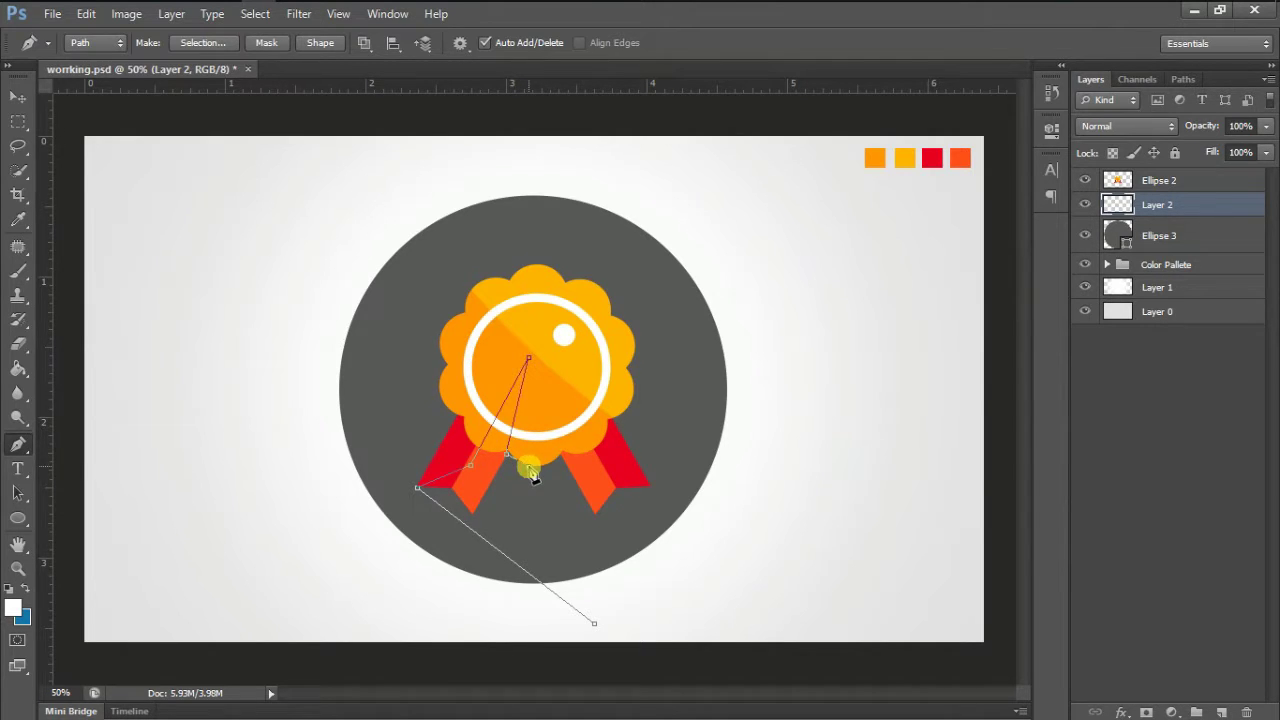
left_click_drag(529, 468, 584, 496)
Step: Complete the closed long-shadow path toward the lower right and convert it to a selection
left_click(590, 495)
left_click(582, 403)
left_click(609, 299)
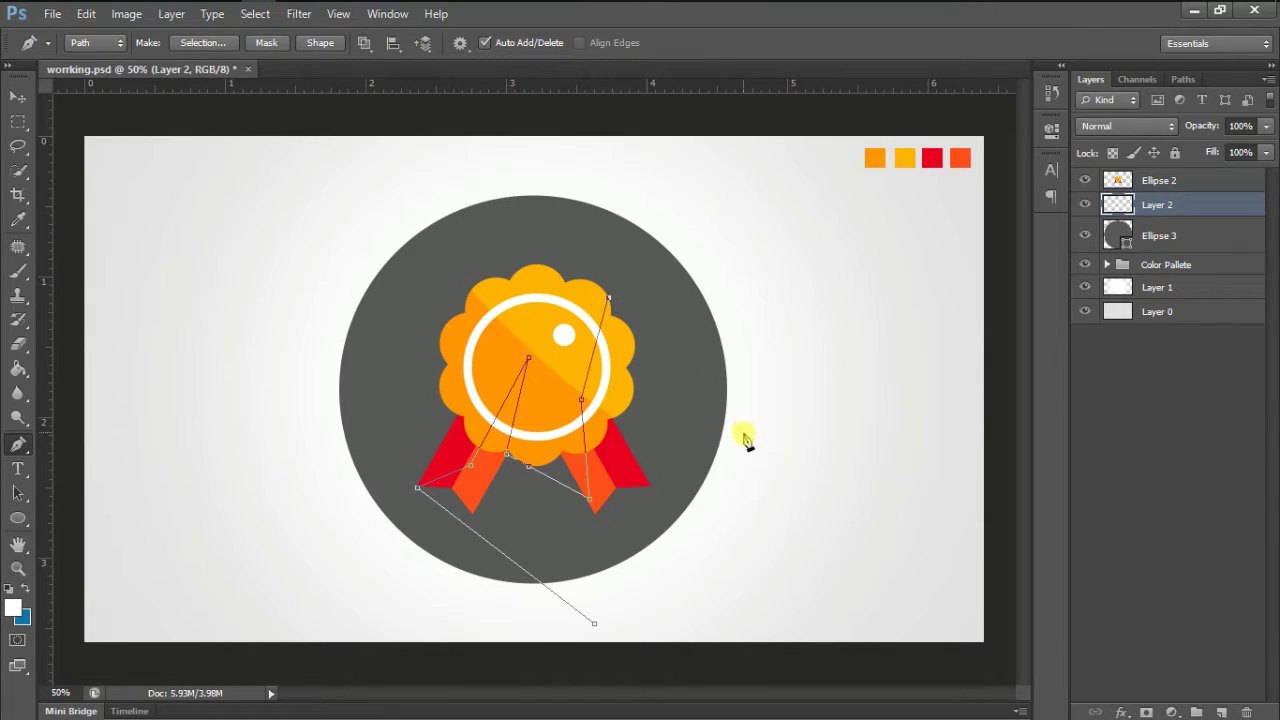
left_click(732, 538)
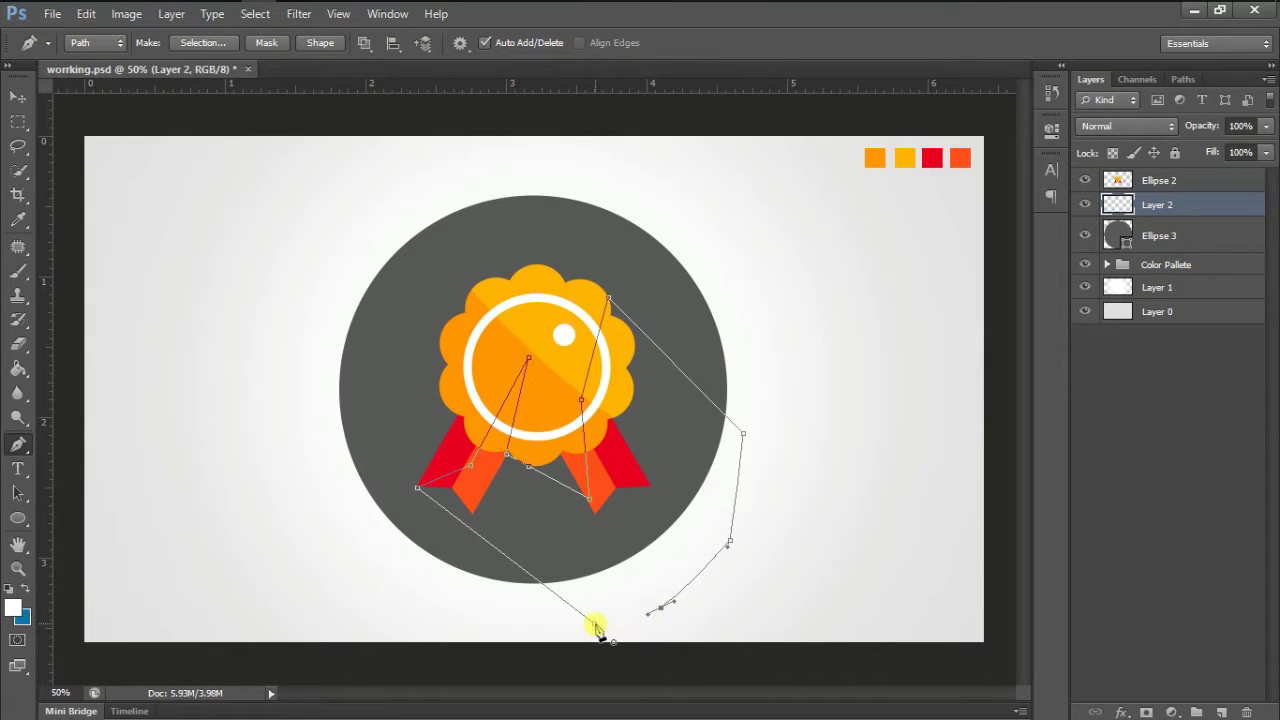
left_click(433, 477)
left_click(223, 42)
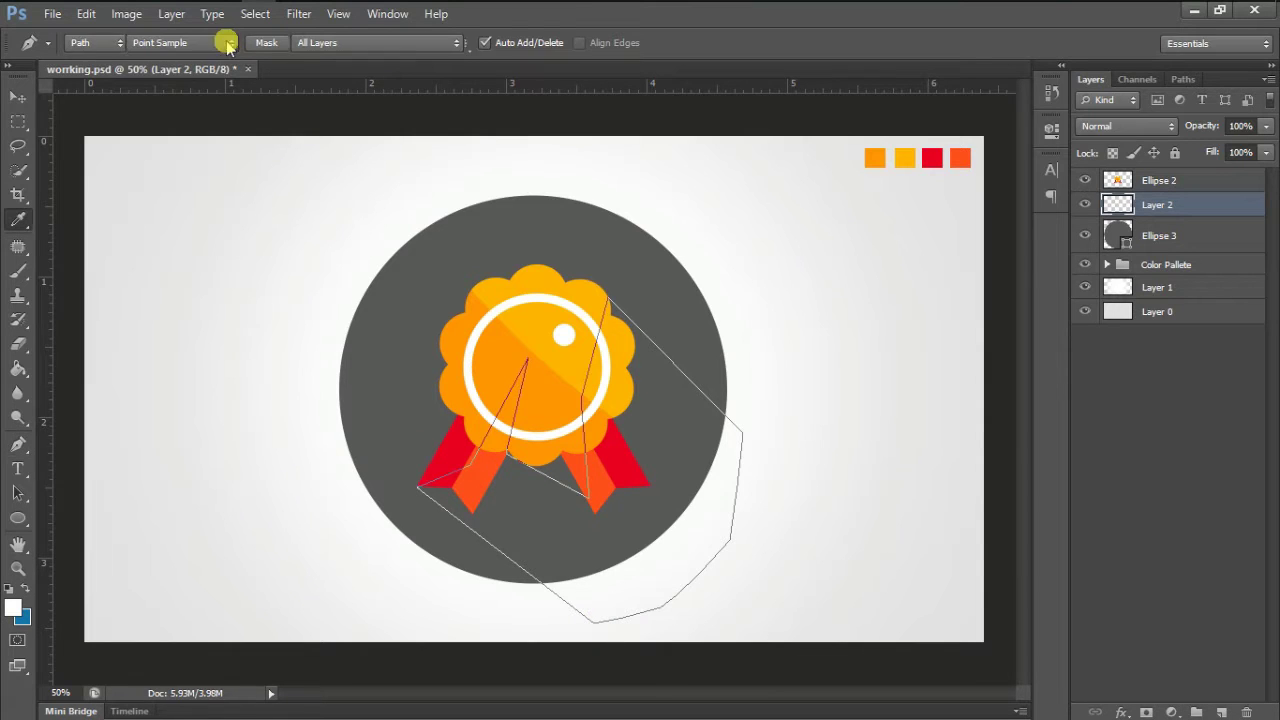
left_click(710, 200)
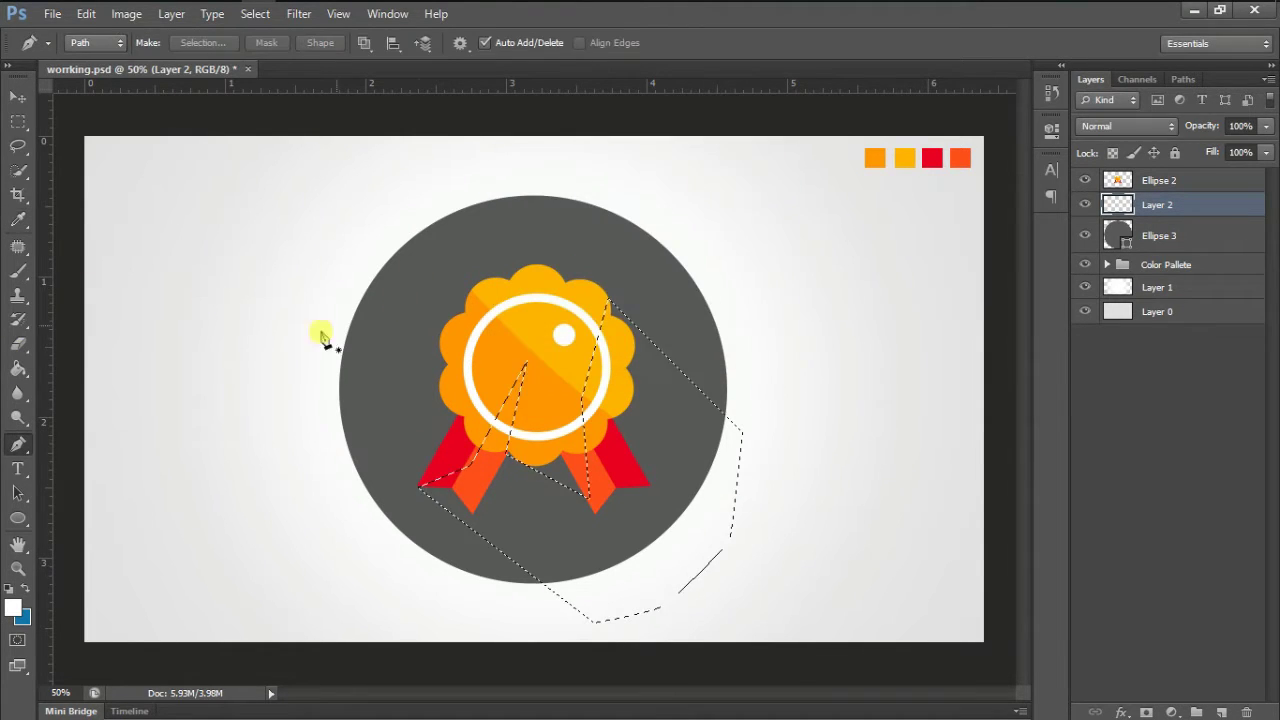
Step: Paint-bucket fill the long-shadow selection on Layer 2 with black (0), then deselect
left_click(18, 369)
left_click(18, 605)
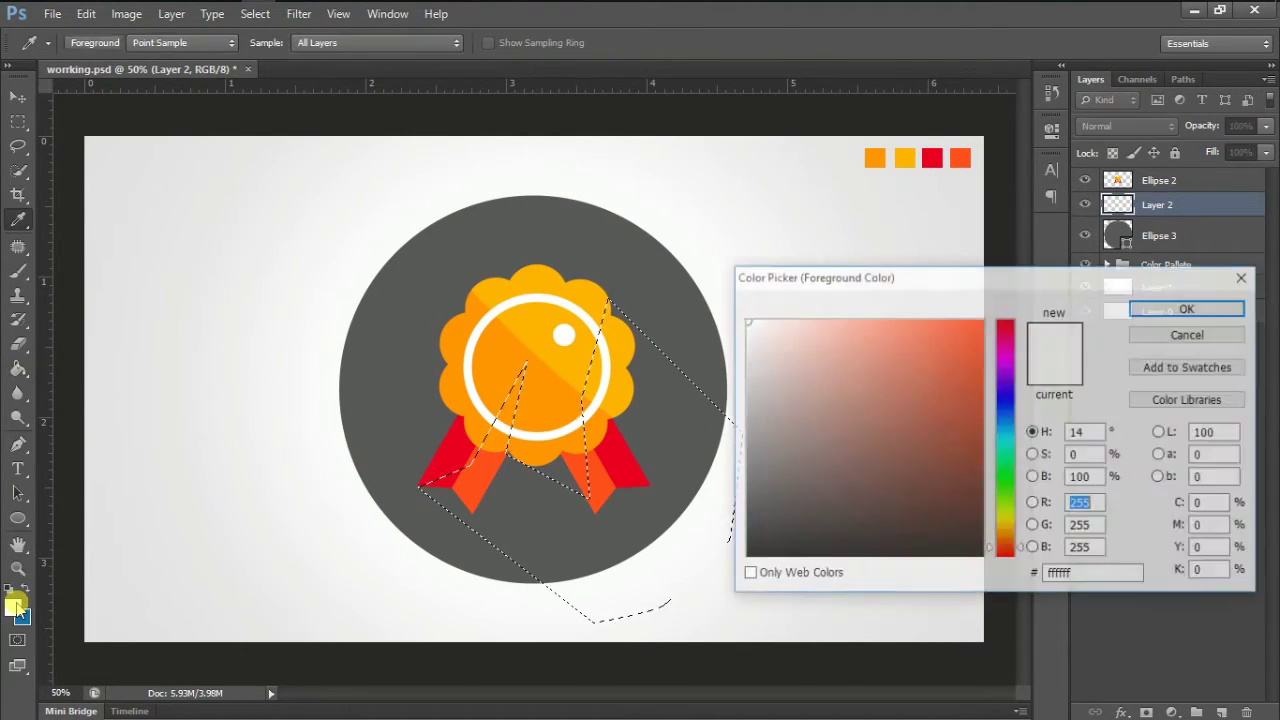
type("0")
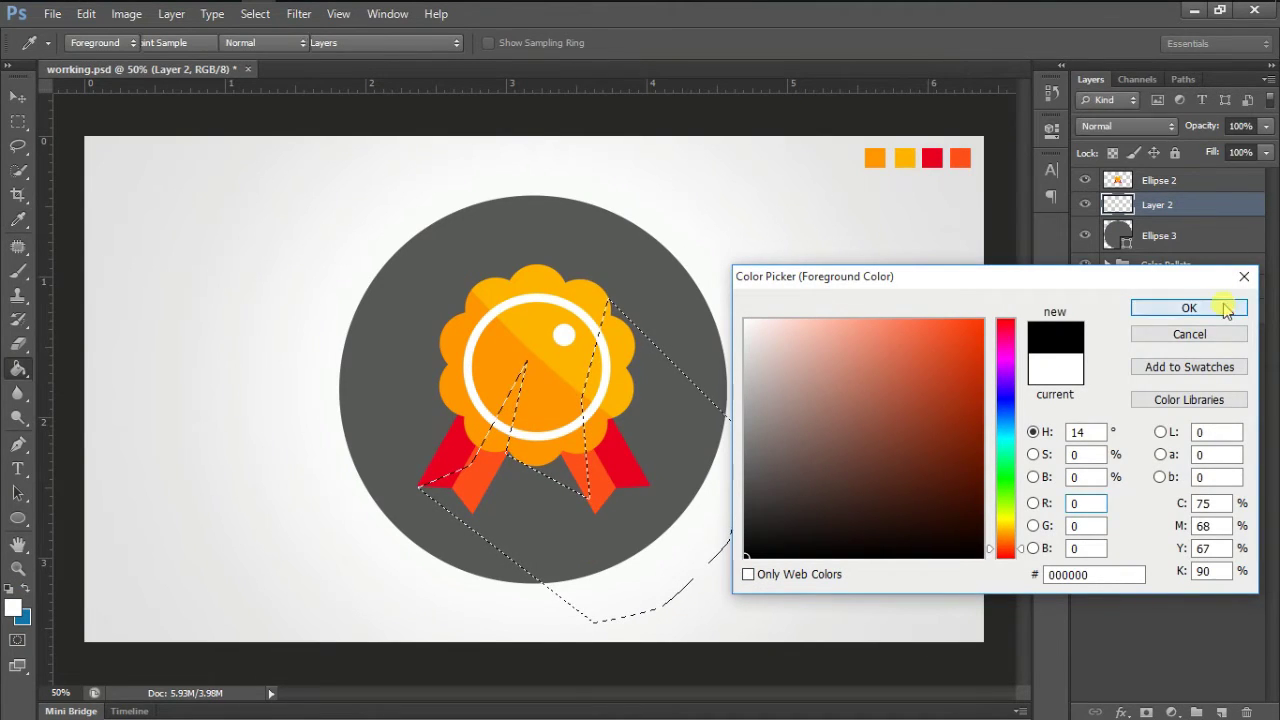
left_click(1222, 307)
left_click(703, 471)
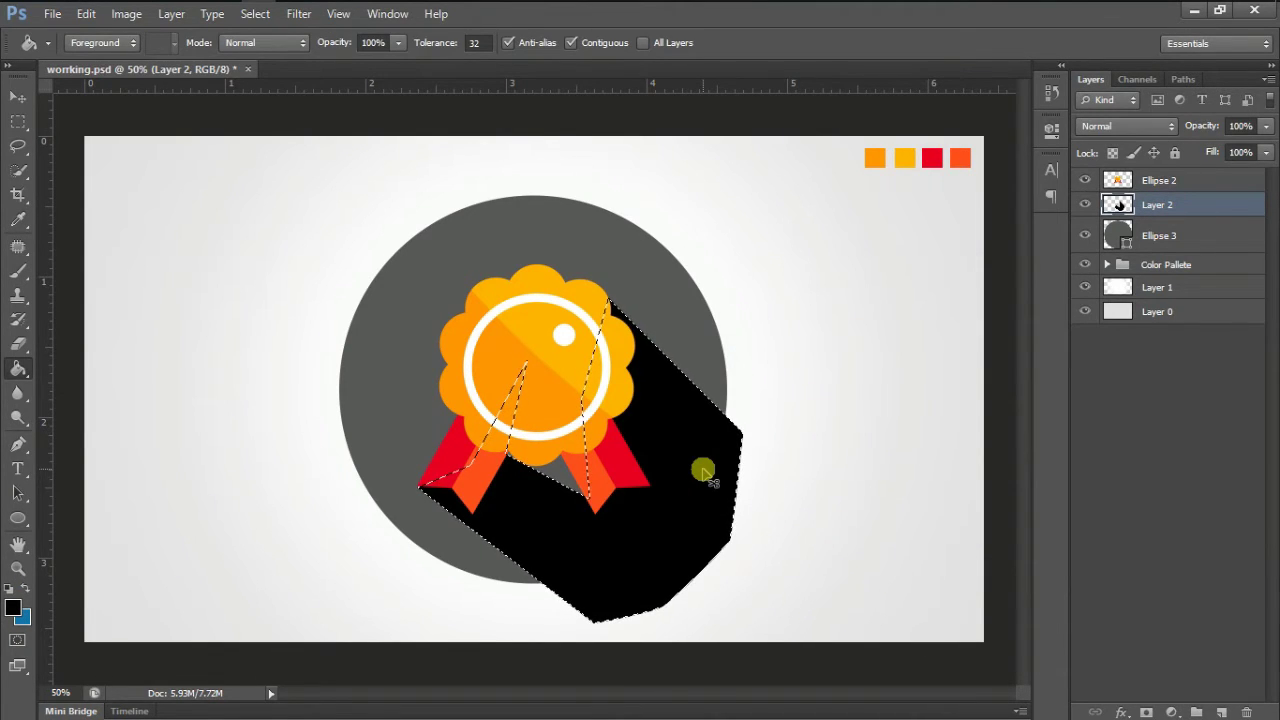
key("ctrl+d")
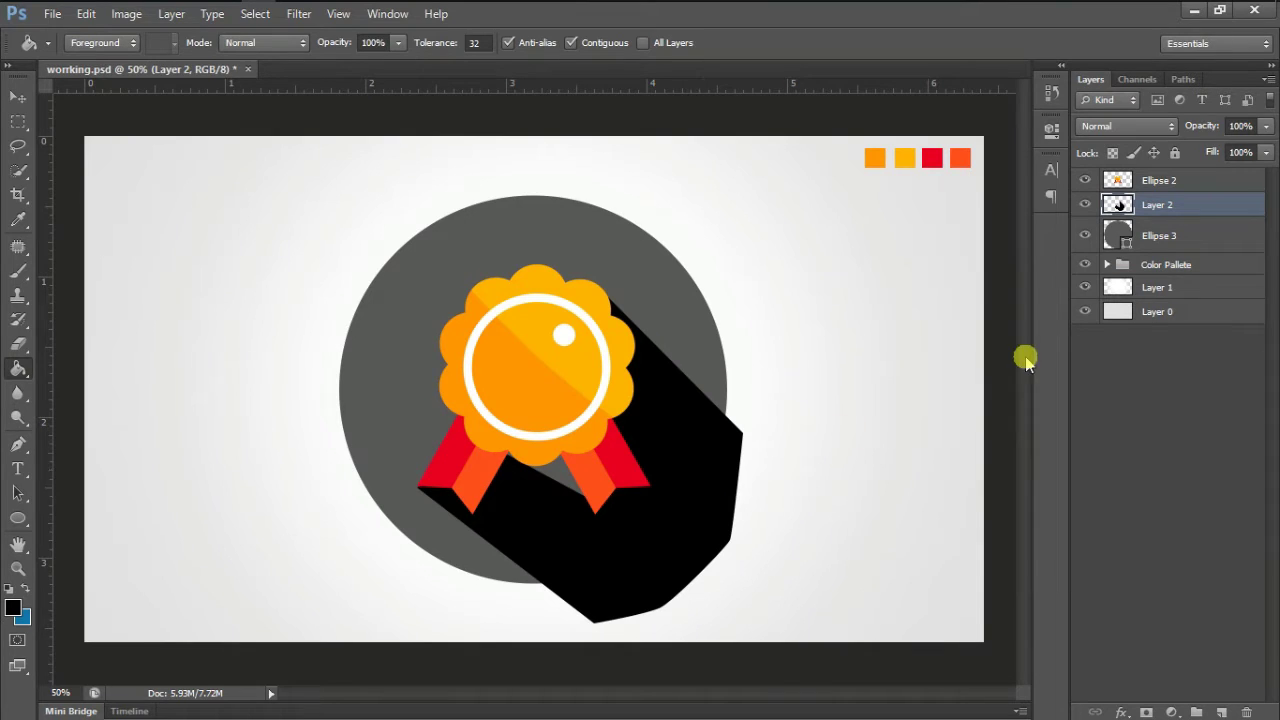
Step: Rasterize the Ellipse 3 circle layer and load its pixels as a selection
right_click(1108, 242)
left_click(1080, 297)
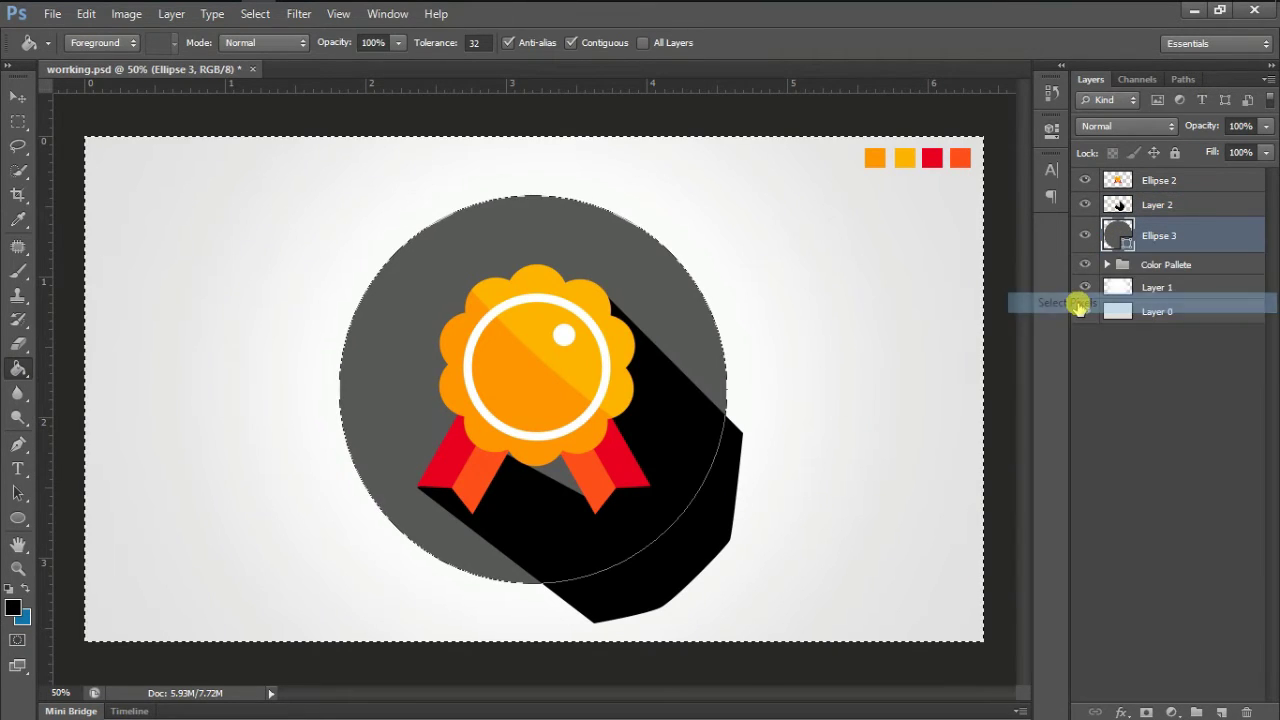
right_click(1157, 240)
left_click(1014, 211)
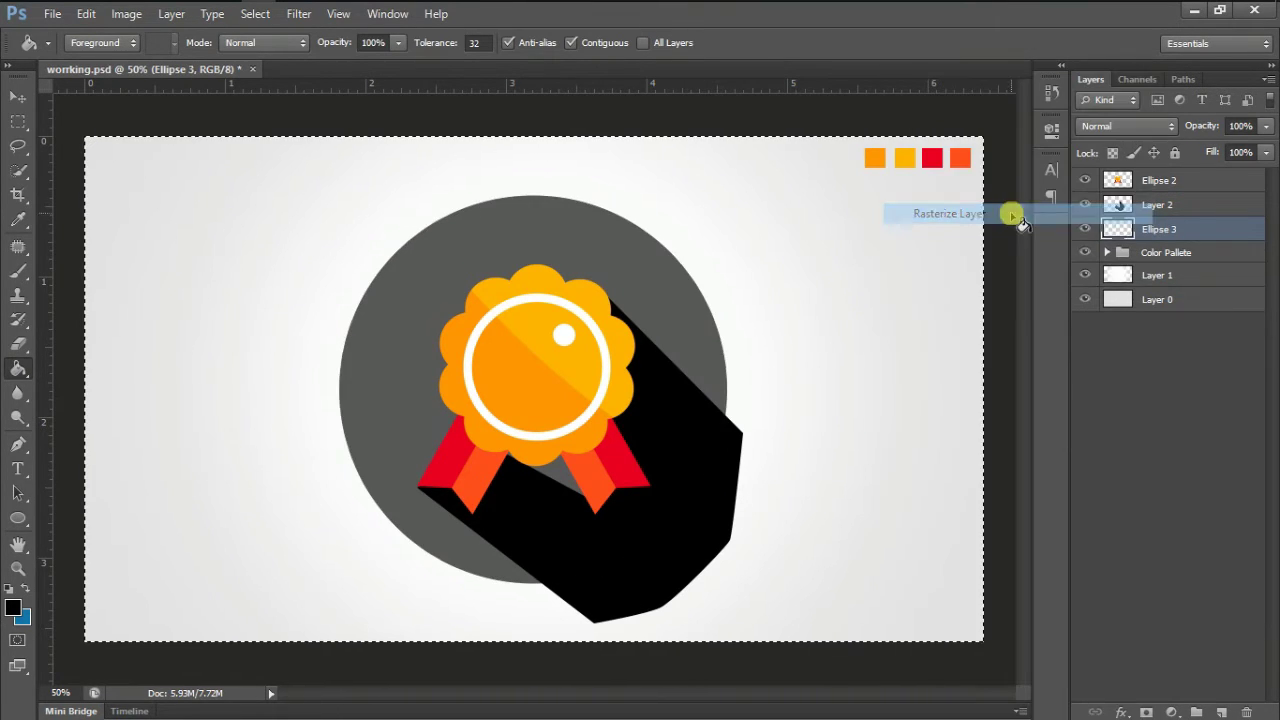
right_click(1112, 232)
left_click(1085, 292)
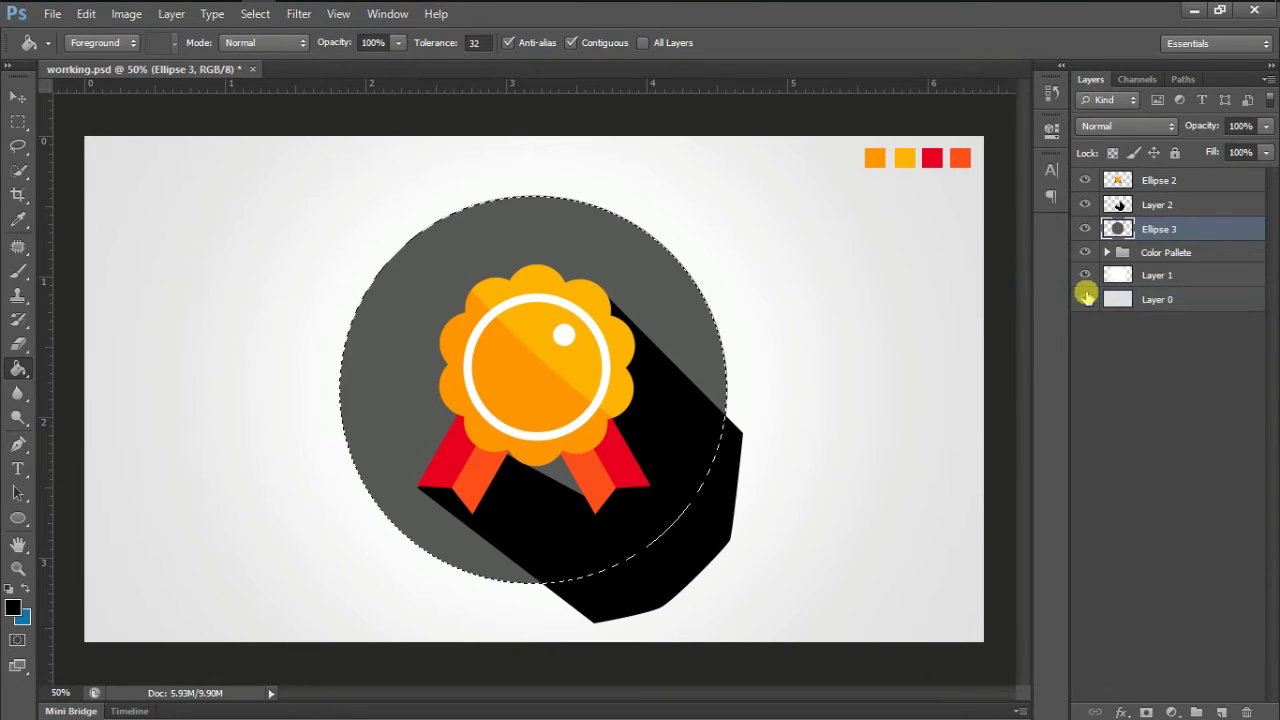
Step: Invert the selection, delete Layer 2's shadow outside the circle, then deselect
key("ctrl+shift+i")
left_click(1160, 205)
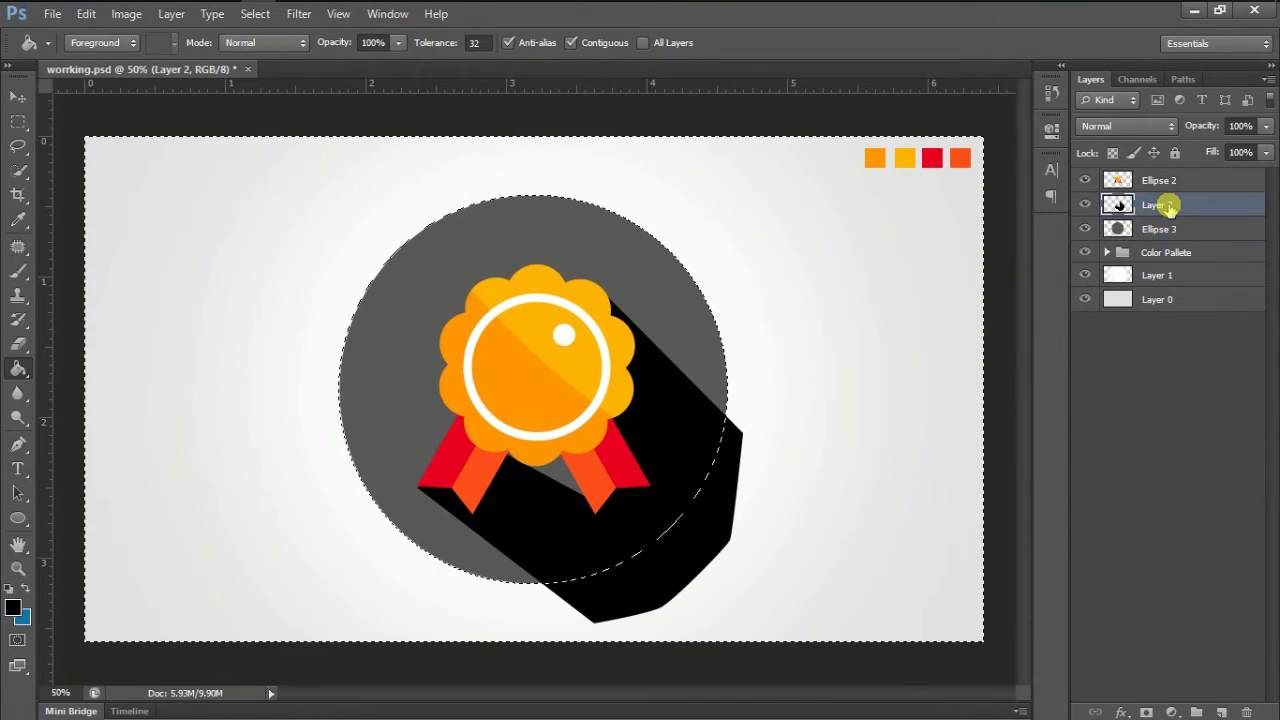
key("Delete")
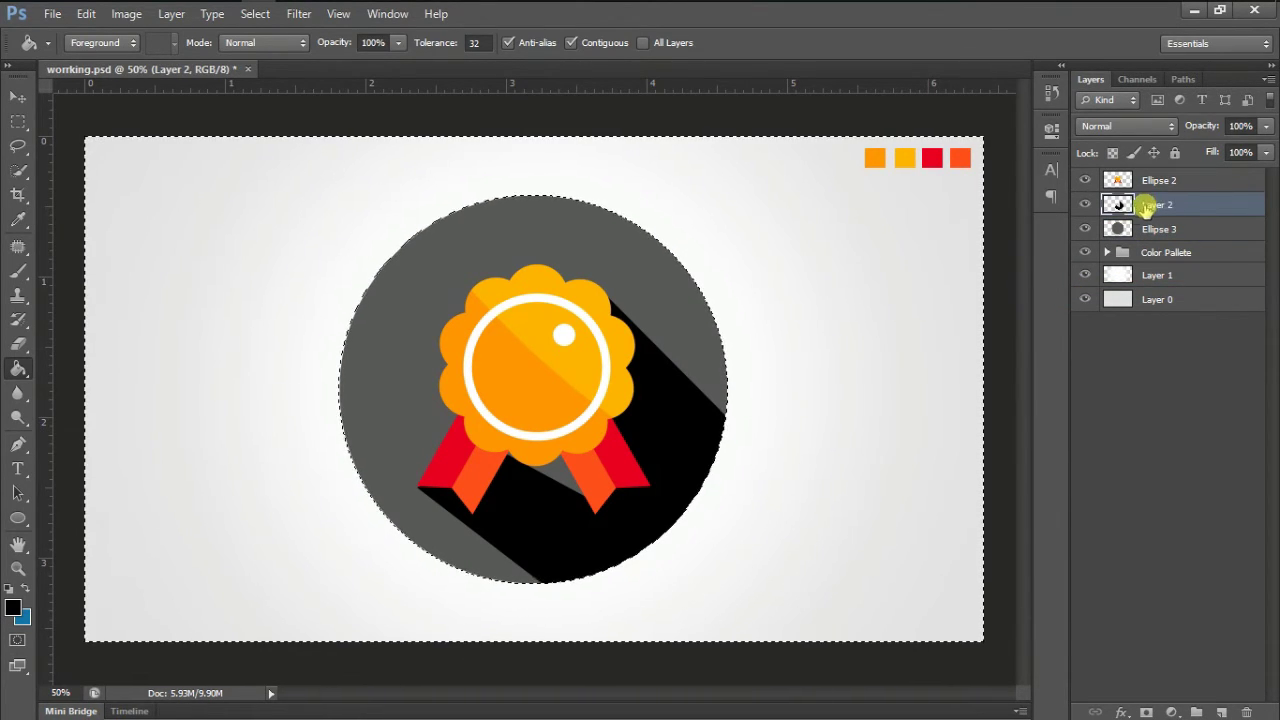
key("ctrl+d")
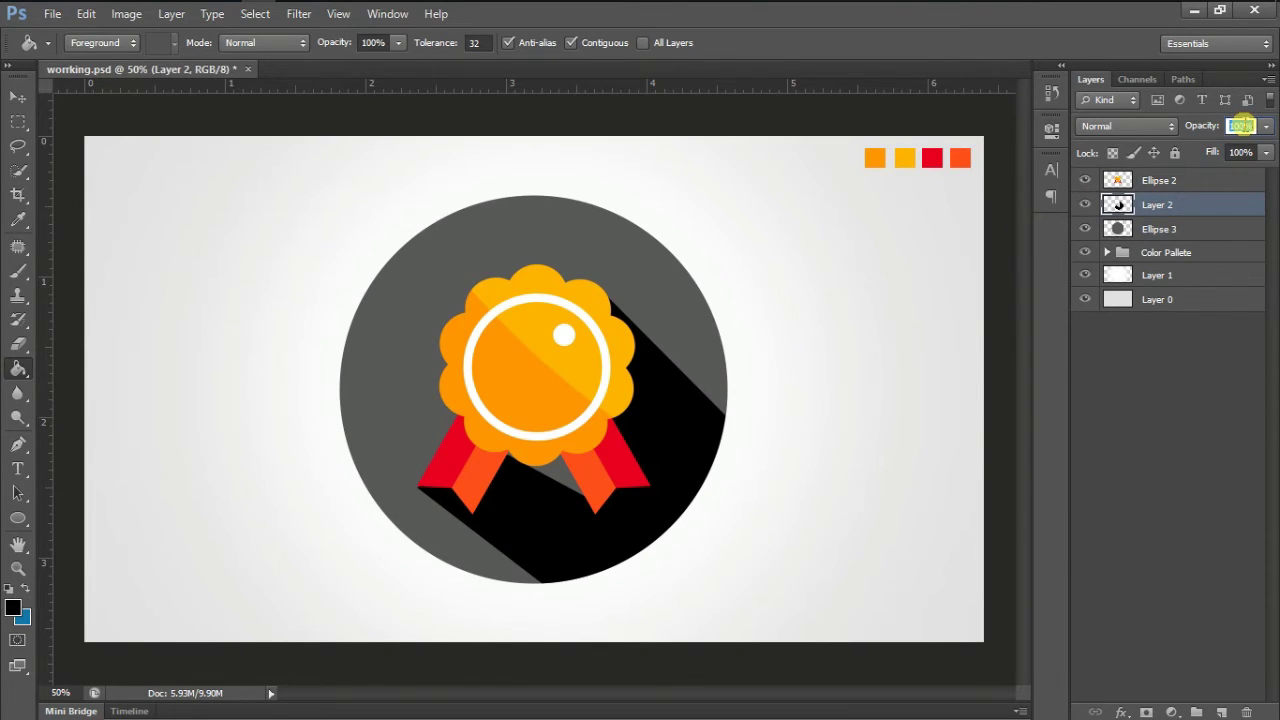
type("50")
Step: Apply 50% opacity to the Layer 2 shadow and zoom to 100% to review the badge
key("Return")
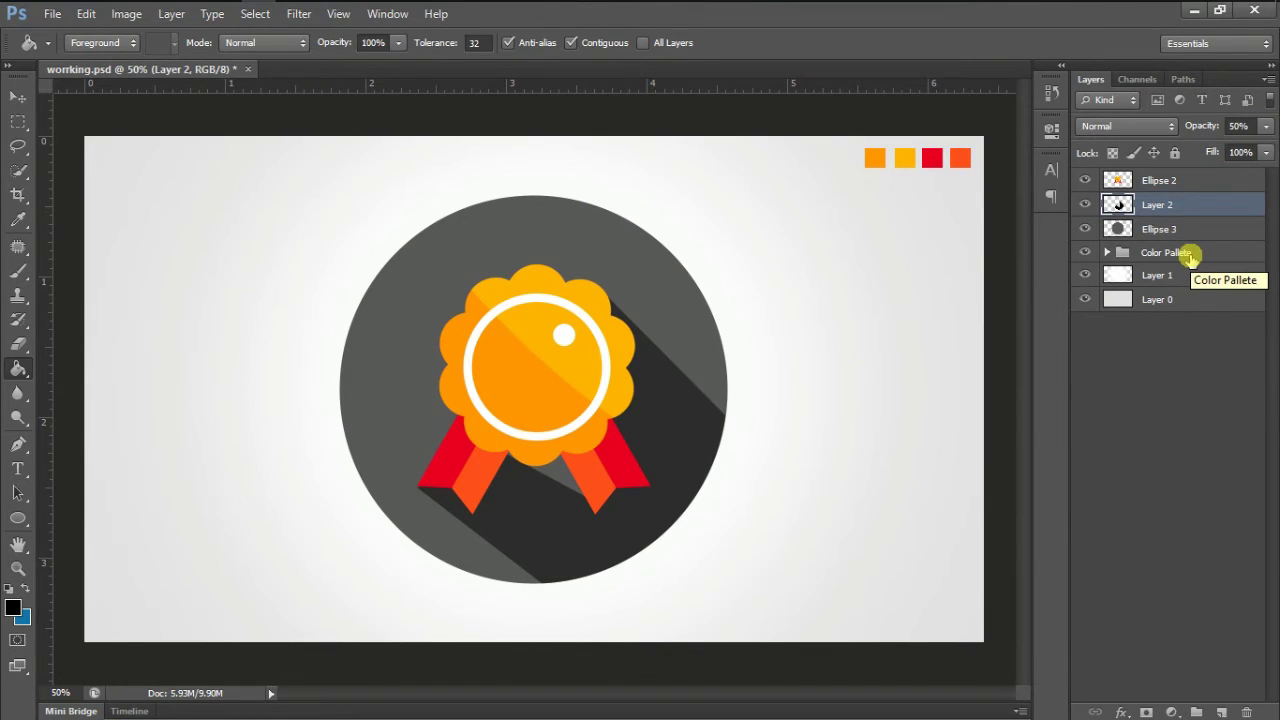
key("ctrl+plus")
key("ctrl+plus")
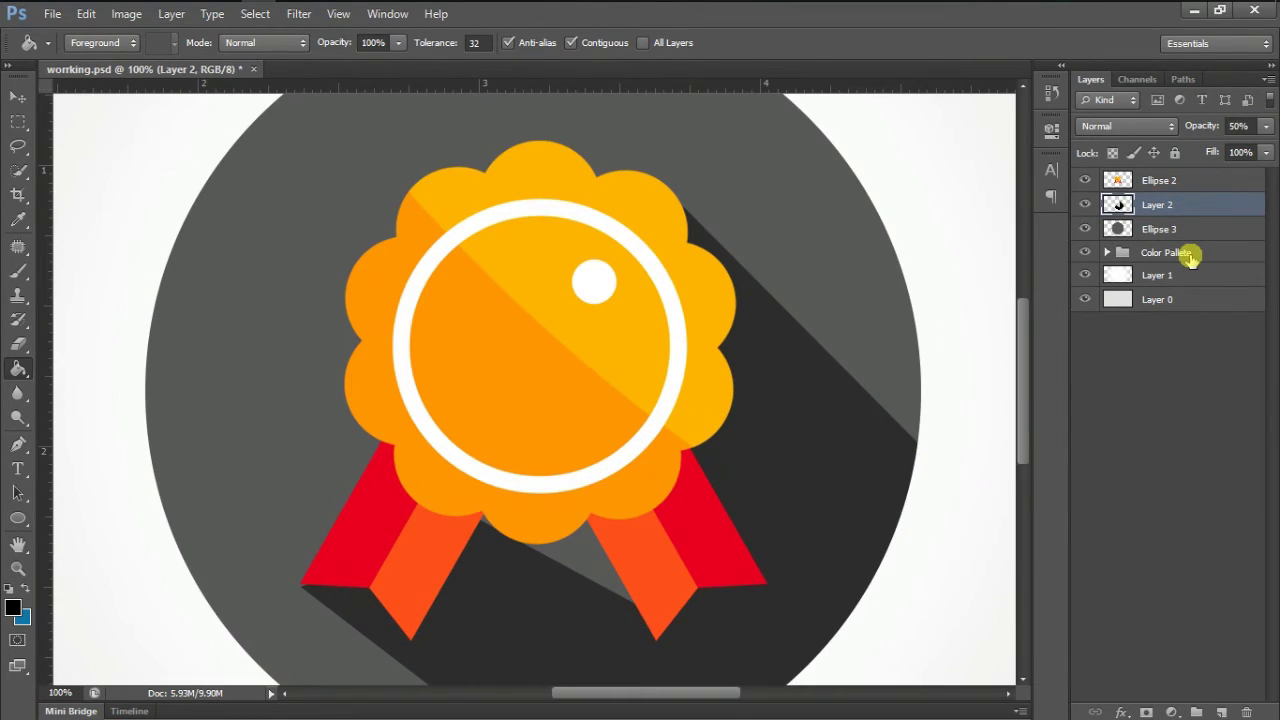